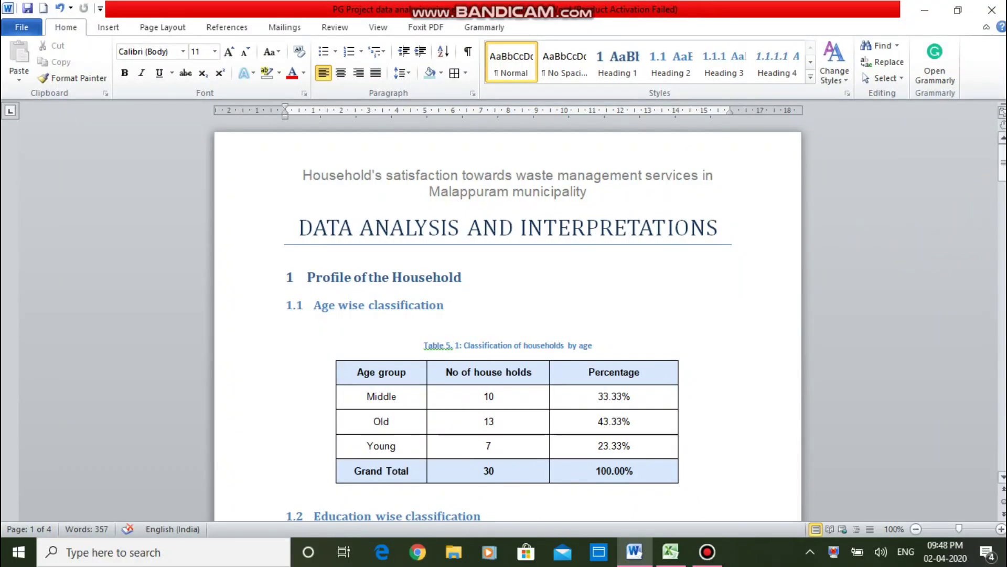
# Check the report's satisfaction section, then switch to the Excel workbook and examine the Satisfaction headings and ratings in columns R to U.
pyautogui.moveTo(999, 160); pyautogui.dragTo(1001, 407)
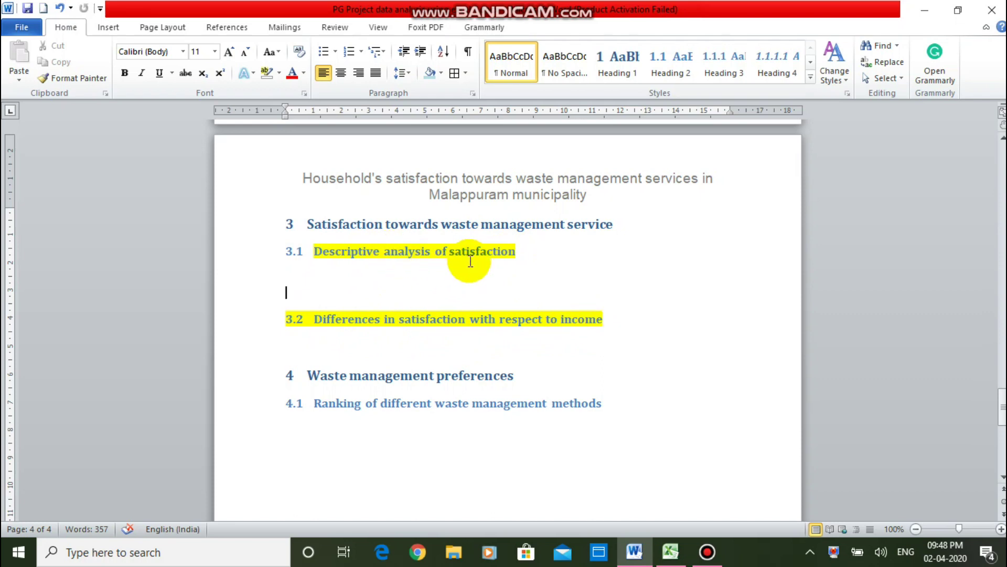
pyautogui.click(670, 552)
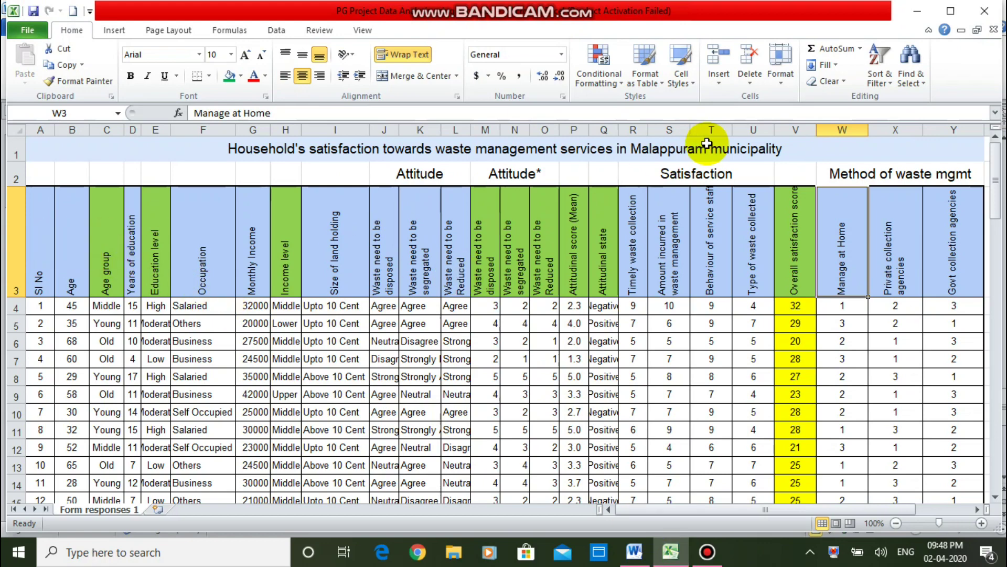
pyautogui.click(681, 175)
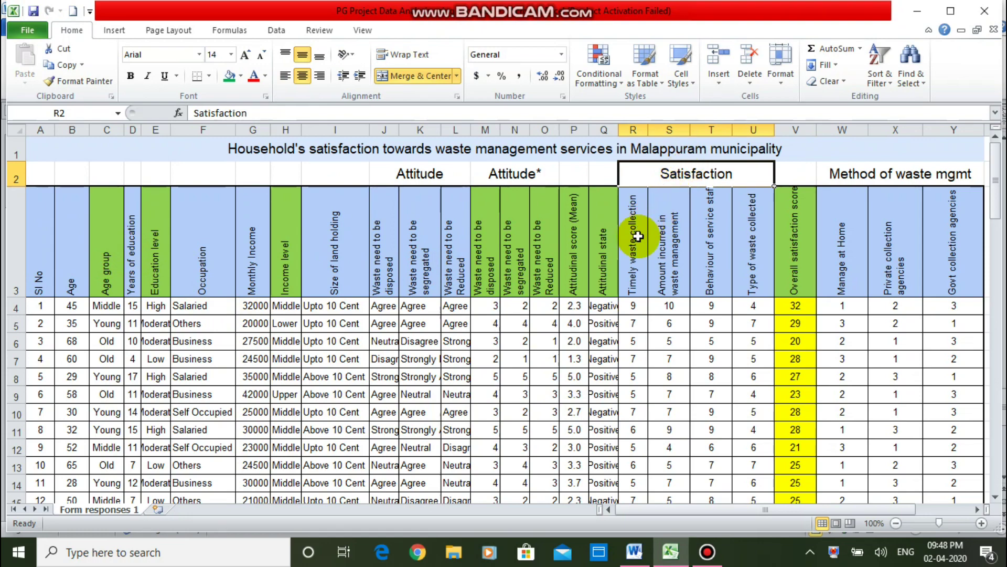
pyautogui.click(638, 236)
pyautogui.click(668, 233)
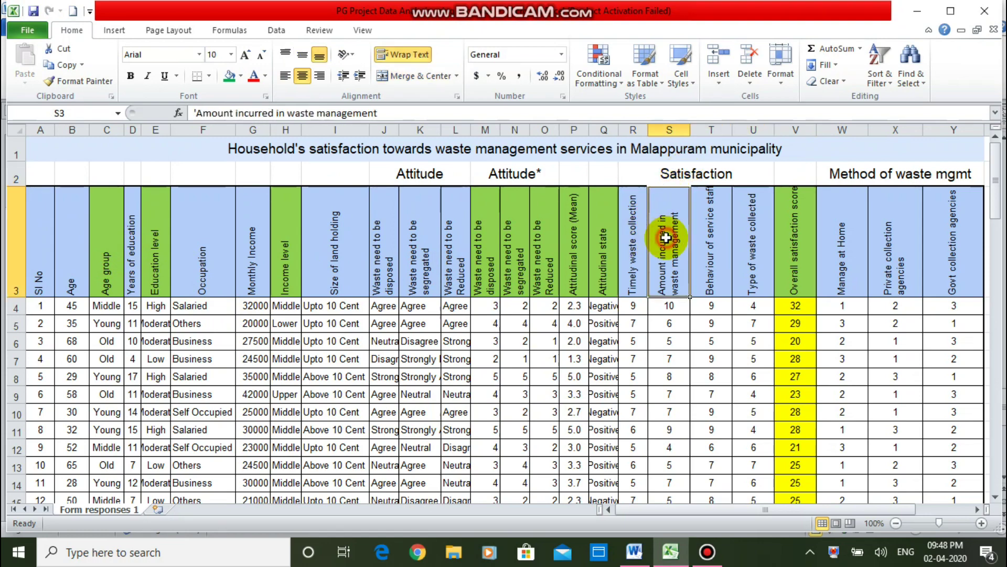
pyautogui.click(725, 231)
pyautogui.click(751, 231)
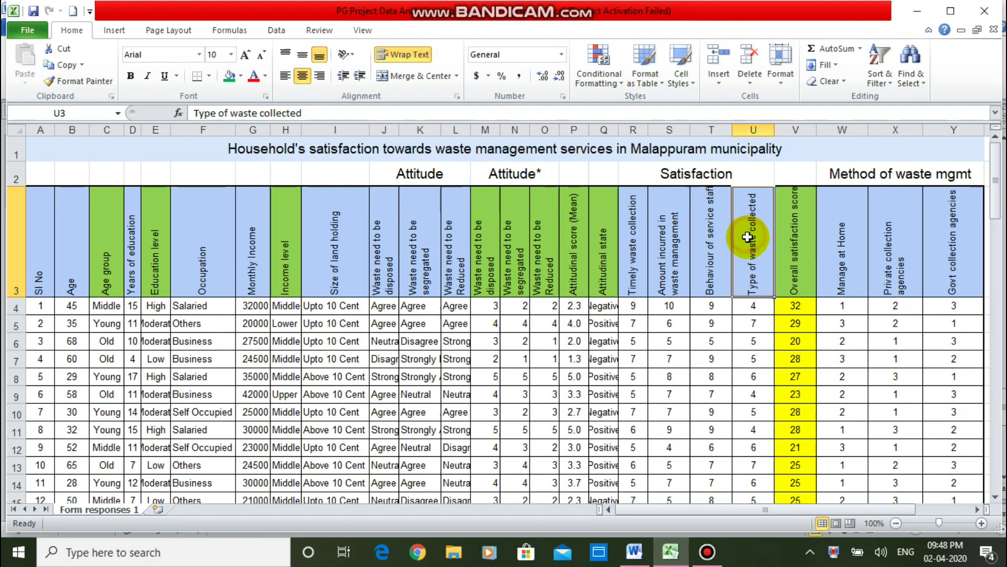
pyautogui.click(633, 309)
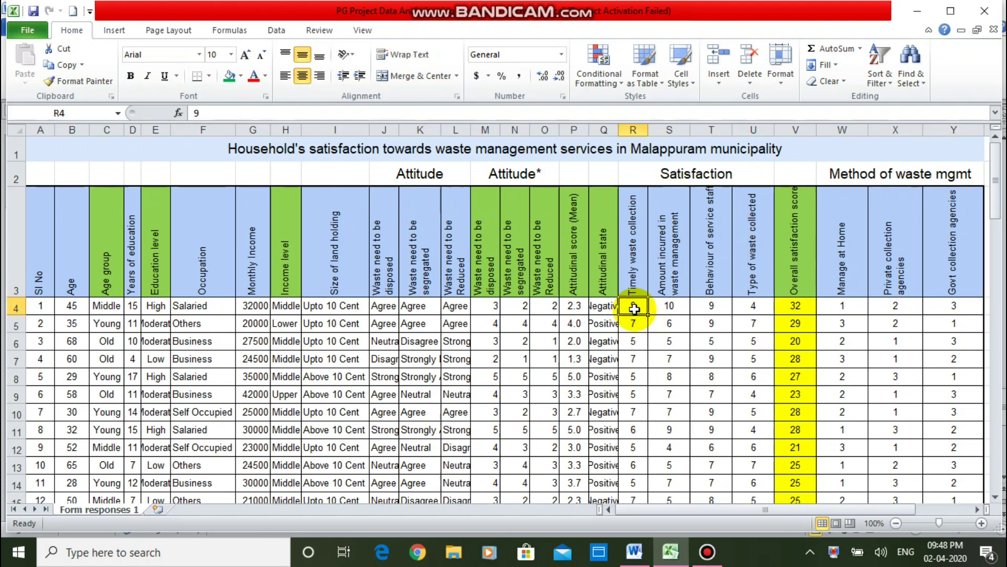
pyautogui.click(666, 307)
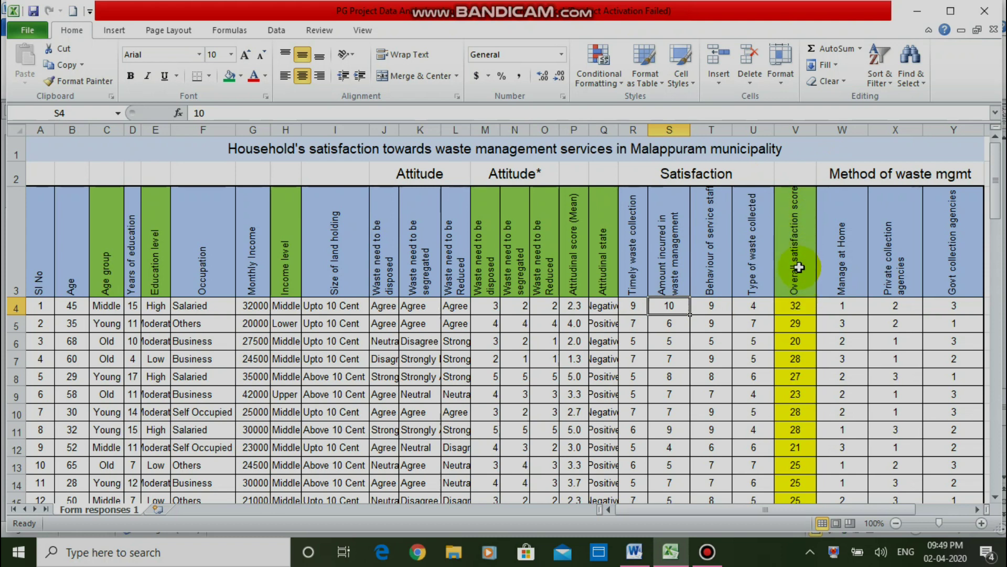
# Enter =SUM(R4:U4) as the first household's overall satisfaction score in V4.
pyautogui.click(797, 308)
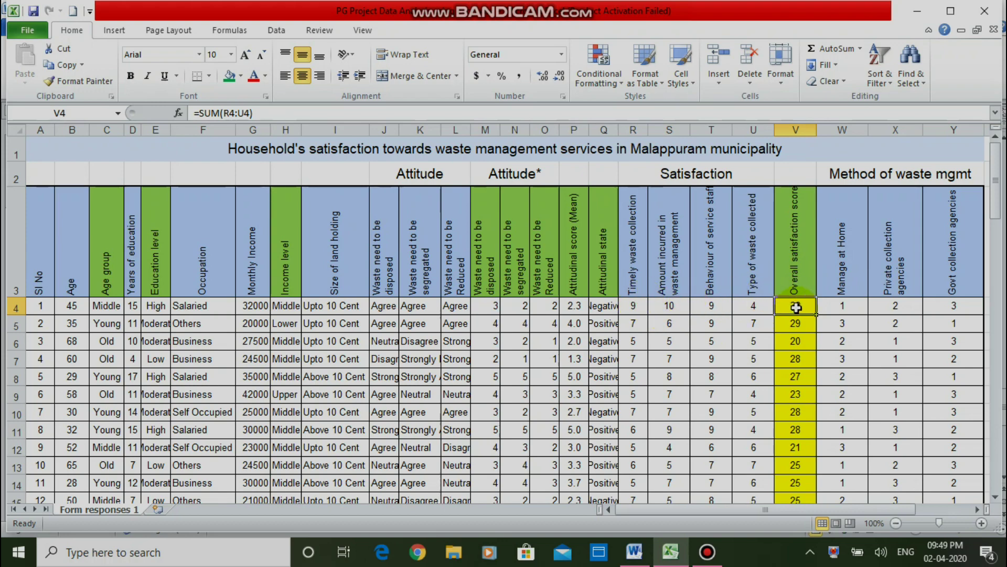
pyautogui.write('=')
pyautogui.write('SUM(R4:U4)')
pyautogui.press('Return')
# Calculate the overall satisfaction score in V4 as =AVERAGE(R4:U4) and fill the formula down the column.
pyautogui.click(861, 48)
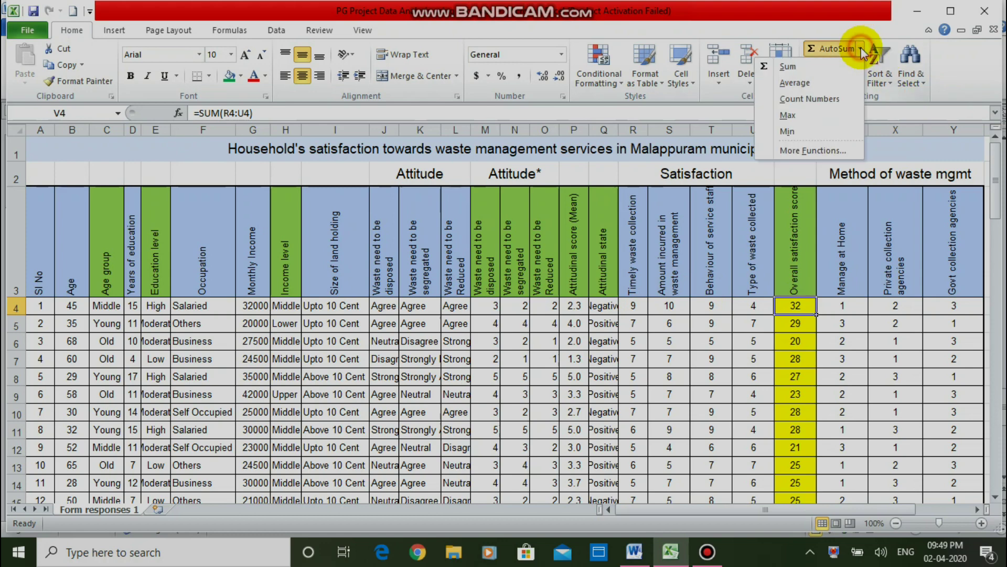
pyautogui.click(829, 84)
pyautogui.press('Return')
pyautogui.press('Up')
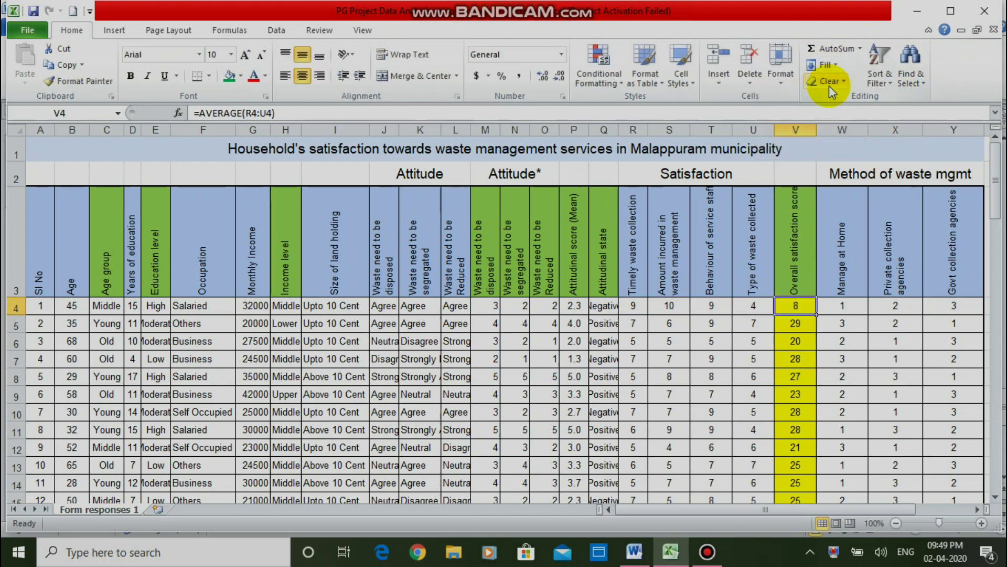
pyautogui.doubleClick(817, 313)
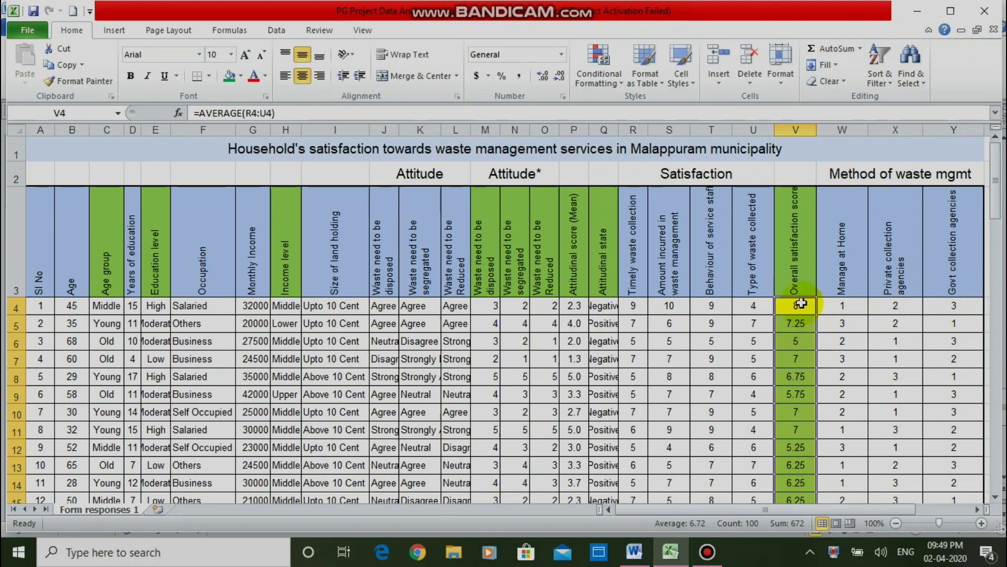
# Examine the first household's four satisfaction ratings in R4 to U4 that feed its average score.
pyautogui.click(801, 303)
pyautogui.press('Left')
pyautogui.press('Left')
pyautogui.press('Left')
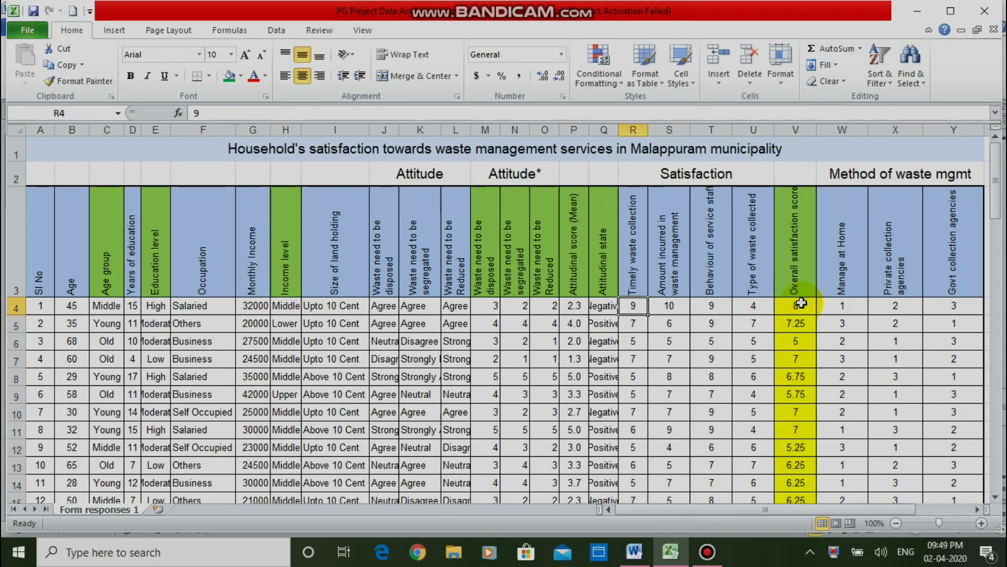
pyautogui.press('Right')
pyautogui.press('Right')
pyautogui.press('Right')
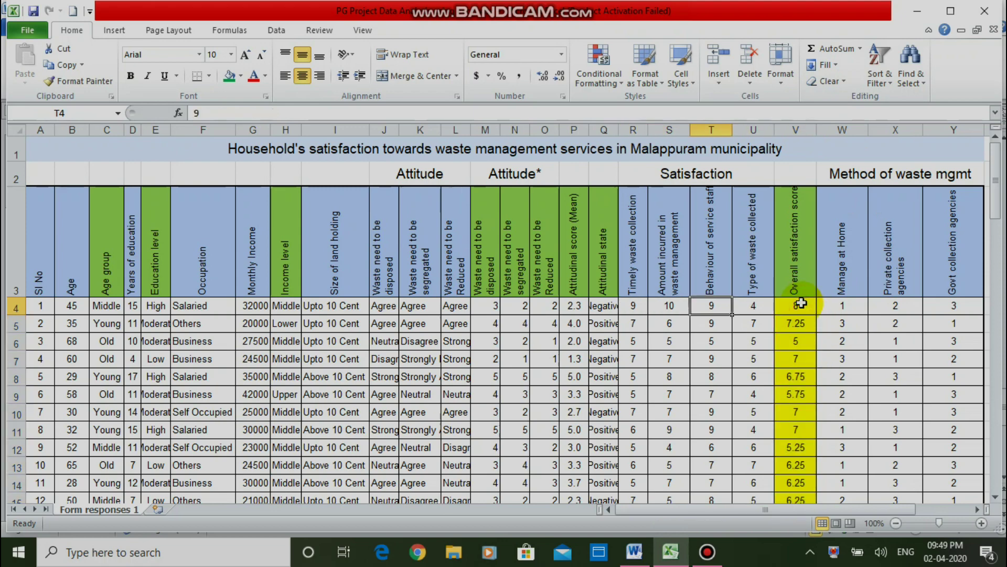
pyautogui.press('Left')
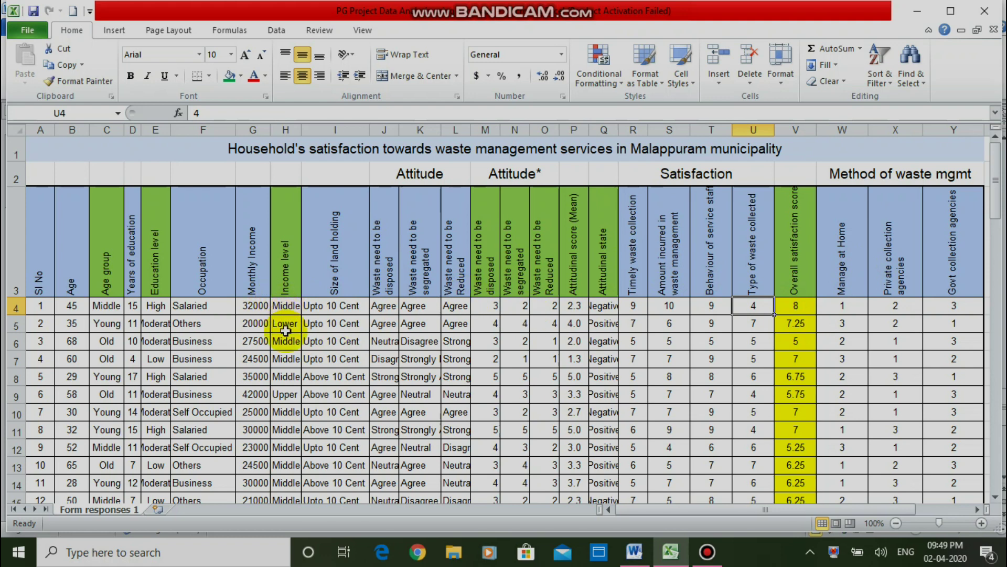
# Compare the income level, attitude responses and satisfaction ratings to see which columns hold categories and which hold numeric scores.
pyautogui.click(283, 307)
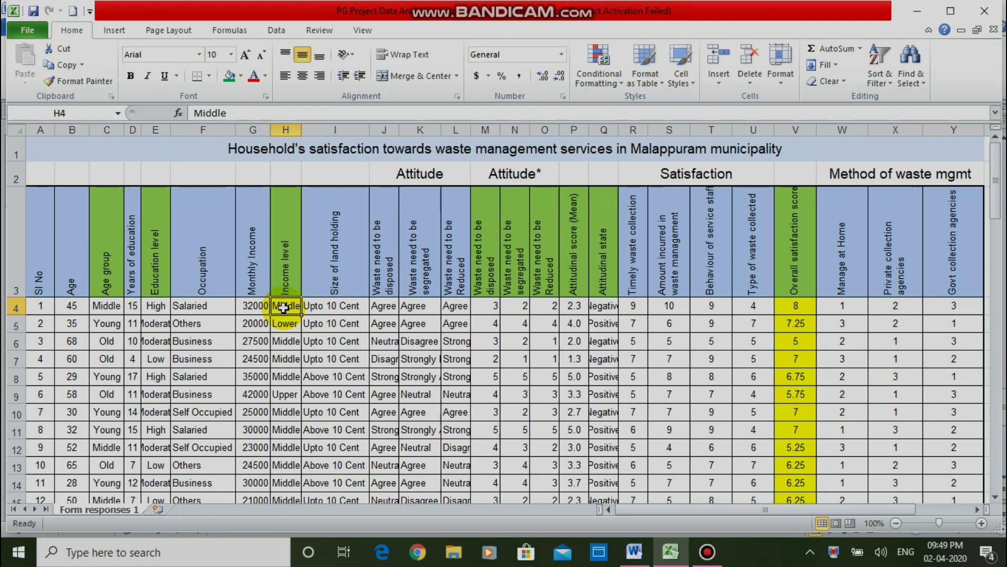
pyautogui.click(793, 304)
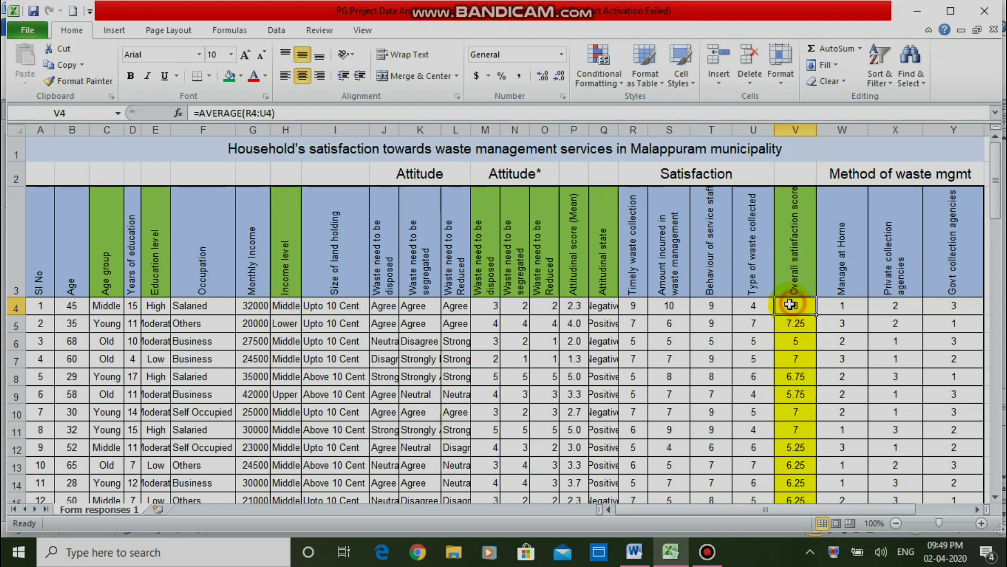
pyautogui.click(640, 308)
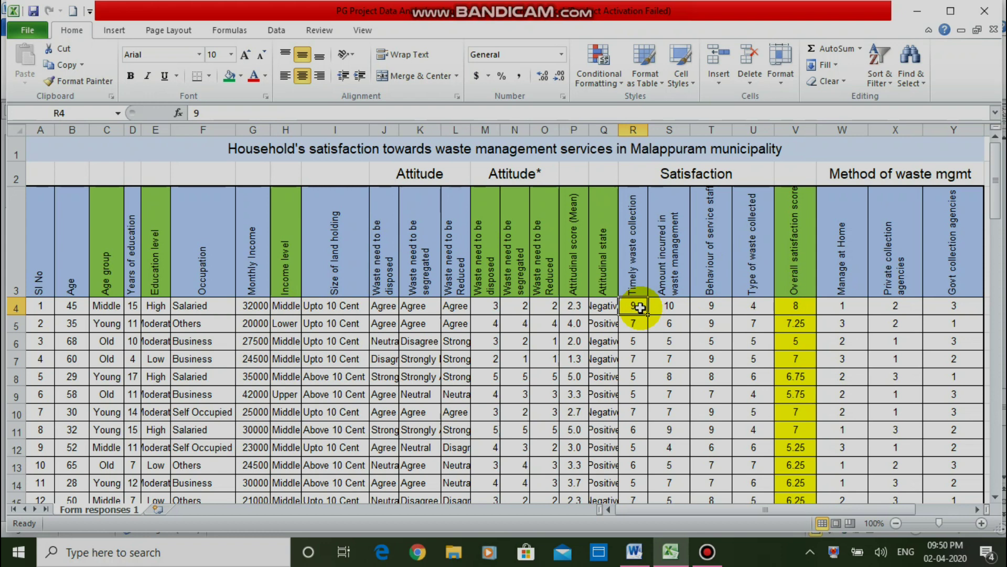
pyautogui.click(420, 307)
pyautogui.press('Down')
pyautogui.press('Down')
pyautogui.press('Down')
pyautogui.press('Down')
pyautogui.press('Down')
pyautogui.click(640, 306)
pyautogui.press('Right')
pyautogui.press('Right')
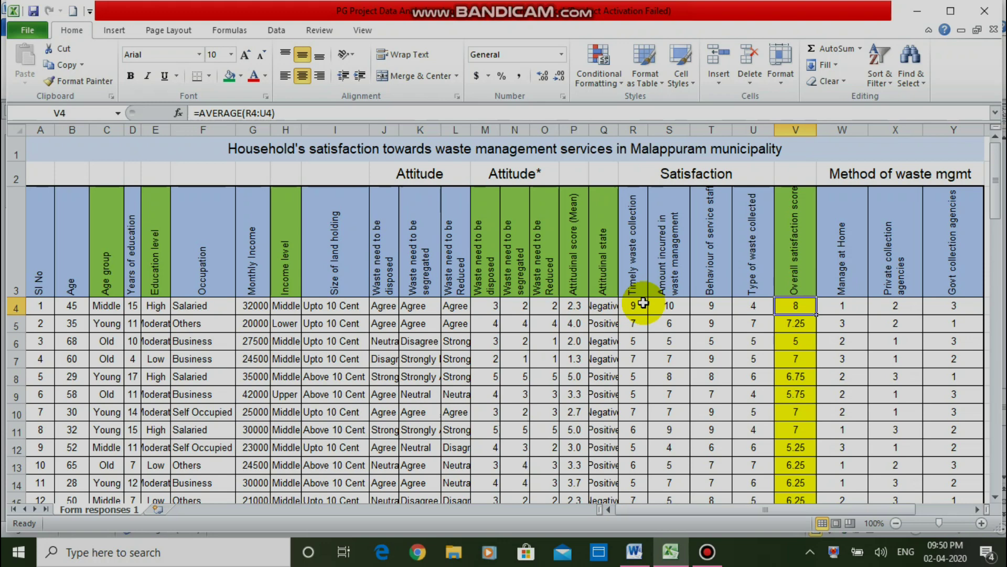
pyautogui.press('Left')
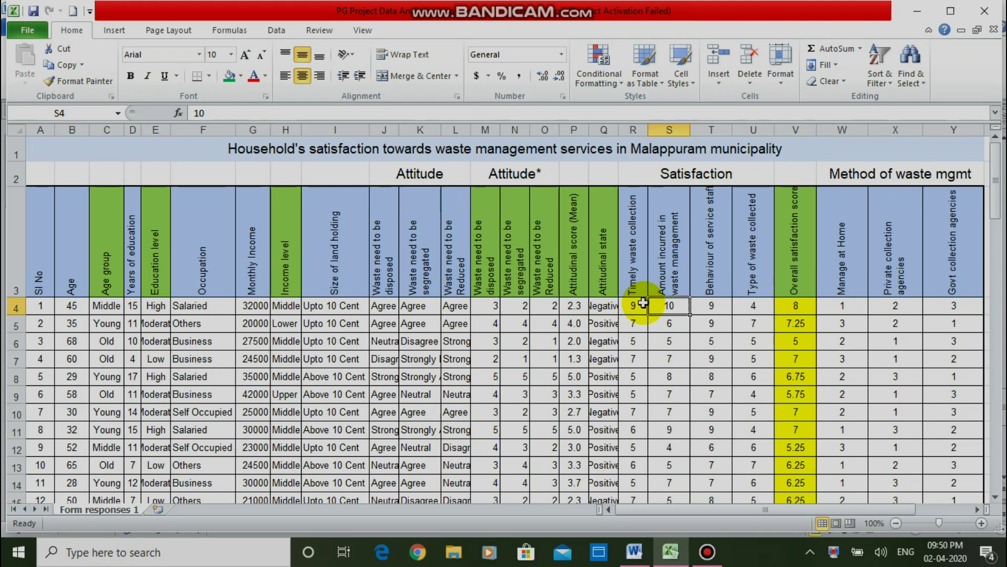
pyautogui.press('Right')
pyautogui.press('Right')
pyautogui.press('Right')
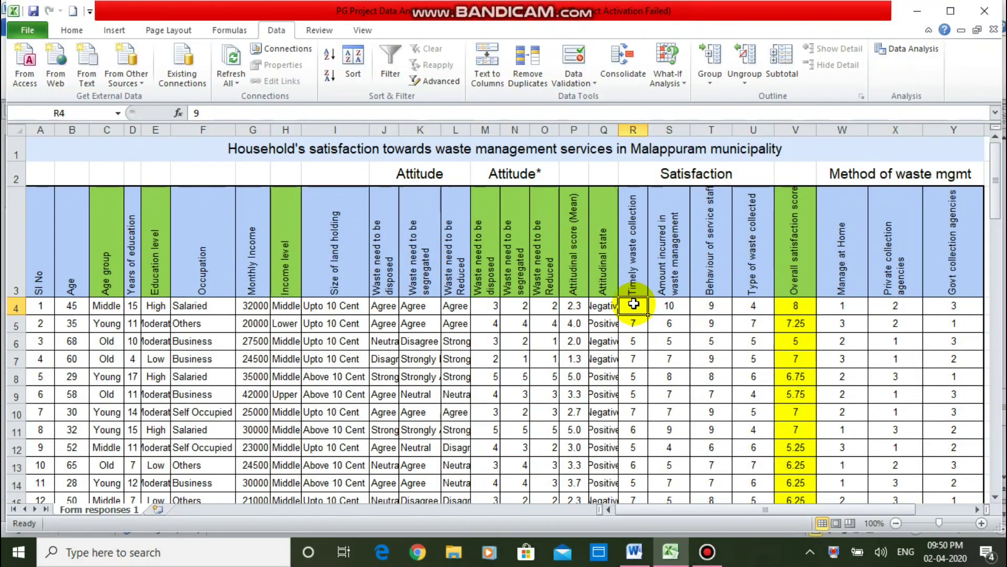
# Make sure the Analysis ToolPak and Analysis ToolPak - VBA add-ins are enabled in the Excel options.
pyautogui.click(634, 305)
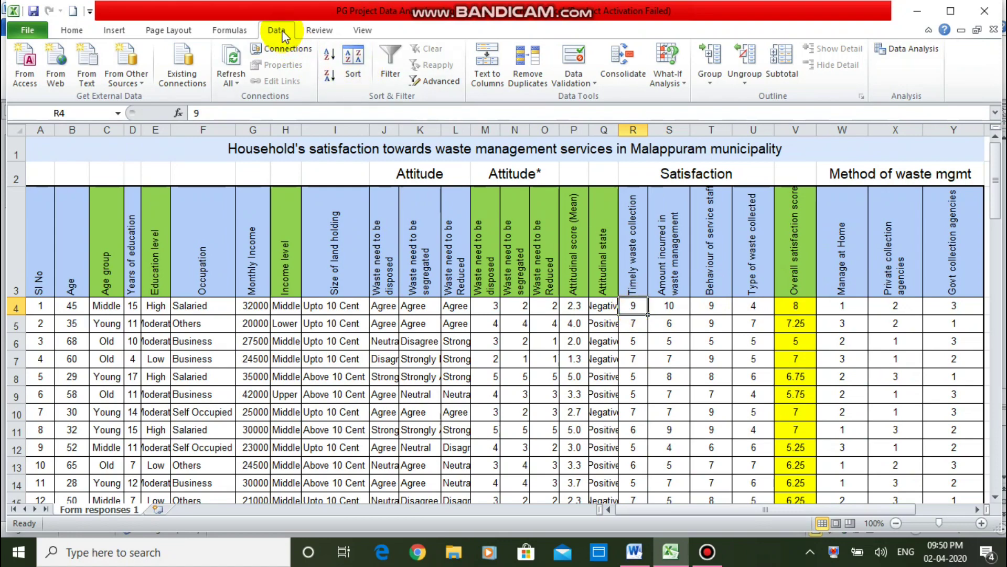
pyautogui.click(911, 48)
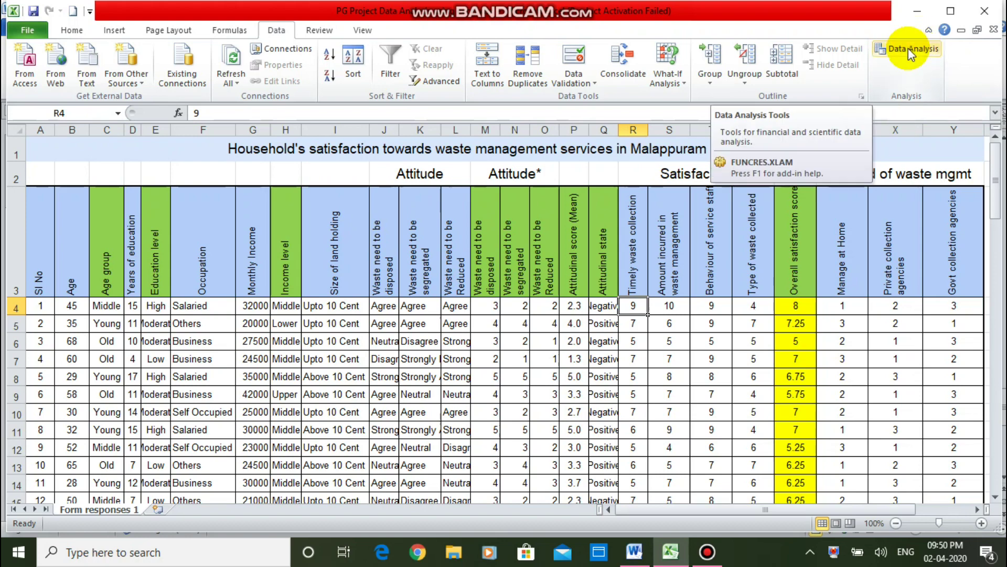
pyautogui.click(26, 31)
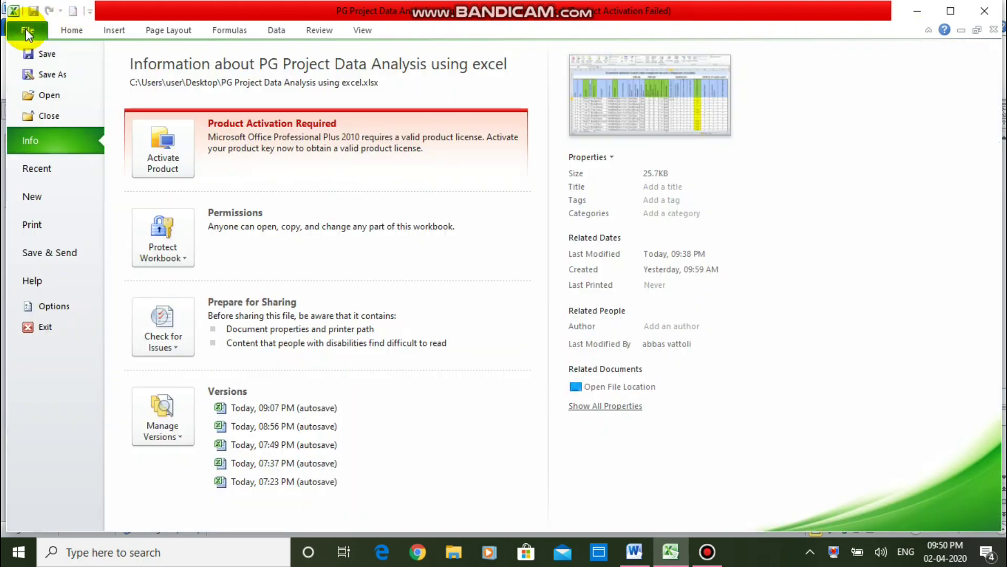
pyautogui.click(58, 307)
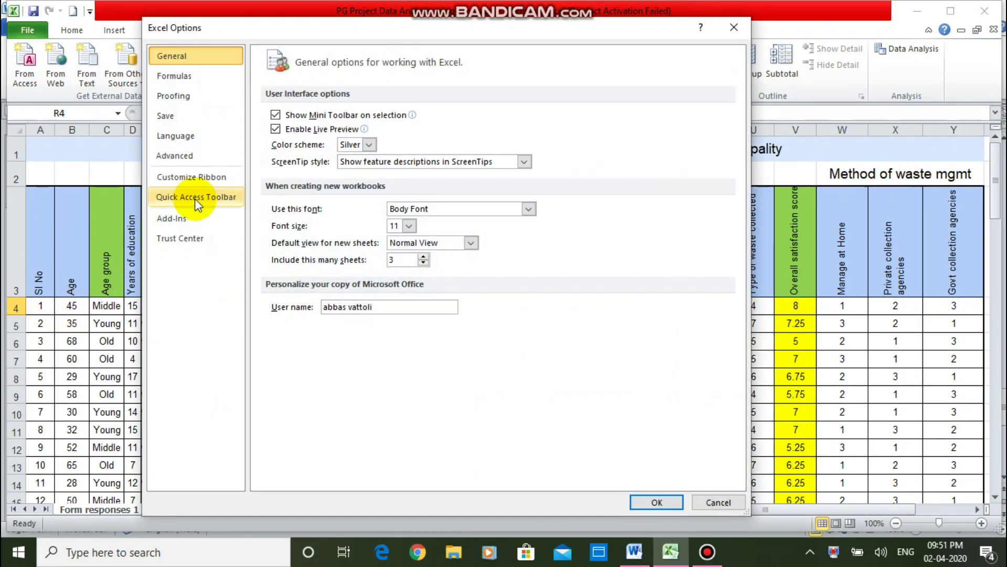
pyautogui.click(185, 219)
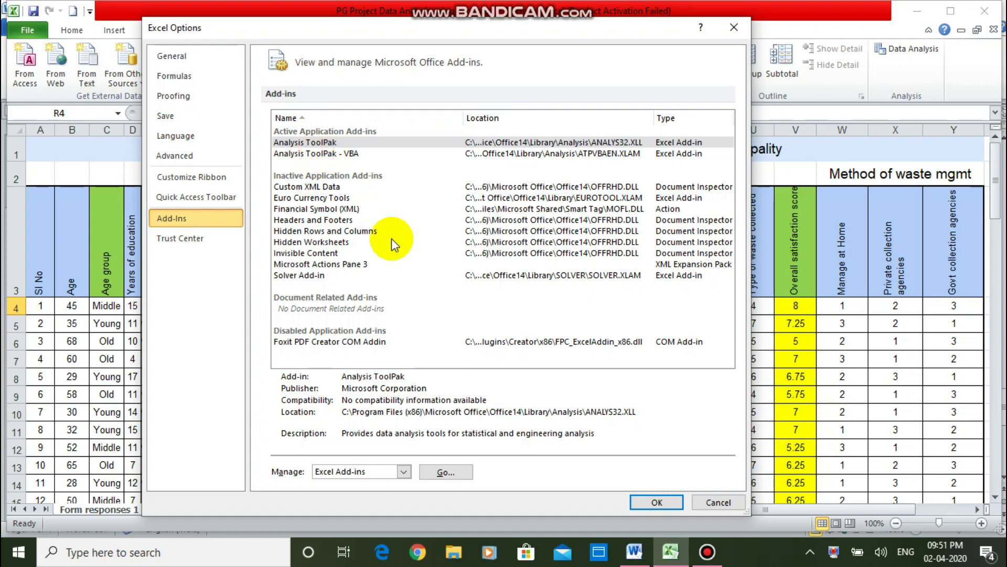
pyautogui.click(456, 474)
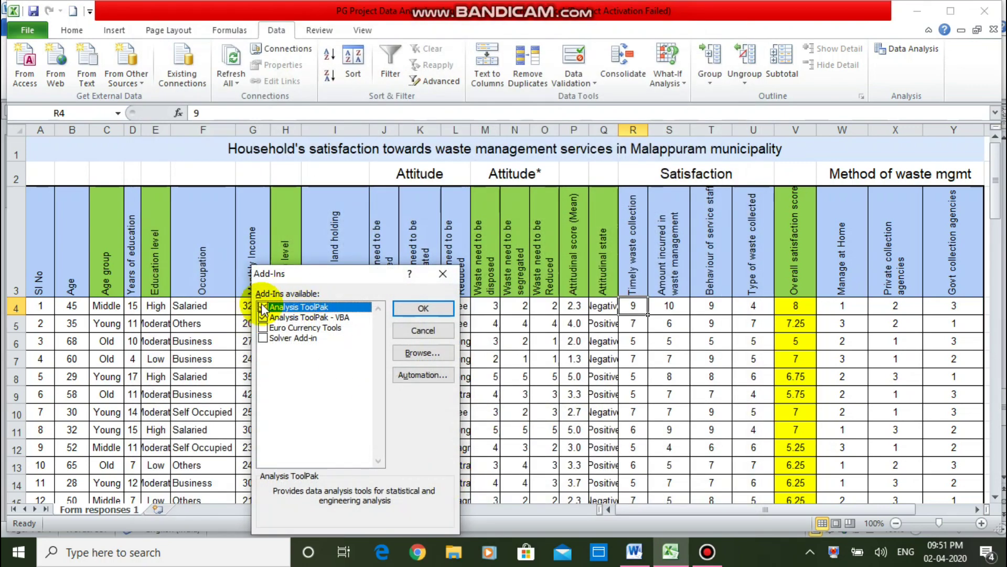
pyautogui.click(263, 318)
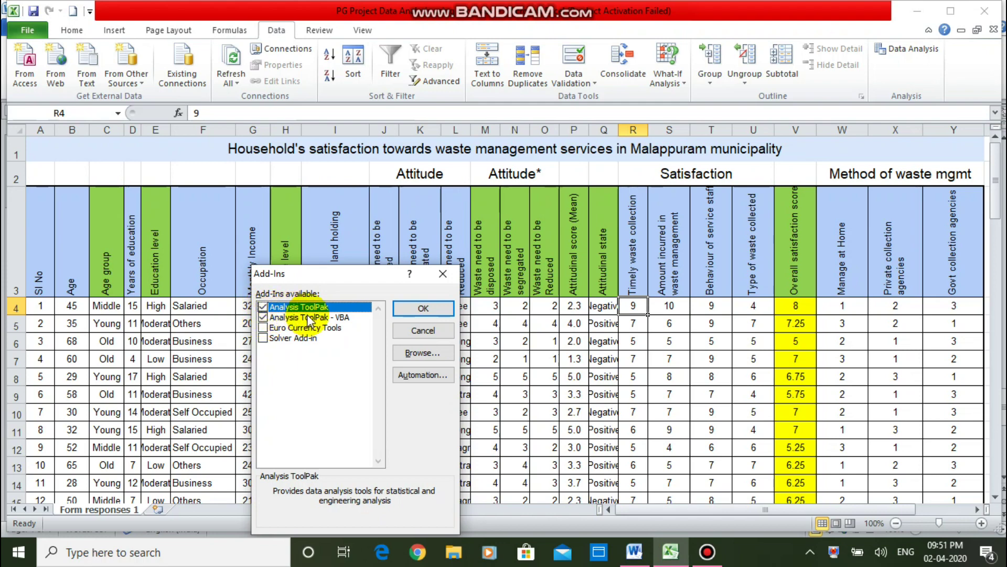
pyautogui.click(421, 313)
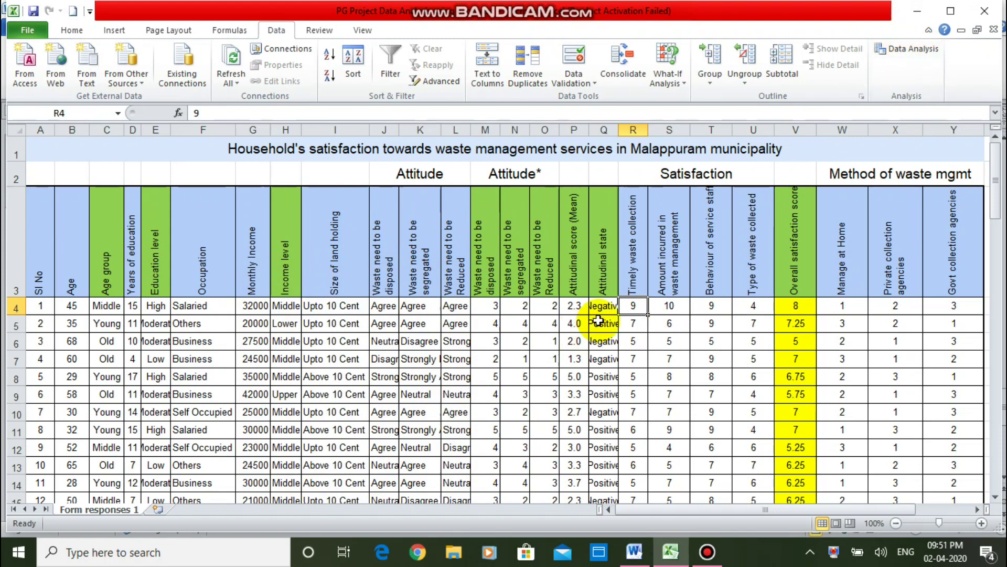
# Run Descriptive Statistics on $R$3:$V$103 by columns, with first-row labels, summary statistics and 95% confidence level, output to a new worksheet.
pyautogui.click(915, 52)
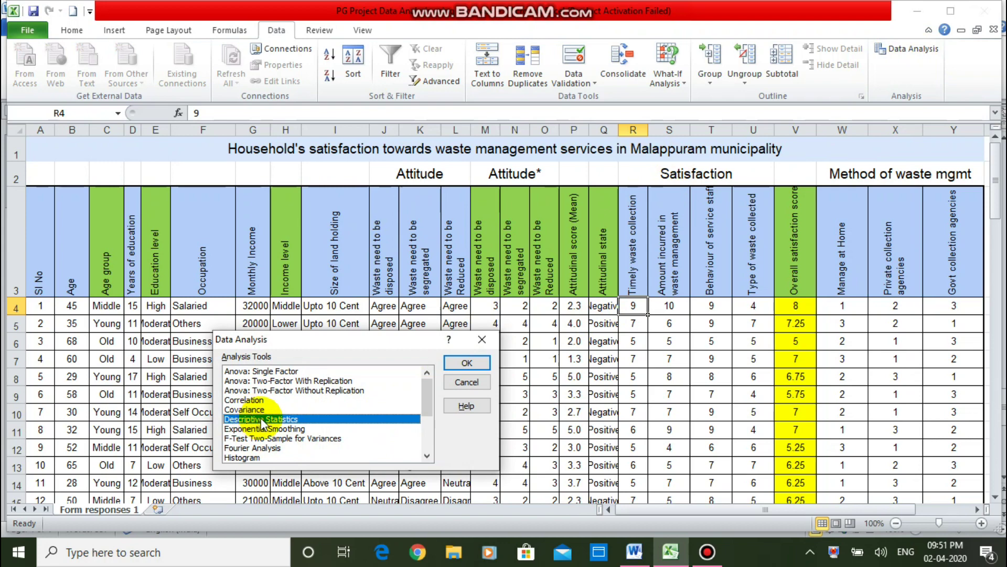
pyautogui.click(473, 362)
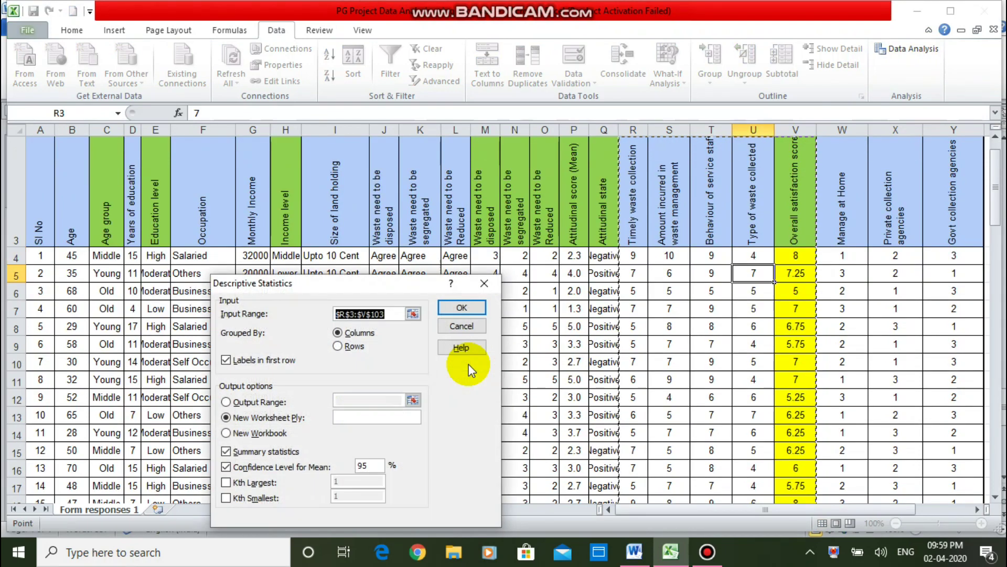
pyautogui.moveTo(633, 163); pyautogui.dragTo(787, 469)
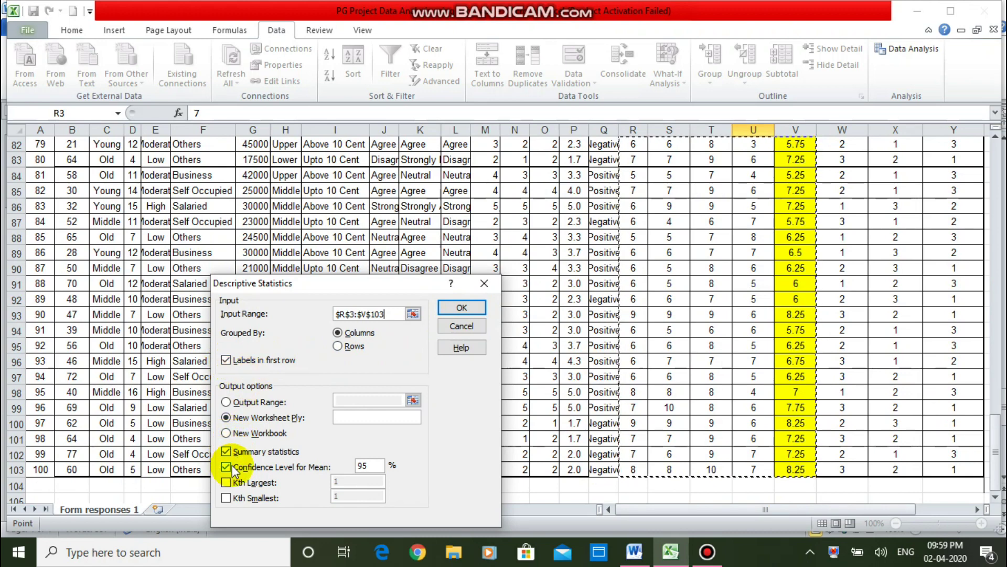
pyautogui.click(468, 307)
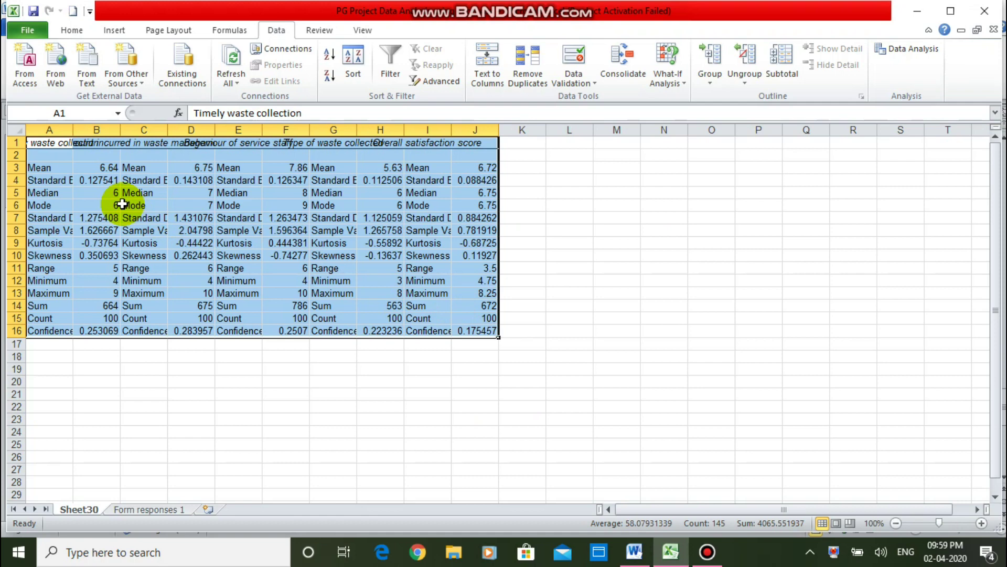
# Copy the descriptive statistics output A1:J16 and paste it as values at B4 of a new worksheet.
pyautogui.hotkey('ctrl', 'c')
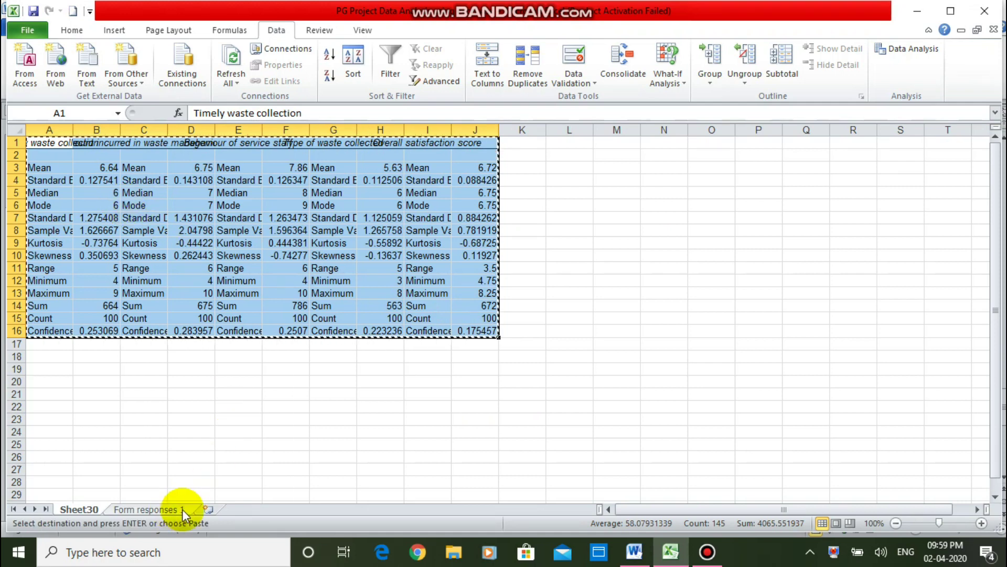
pyautogui.click(213, 508)
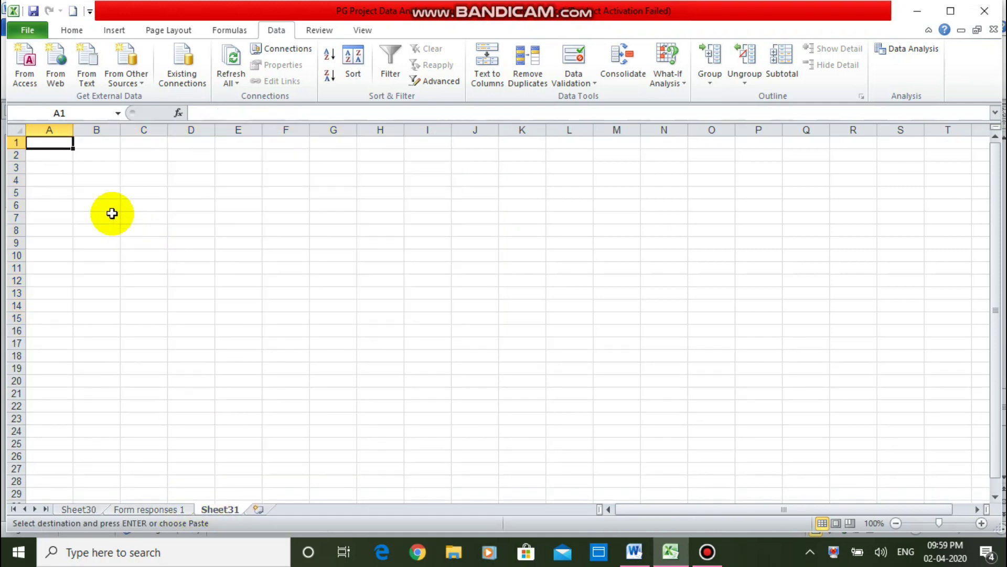
pyautogui.click(96, 179)
pyautogui.rightClick(96, 180)
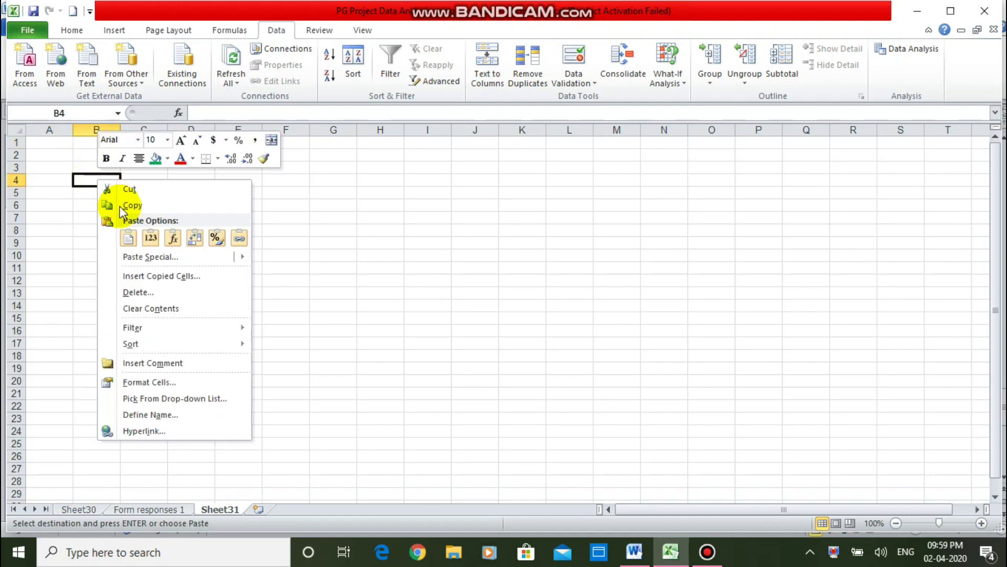
pyautogui.click(150, 238)
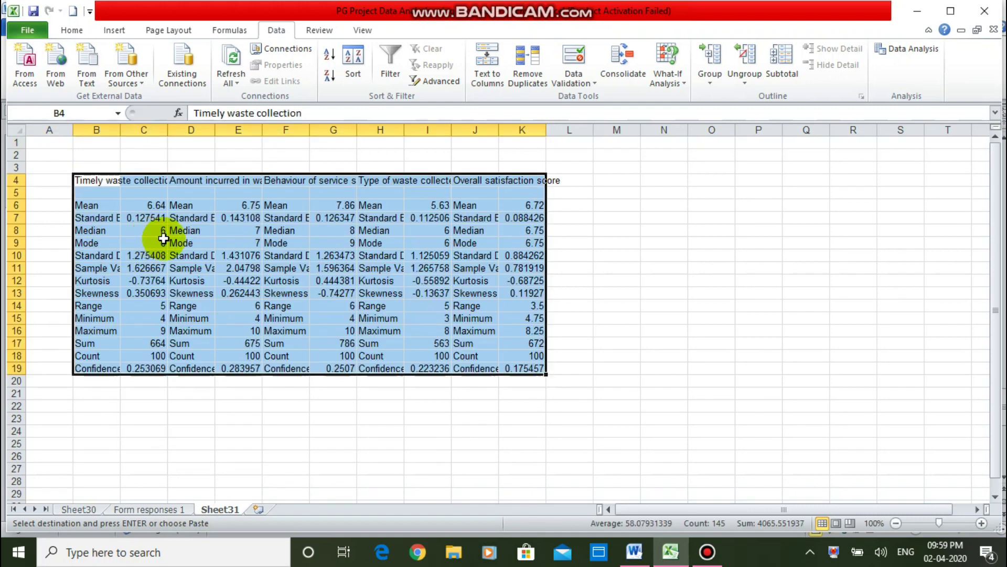
pyautogui.click(276, 368)
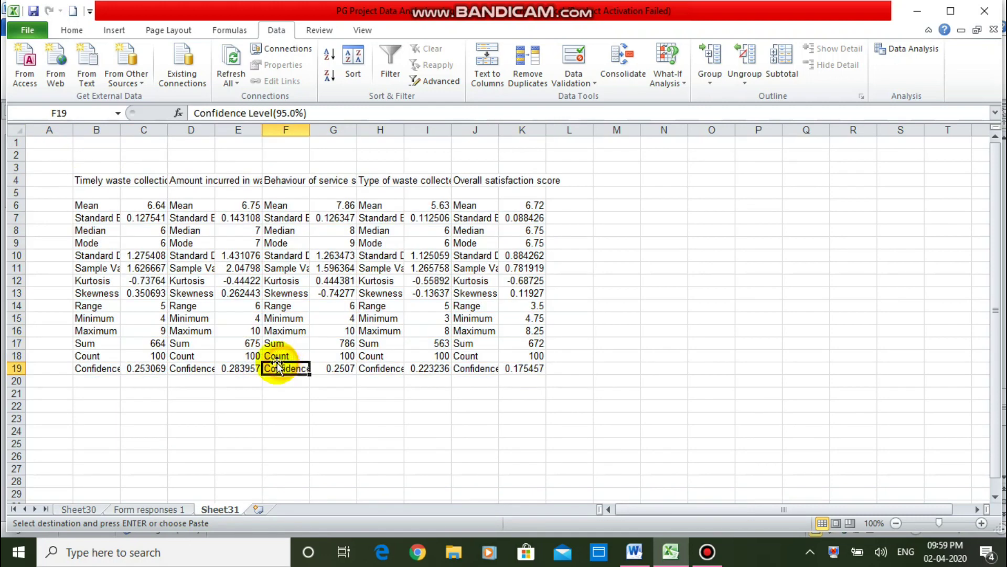
# Wrap the text of the header labels in row 4.
pyautogui.click(13, 180)
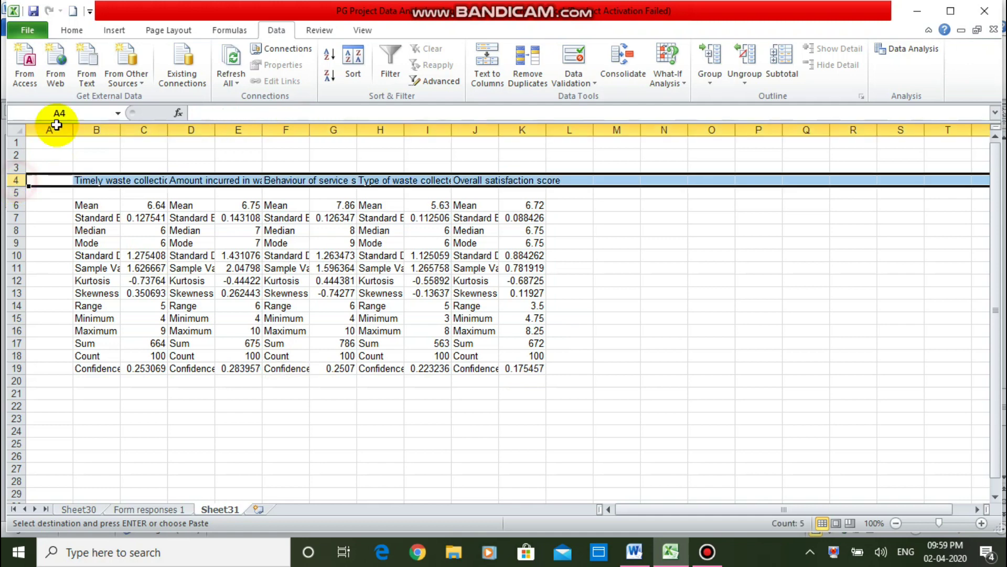
pyautogui.click(82, 35)
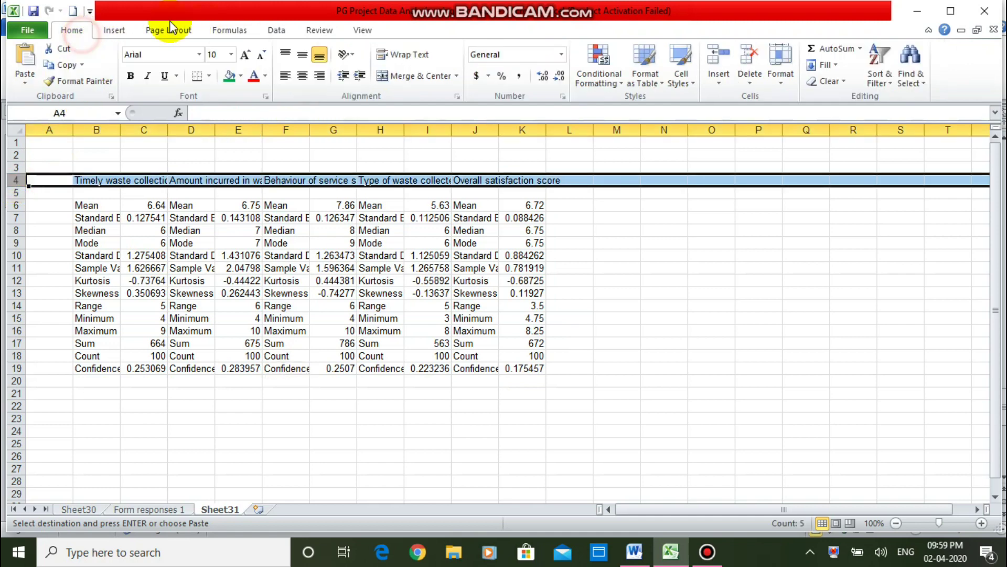
pyautogui.click(409, 54)
pyautogui.click(223, 280)
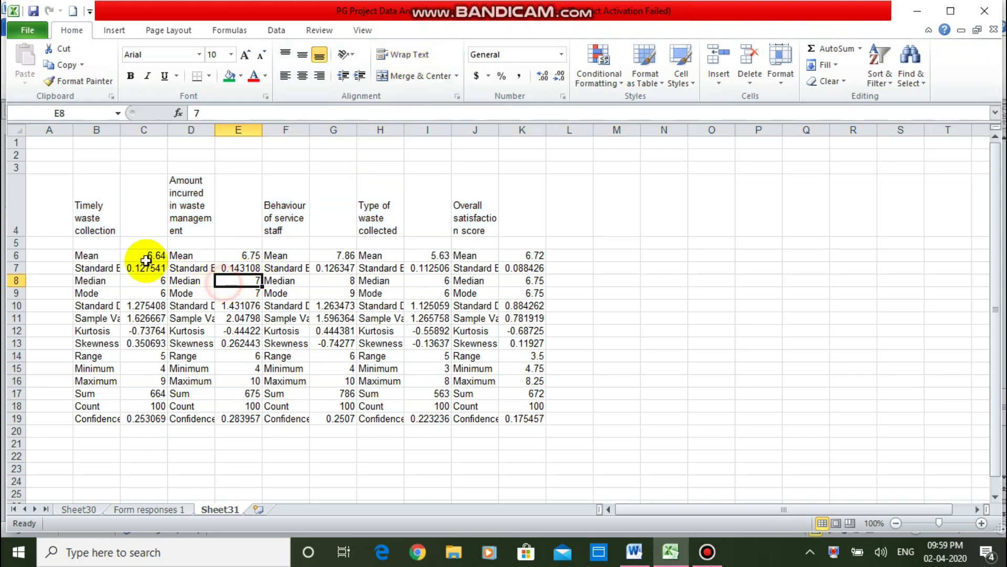
# Copy the header labels in B4:K4 and paste them one column over, starting at C4, above their statistic values.
pyautogui.click(100, 205)
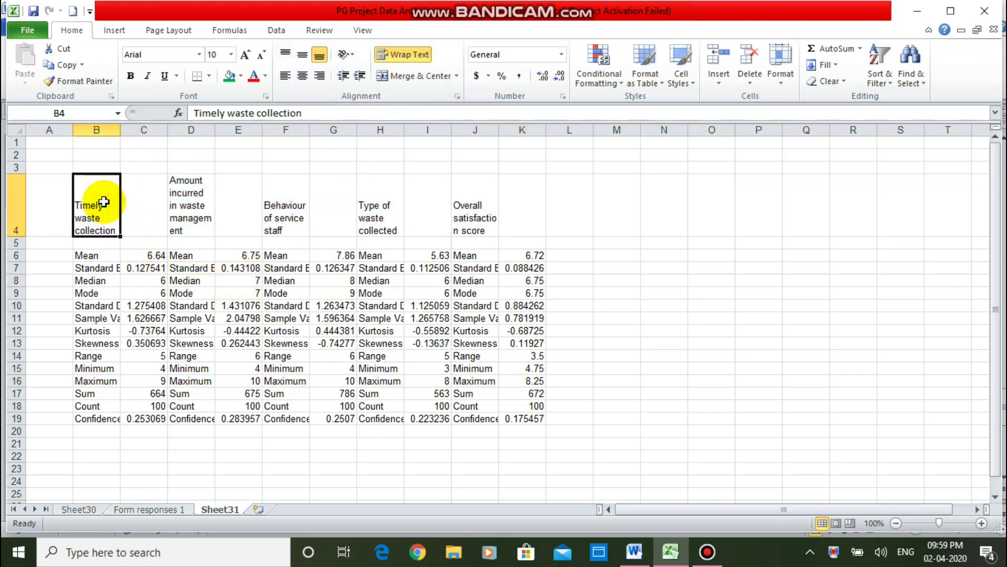
pyautogui.click(105, 280)
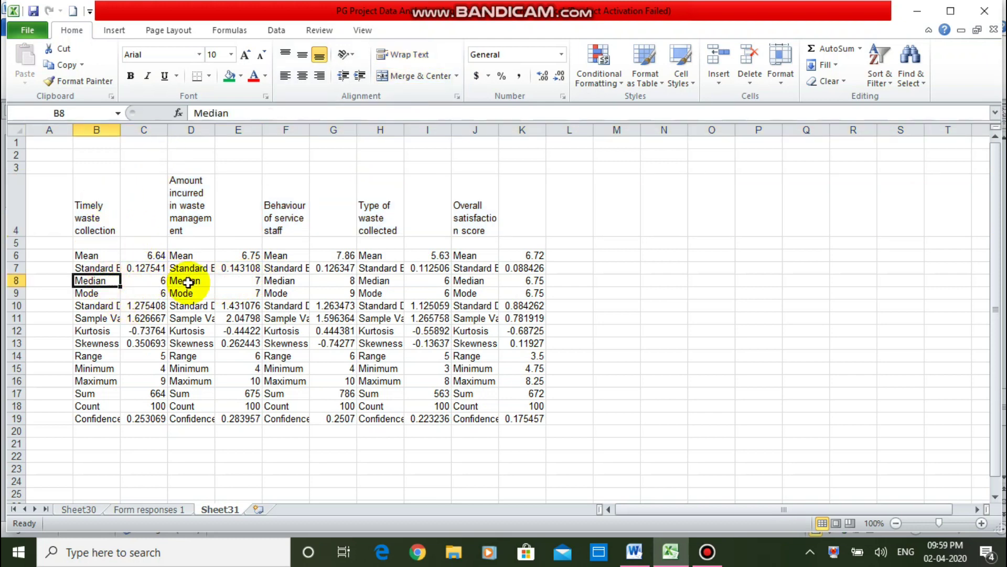
pyautogui.click(191, 280)
pyautogui.click(263, 281)
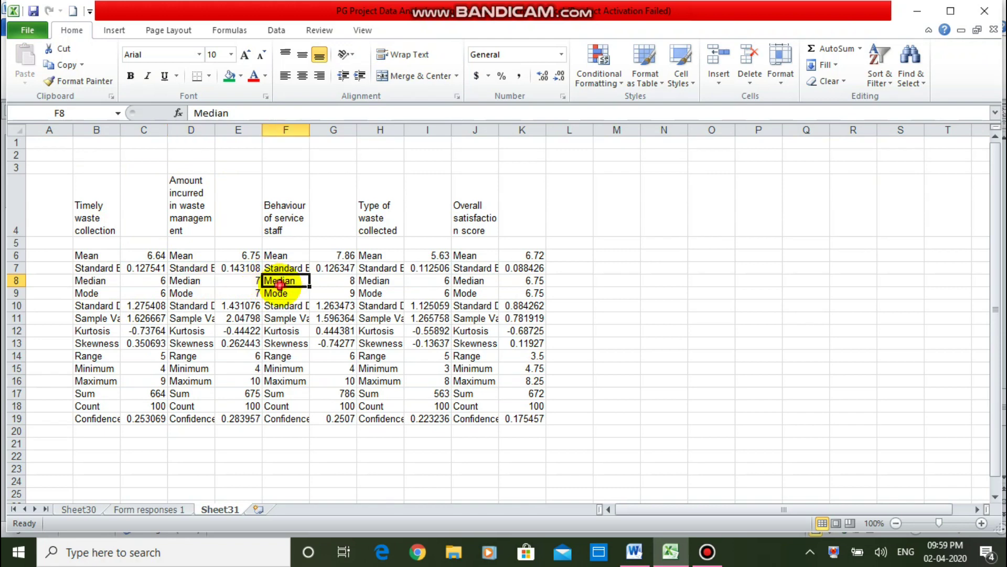
pyautogui.click(109, 229)
pyautogui.hotkey('shift', 'Right')
pyautogui.hotkey('shift', 'Right')
pyautogui.hotkey('shift', 'Right')
pyautogui.hotkey('shift', 'Right')
pyautogui.hotkey('shift', 'Right')
pyautogui.hotkey('shift', 'Right')
pyautogui.hotkey('shift', 'Right')
pyautogui.hotkey('shift', 'Right')
pyautogui.hotkey('shift', 'Right')
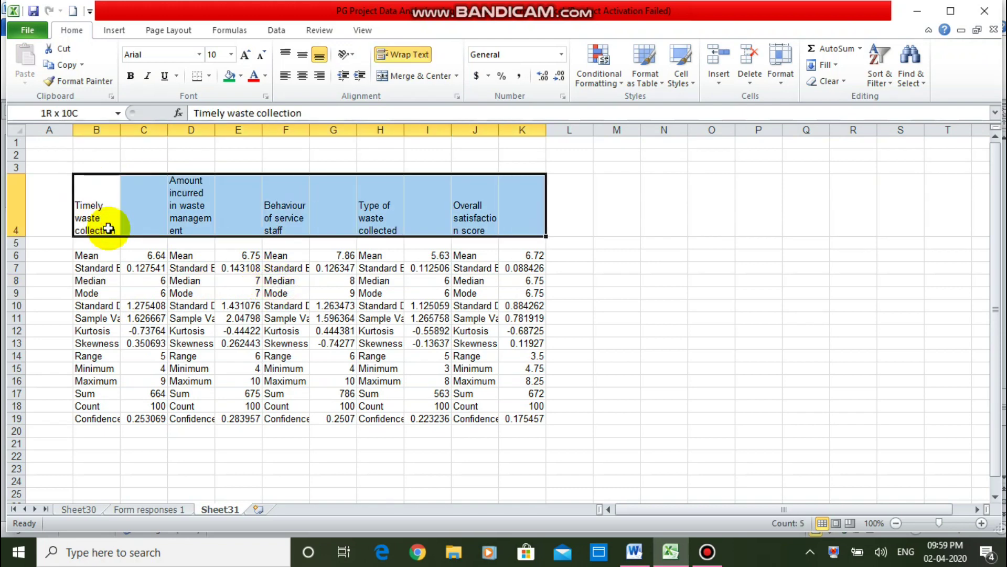
pyautogui.hotkey('ctrl', 'c')
pyautogui.click(145, 198)
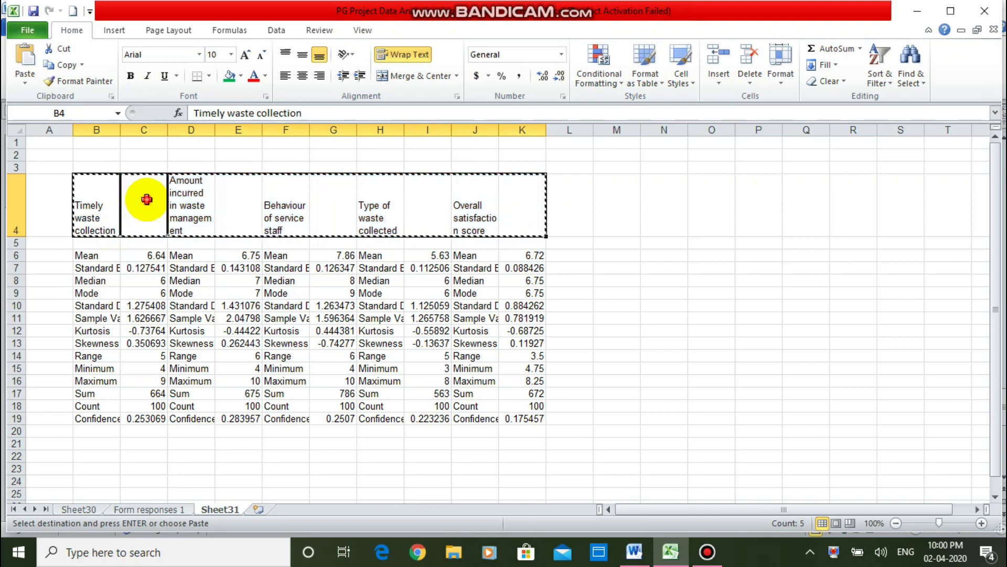
pyautogui.press('Return')
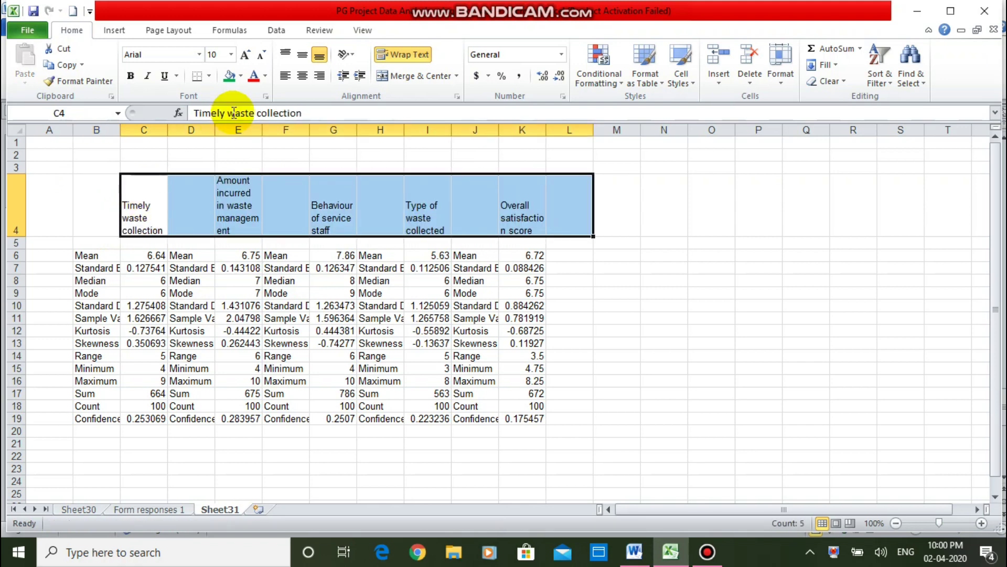
# Delete columns D, F, H and J, which repeat the statistic labels.
pyautogui.click(195, 129)
pyautogui.keyDown('ctrl'); pyautogui.click(280, 129); pyautogui.keyUp('ctrl')
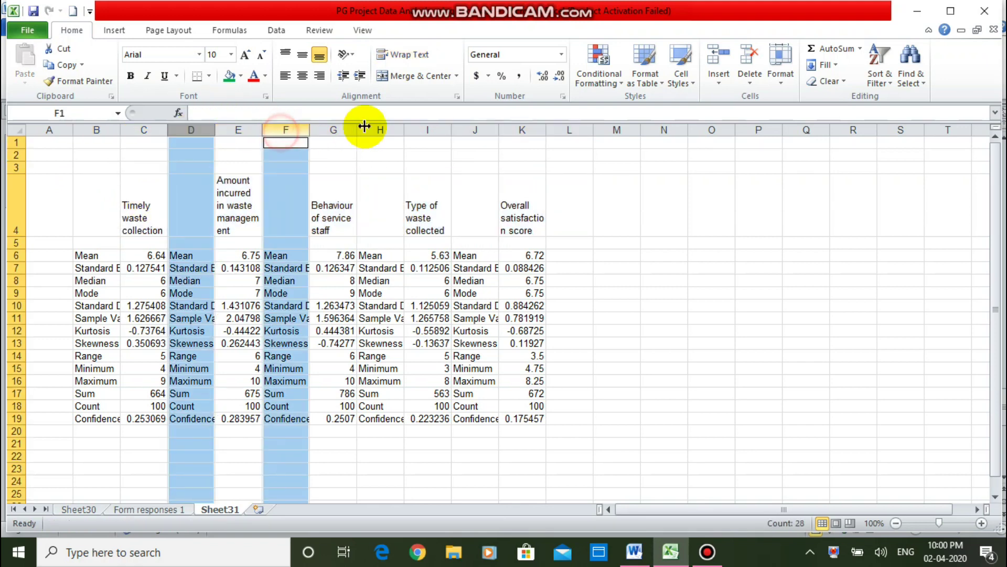
pyautogui.keyDown('ctrl'); pyautogui.click(381, 129); pyautogui.keyUp('ctrl')
pyautogui.keyDown('ctrl'); pyautogui.click(474, 129); pyautogui.keyUp('ctrl')
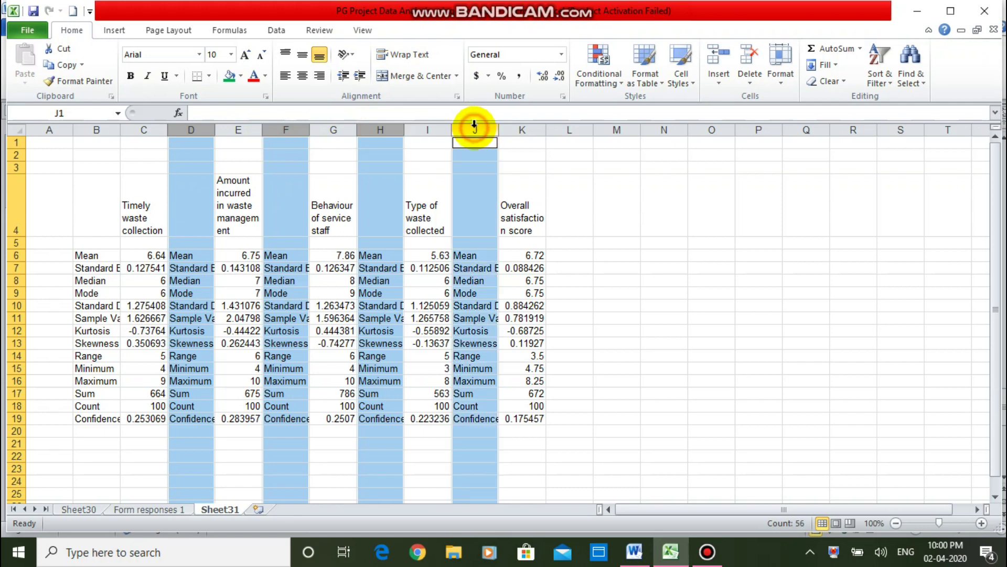
pyautogui.rightClick(474, 131)
pyautogui.click(442, 241)
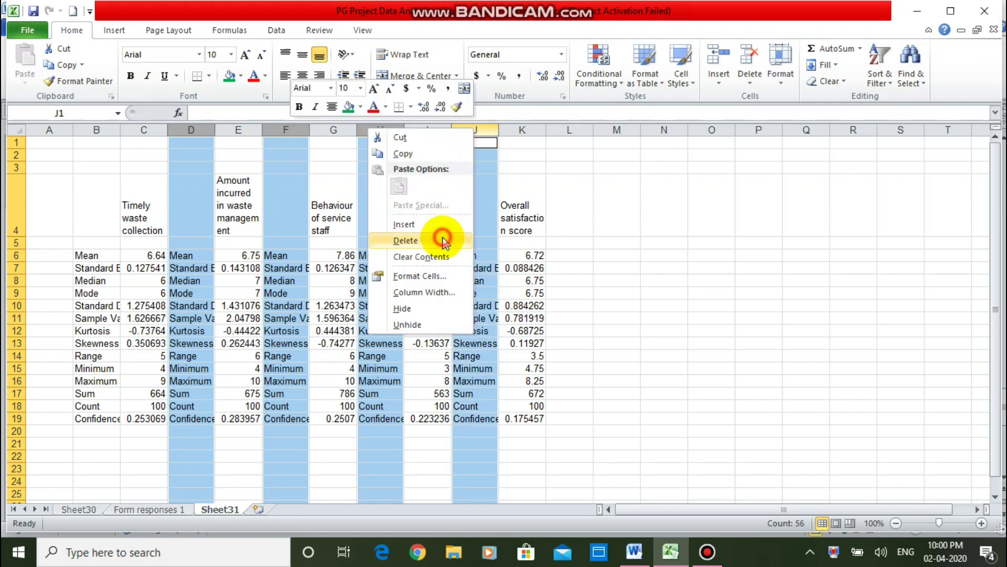
pyautogui.click(576, 314)
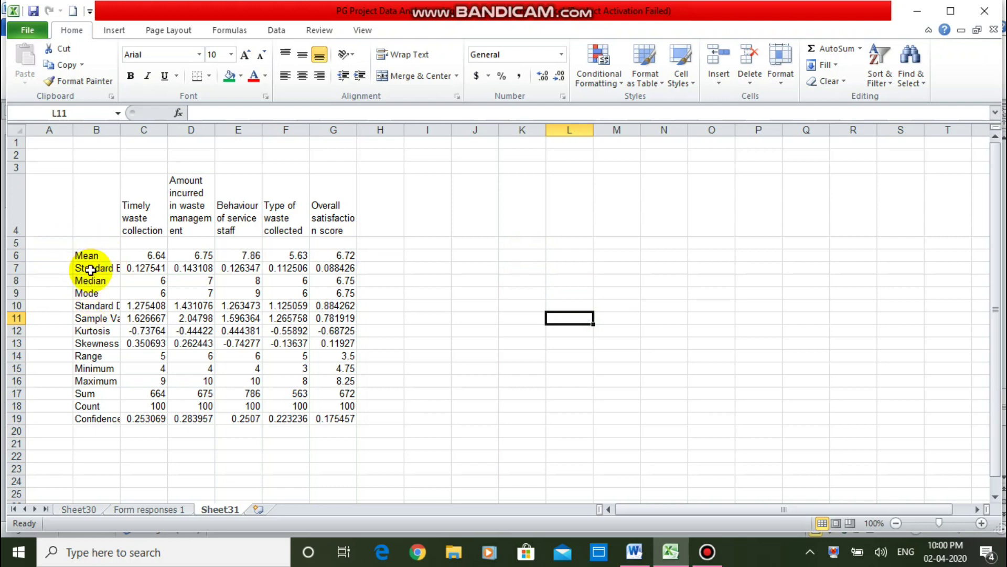
# Delete rows 7 to 9 holding the Standard Error, Median and Mode.
pyautogui.click(11, 270)
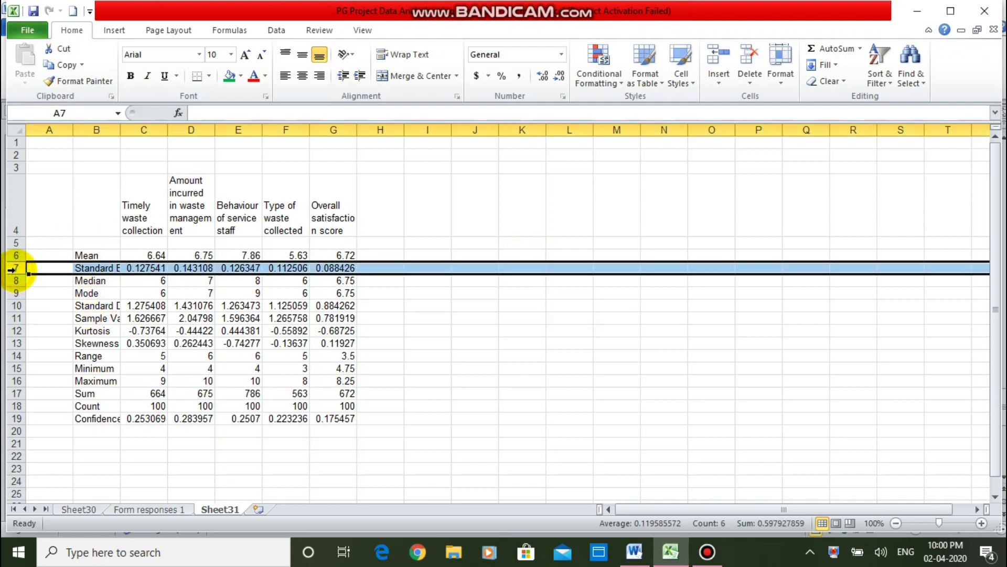
pyautogui.moveTo(12, 270); pyautogui.dragTo(11, 291)
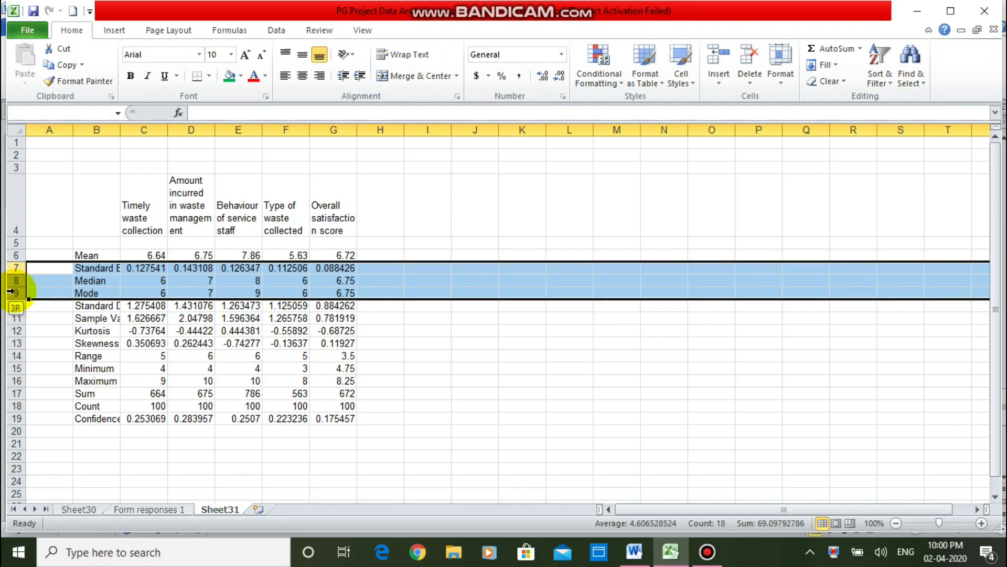
pyautogui.rightClick(13, 292)
pyautogui.press('Escape')
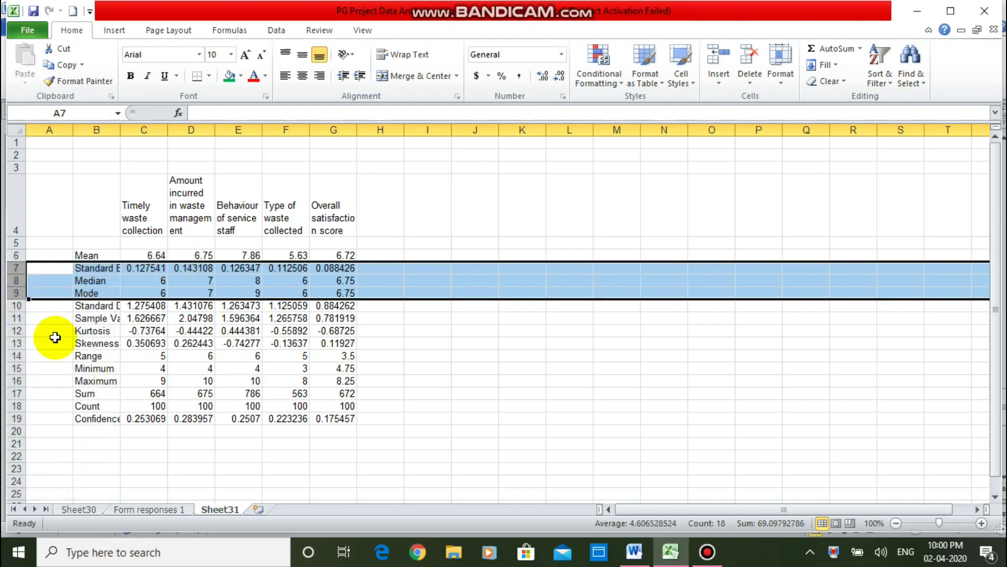
pyautogui.rightClick(16, 274)
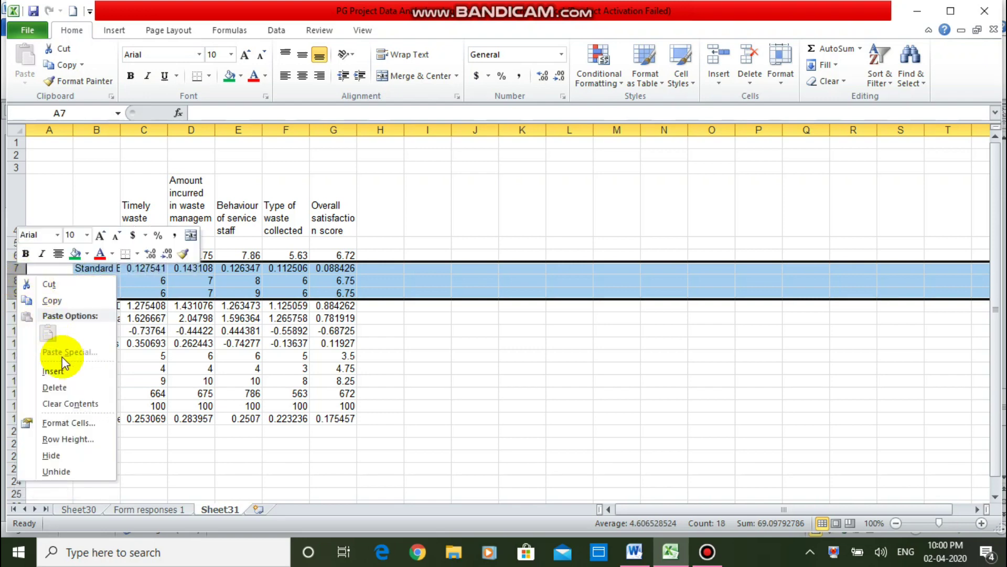
pyautogui.click(69, 386)
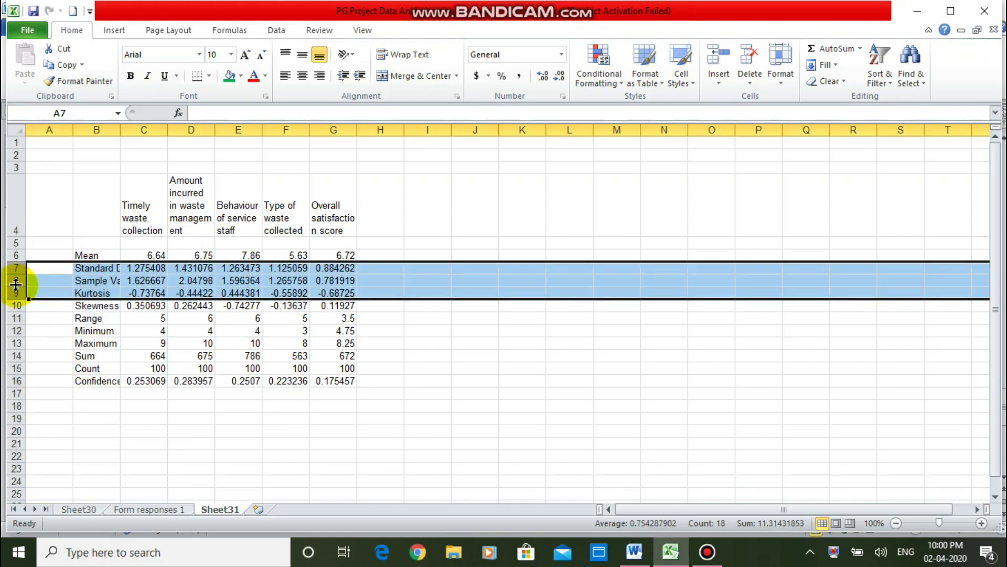
pyautogui.click(68, 325)
# Delete rows 8 to 15, from Sample Variance through Count.
pyautogui.moveTo(16, 281); pyautogui.dragTo(26, 370)
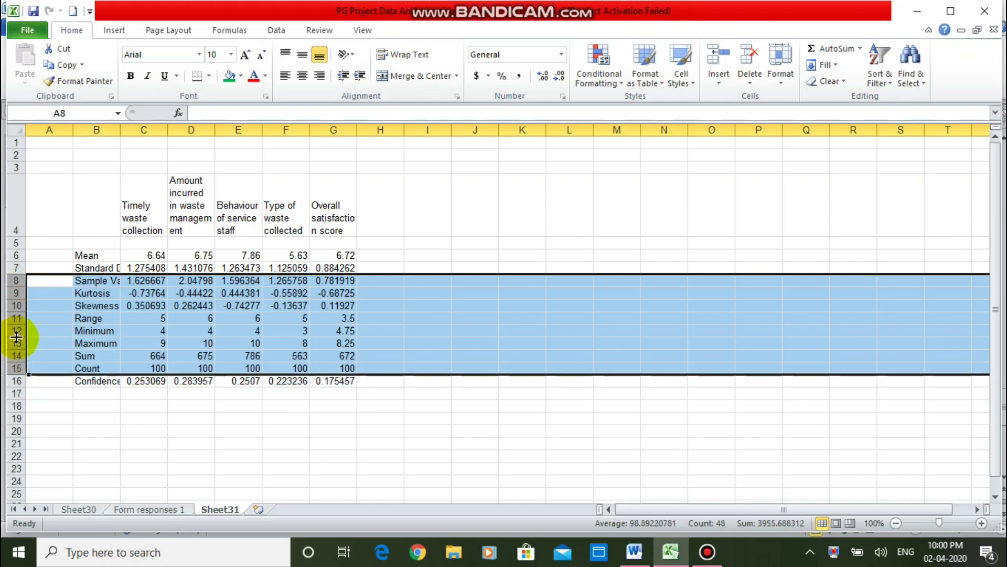
pyautogui.rightClick(17, 338)
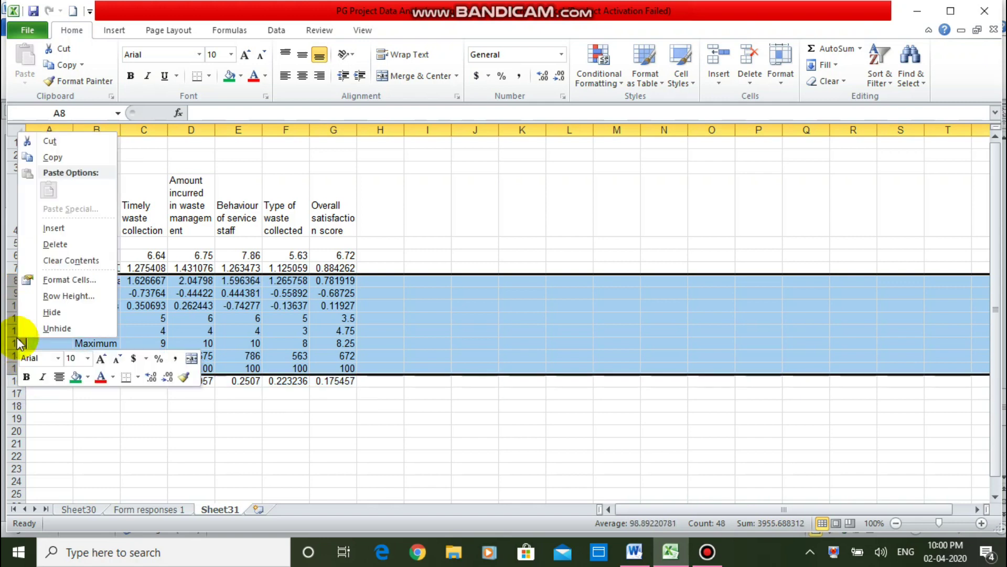
pyautogui.click(68, 242)
pyautogui.click(261, 403)
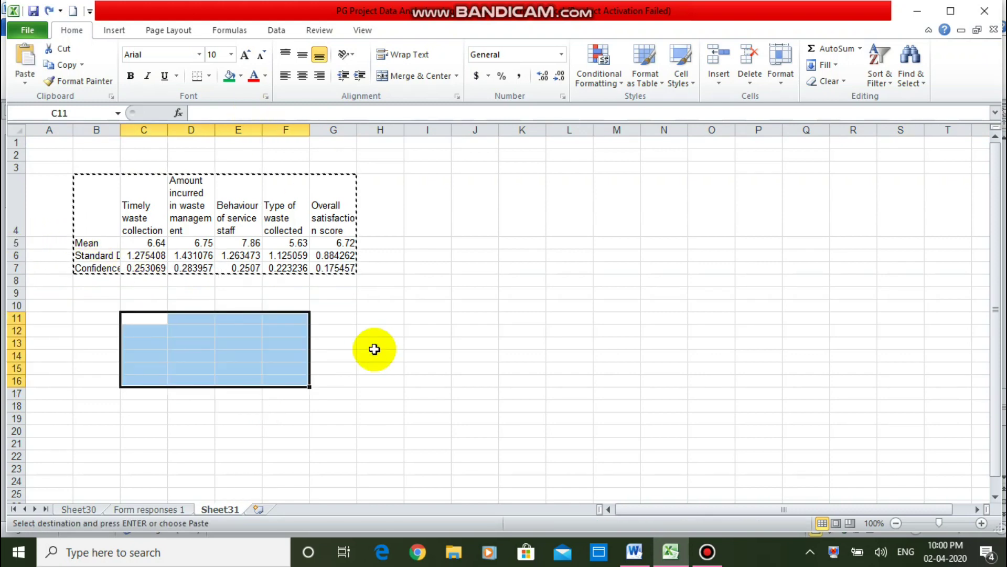
# Turn off text wrapping for the header labels in row 4.
pyautogui.click(369, 346)
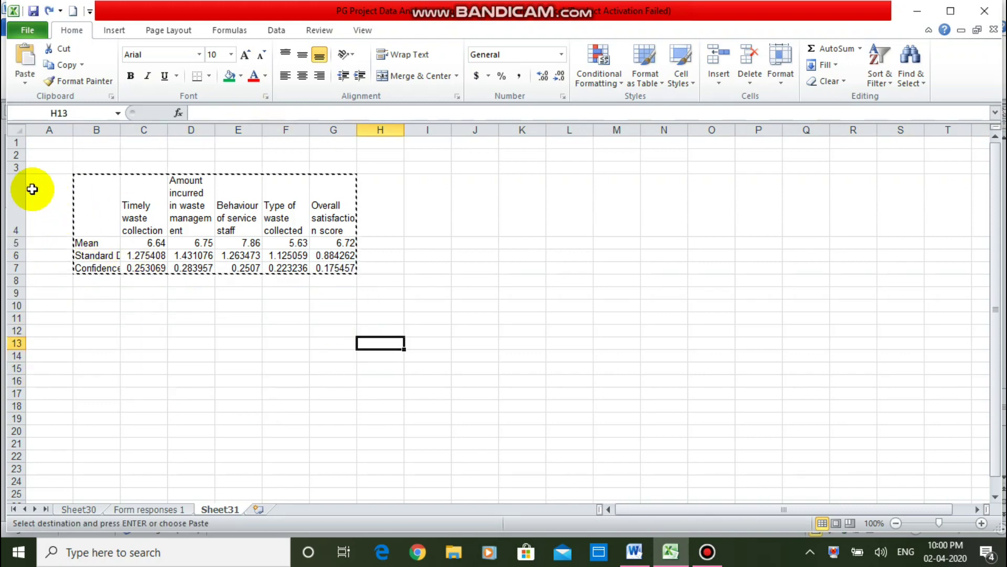
pyautogui.click(9, 202)
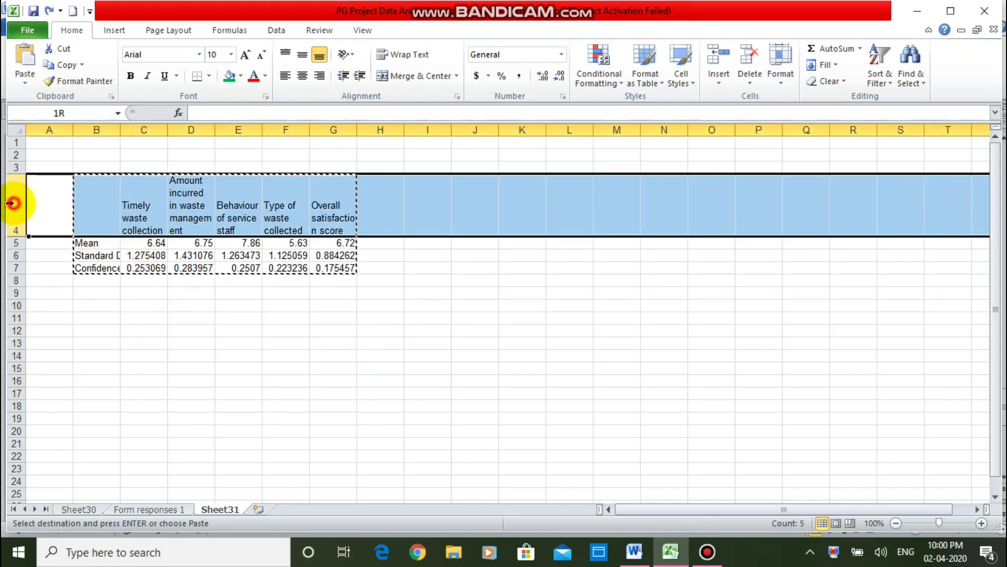
pyautogui.click(408, 55)
pyautogui.click(365, 242)
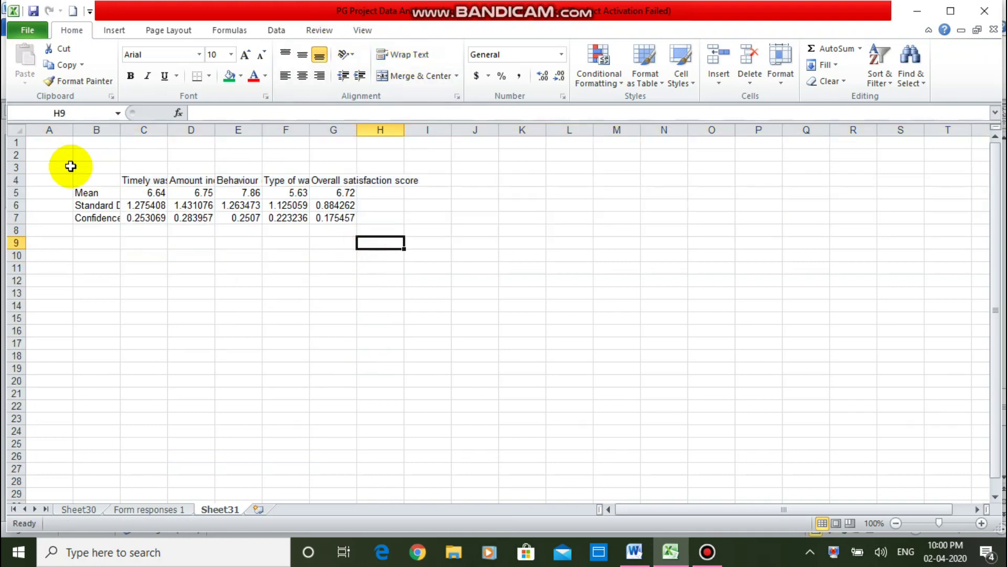
# Copy the reduced table B4:G7 and paste it transposed at B11.
pyautogui.moveTo(101, 182); pyautogui.dragTo(320, 216)
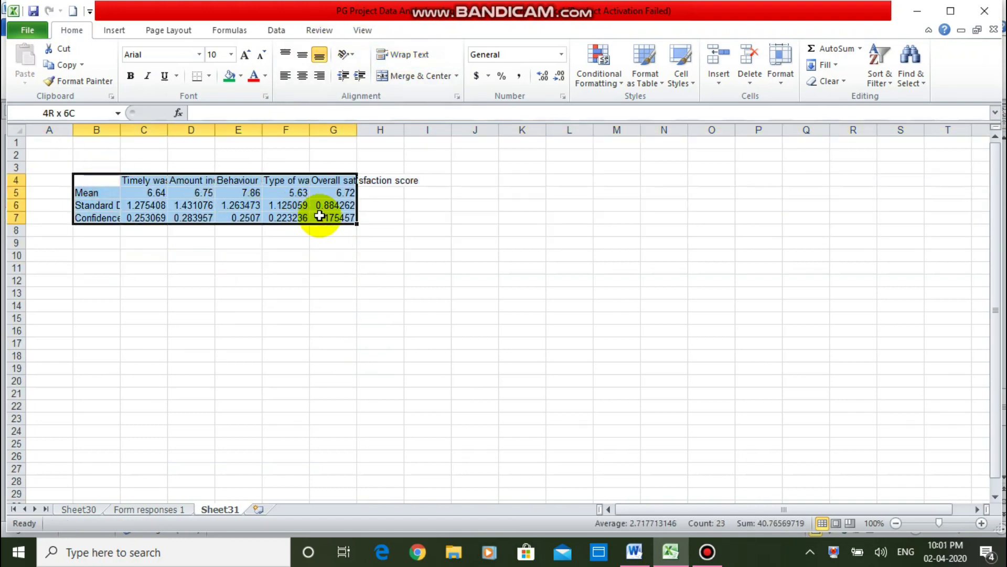
pyautogui.hotkey('ctrl', 'c')
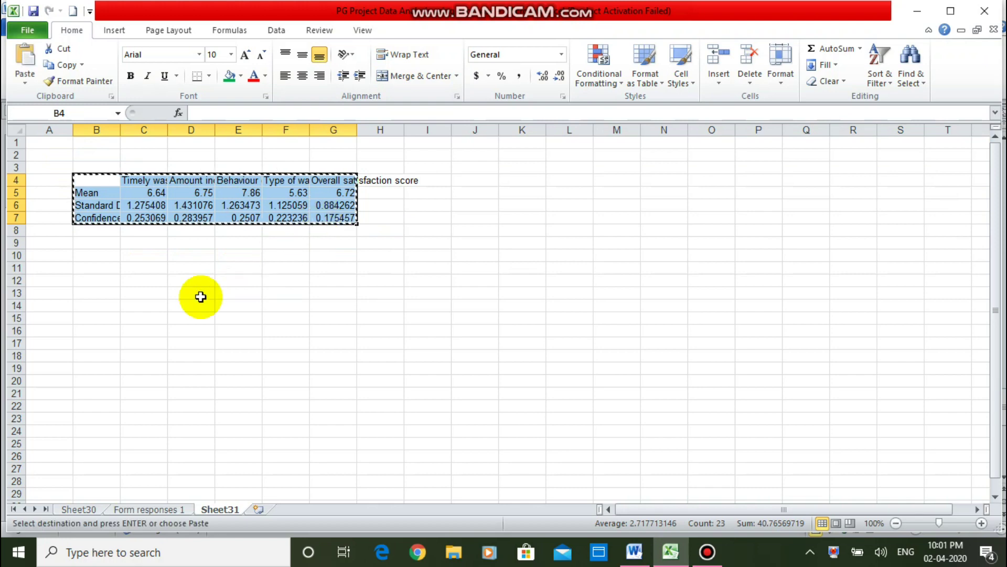
pyautogui.click(102, 267)
pyautogui.rightClick(102, 267)
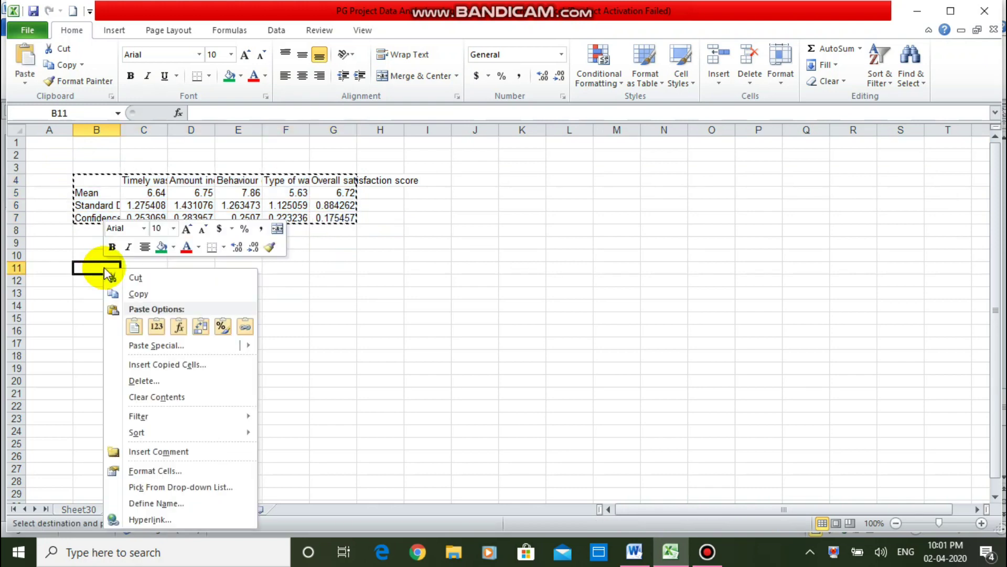
pyautogui.click(202, 328)
pyautogui.click(287, 393)
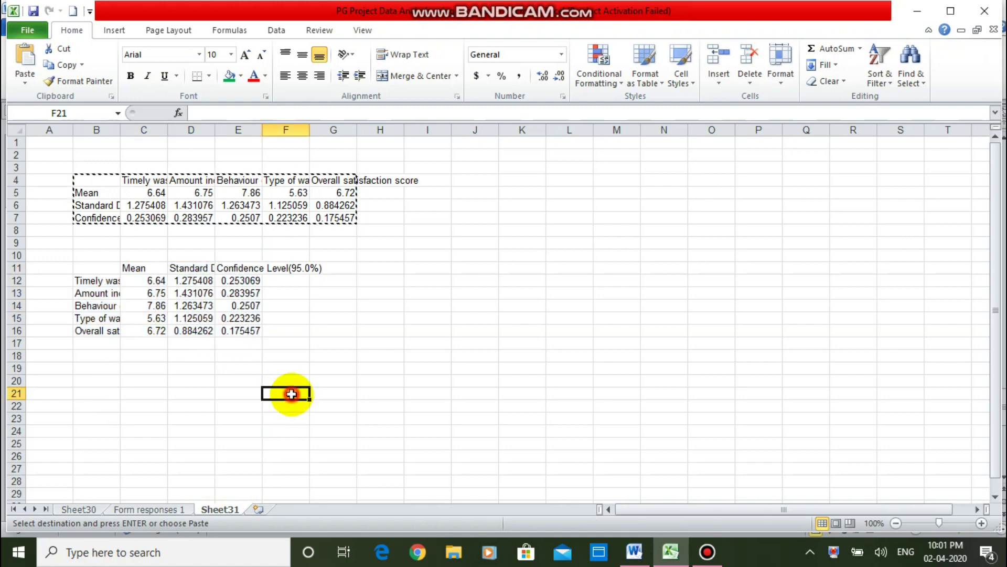
# Autofit column B to its labels and enter the heading "Statements of satisfaction" in B11.
pyautogui.doubleClick(122, 129)
pyautogui.click(142, 268)
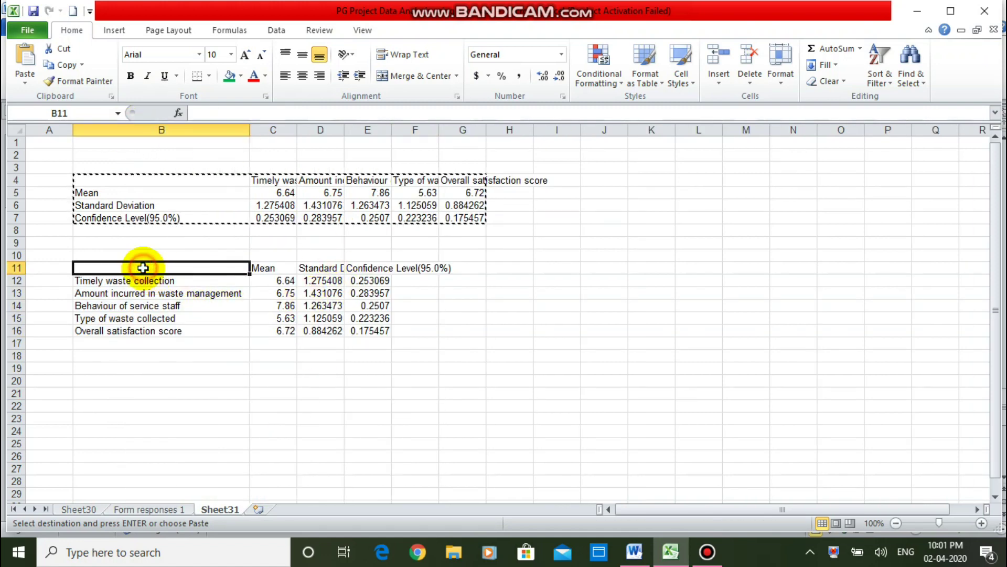
pyautogui.write('Statements of satisfaction')
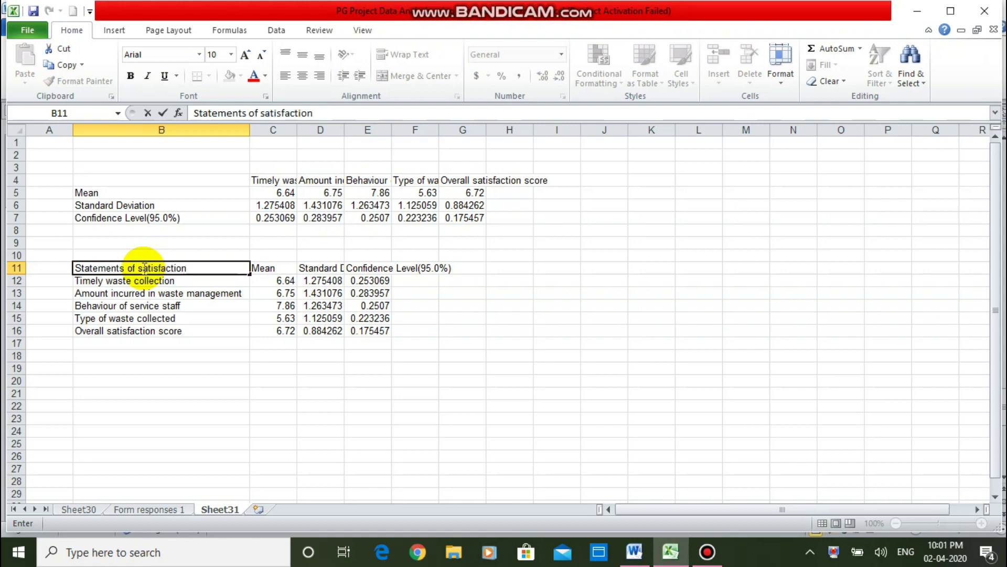
# Copy the transposed table B11:E16 and paste it into the Word report under heading 3.1, Descriptive analysis of satisfaction.
pyautogui.press('Return')
pyautogui.moveTo(139, 268); pyautogui.dragTo(353, 335)
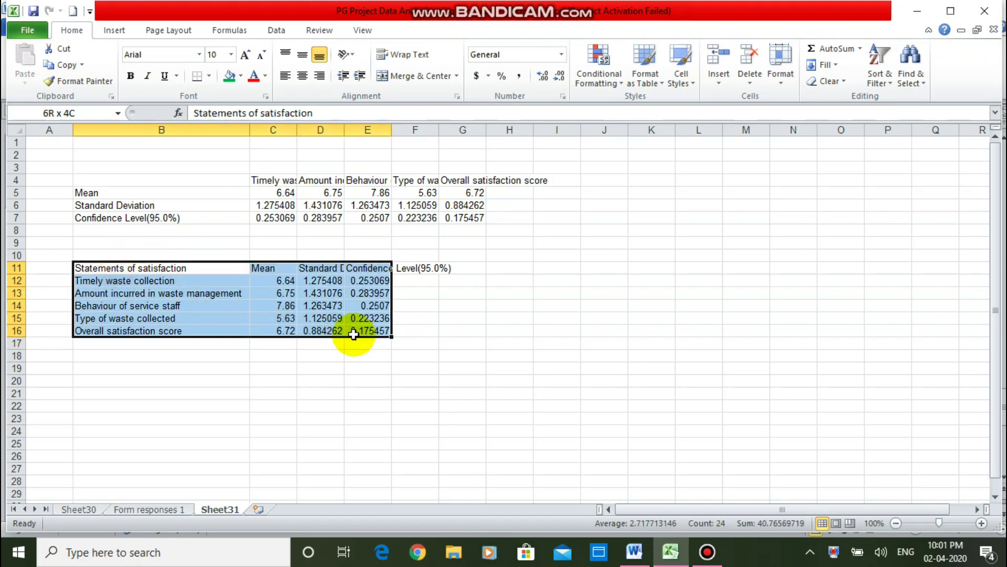
pyautogui.hotkey('ctrl', 'c')
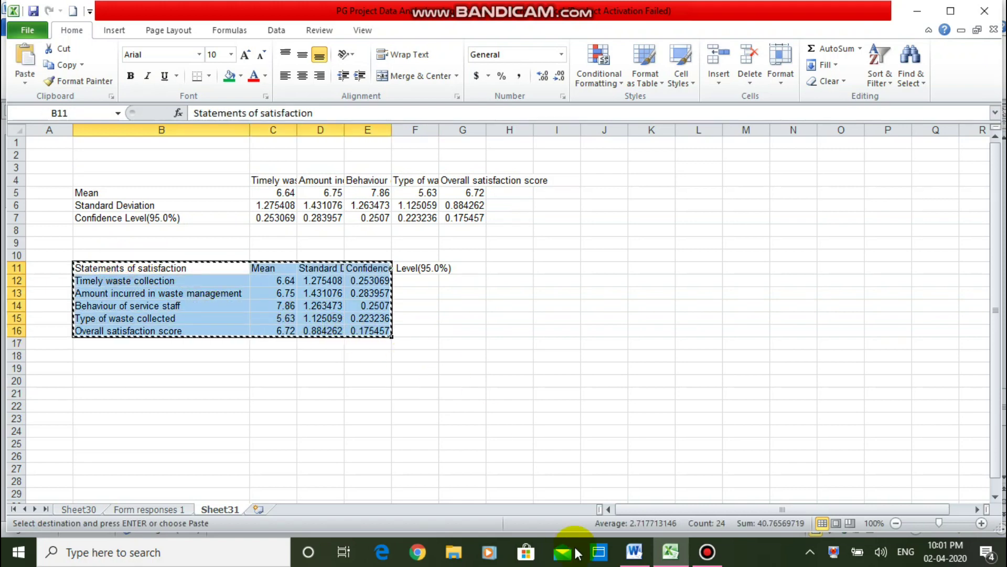
pyautogui.click(634, 551)
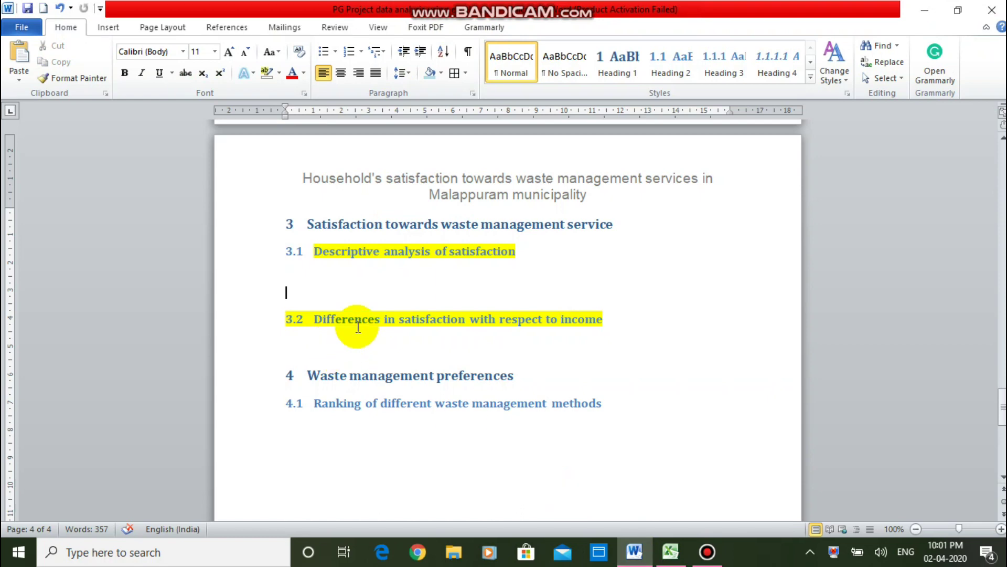
pyautogui.hotkey('ctrl', 'v')
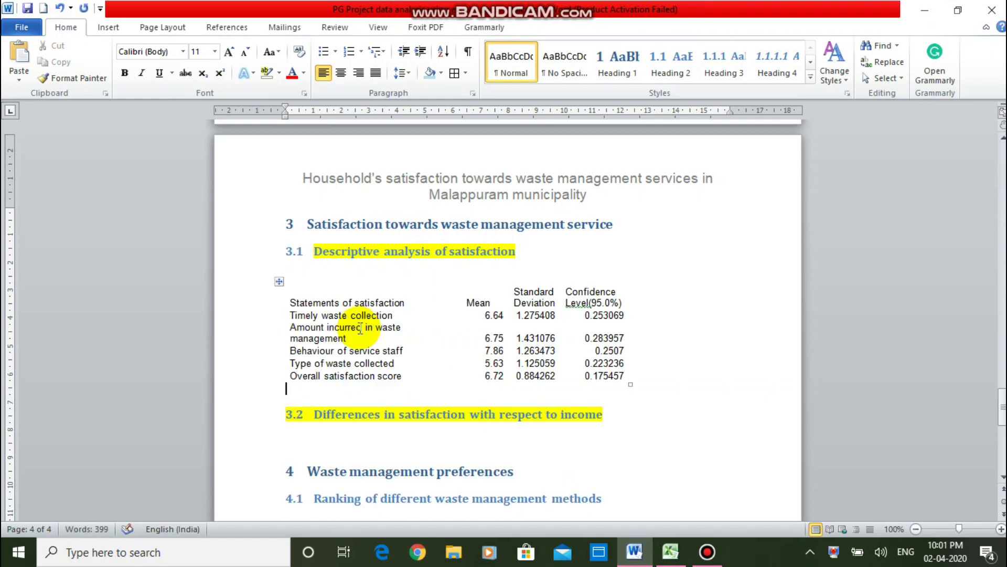
# Add all borders to the pasted satisfaction table and centre the text in its cells horizontally and vertically.
pyautogui.click(276, 281)
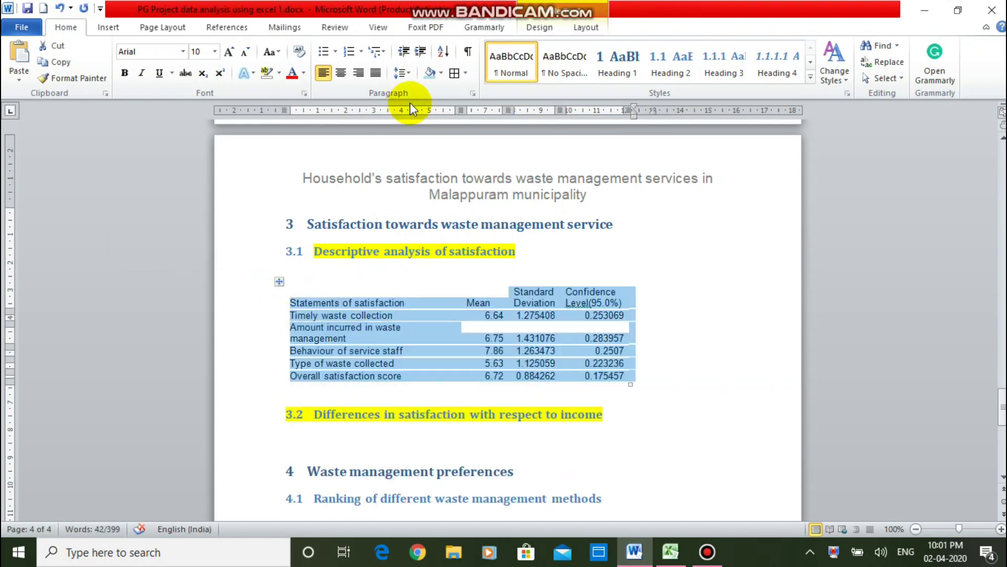
pyautogui.click(454, 76)
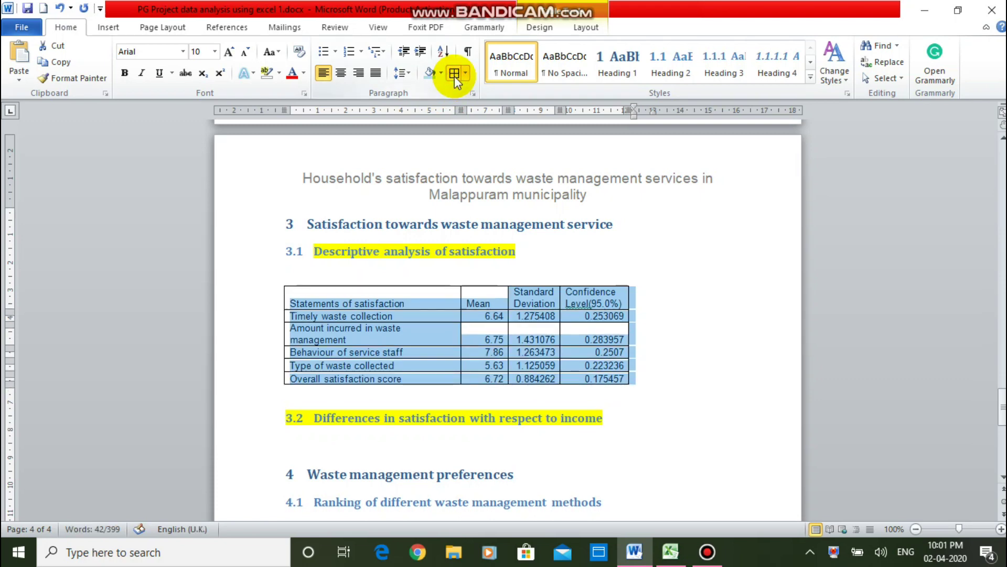
pyautogui.click(587, 27)
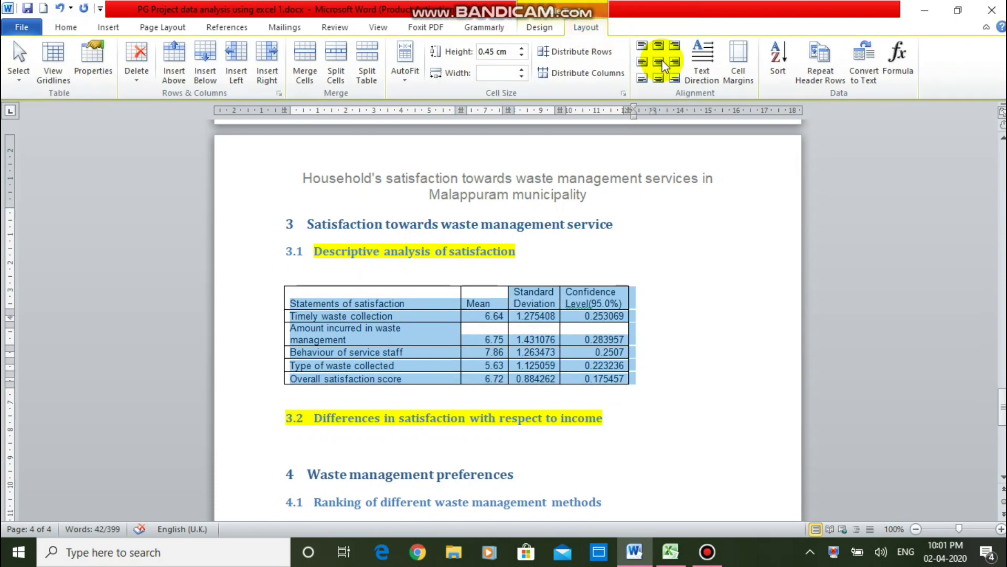
pyautogui.click(660, 62)
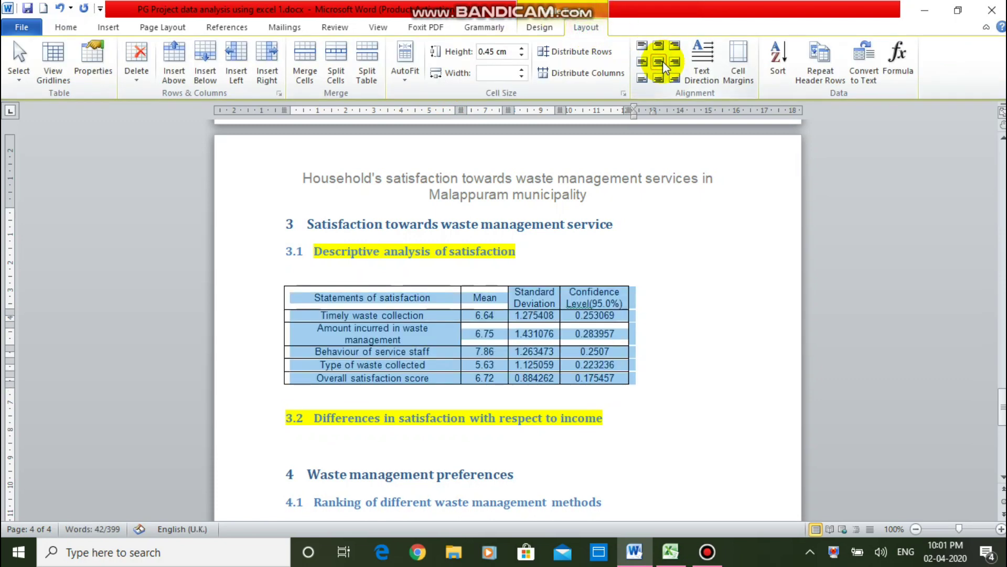
# Enlarge the satisfaction table to a row height of about 0.76 cm and left-align the five statement labels below its header.
pyautogui.click(657, 368)
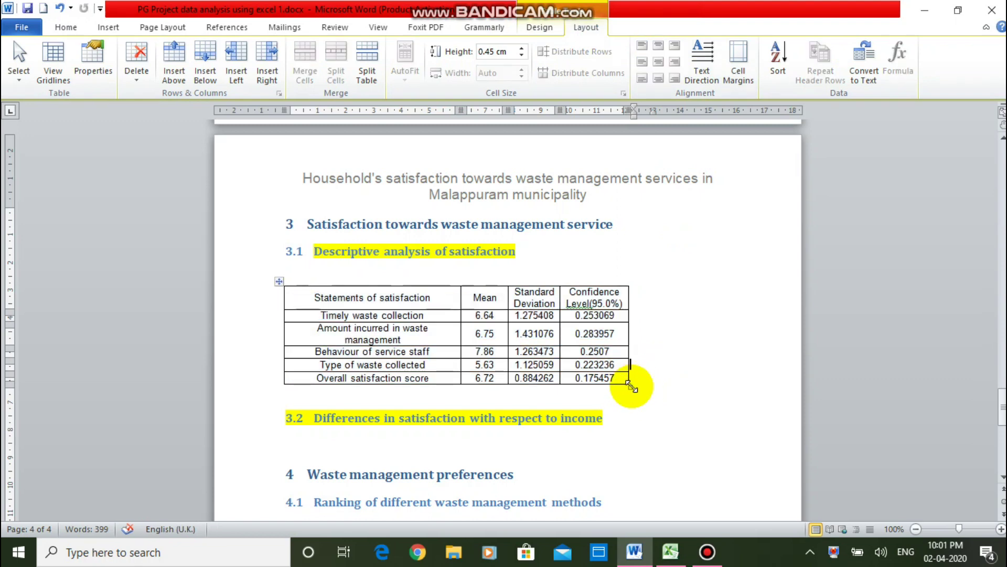
pyautogui.moveTo(631, 387); pyautogui.dragTo(670, 452)
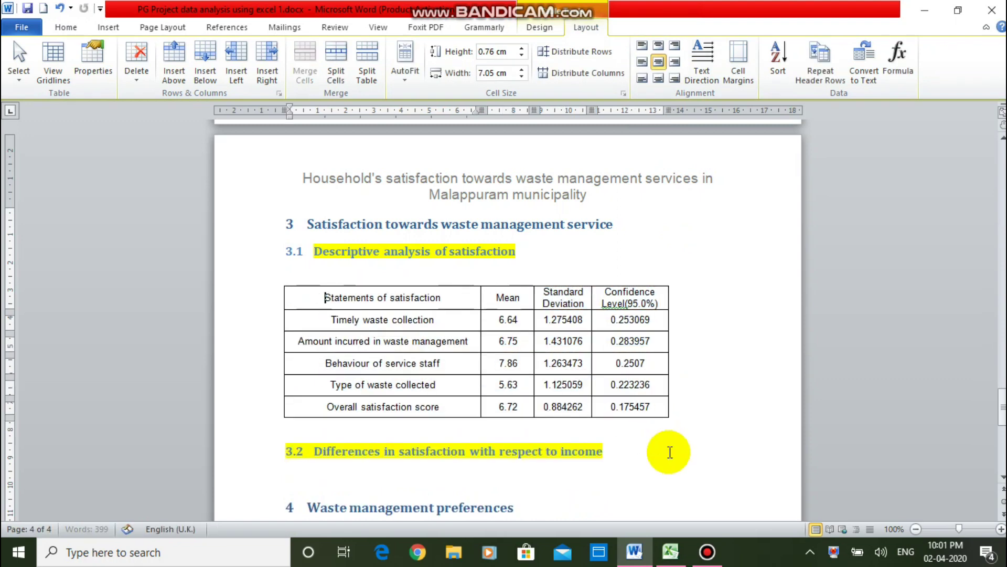
pyautogui.moveTo(465, 408); pyautogui.dragTo(373, 323)
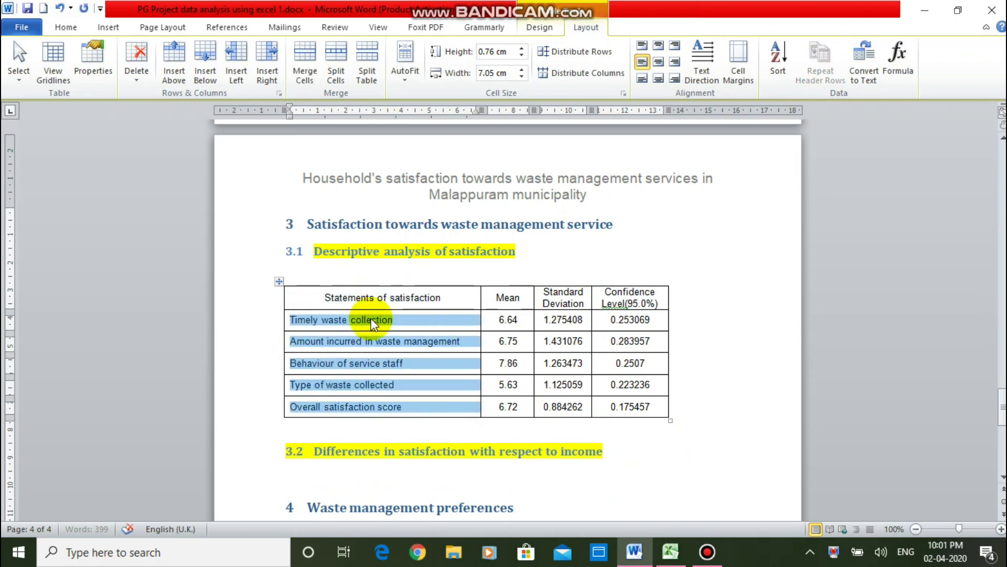
# Centre the satisfaction table between the page margins and add the caption "Descriptive statistics for satisfaction statements" above it.
pyautogui.click(279, 280)
pyautogui.moveTo(279, 280); pyautogui.dragTo(310, 281)
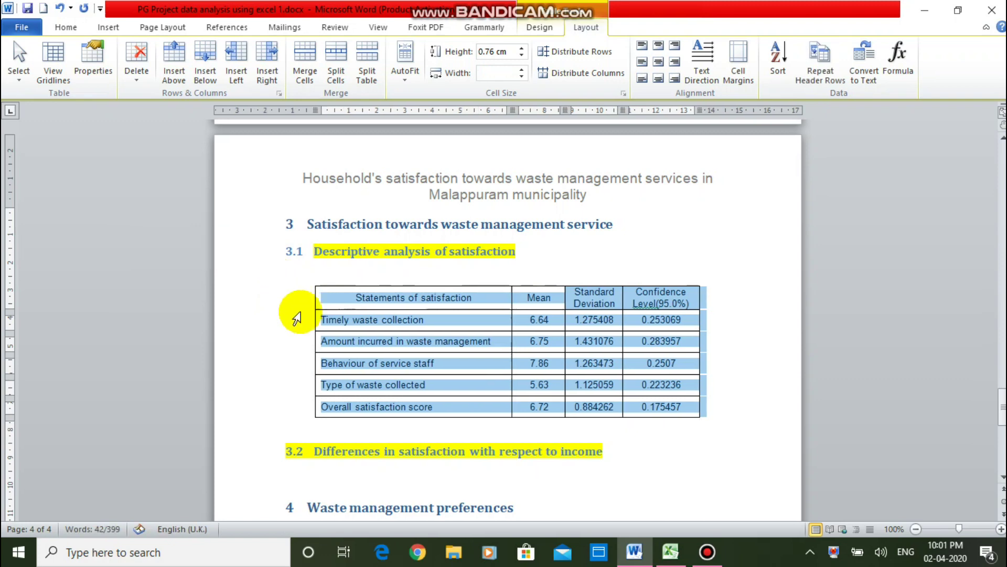
pyautogui.rightClick(311, 284)
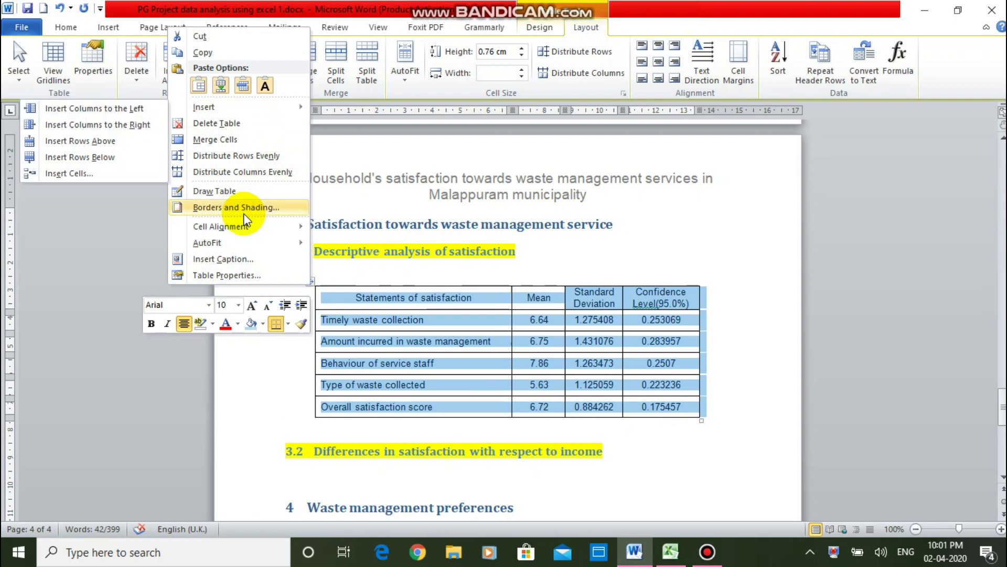
pyautogui.click(234, 258)
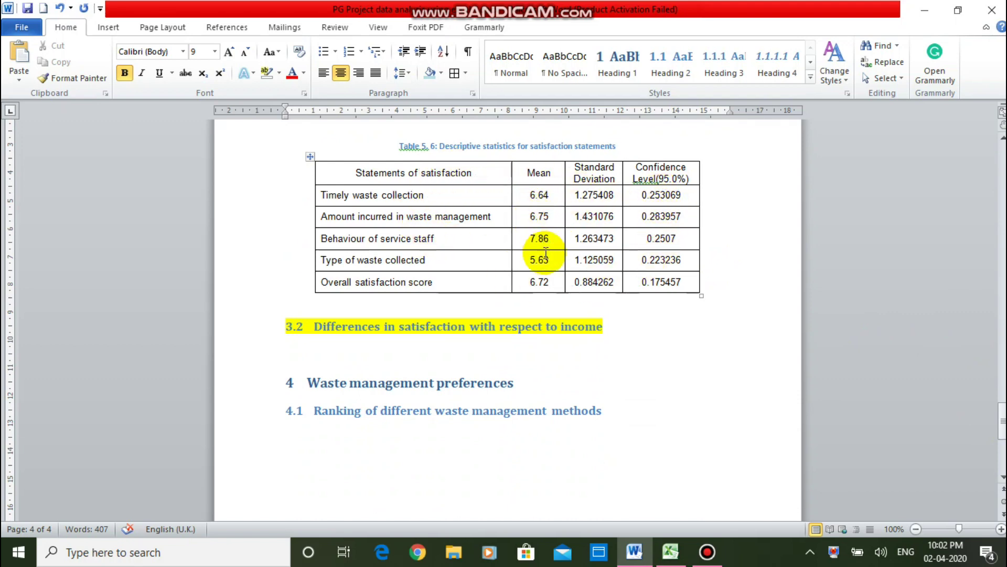
pyautogui.click(551, 199)
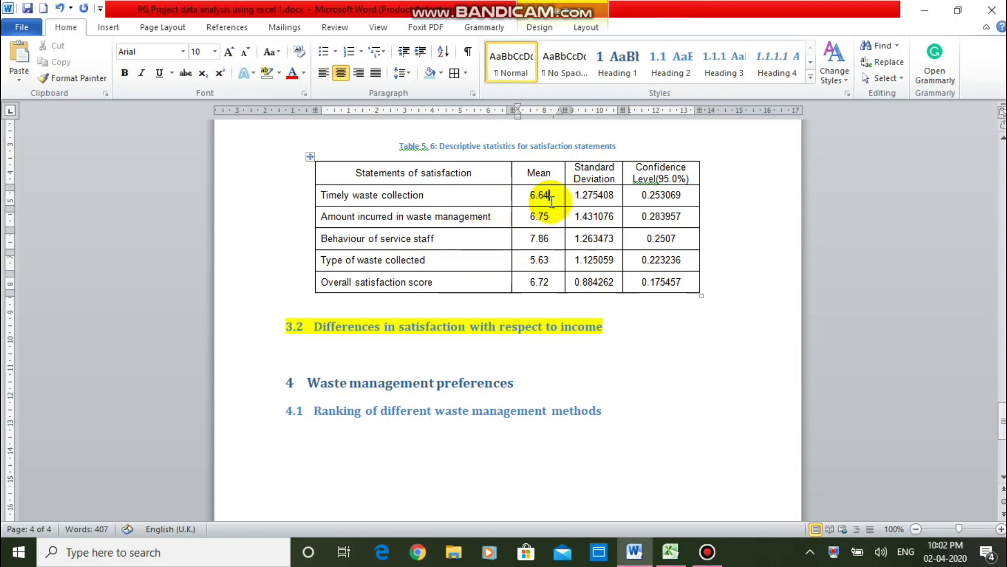
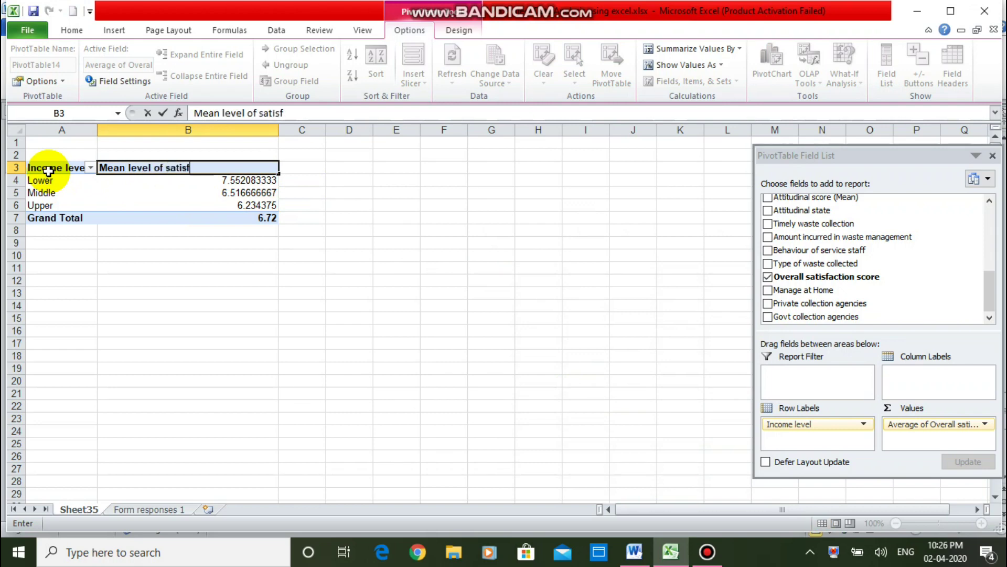
# Finish the pivot table heading in B3 as "Mean level of satisfaction" and copy the pivot table A3:B7.
pyautogui.press('Return')
pyautogui.click(48, 171)
pyautogui.hotkey('shift', 'Down')
pyautogui.hotkey('shift', 'Down')
pyautogui.hotkey('shift', 'Down')
pyautogui.hotkey('shift', 'Down')
pyautogui.hotkey('shift', 'Right')
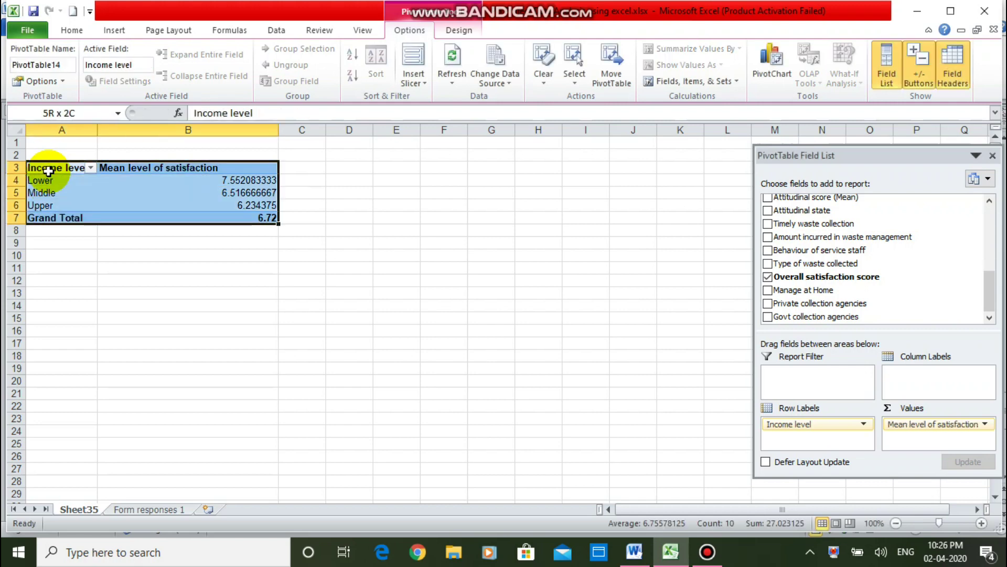
pyautogui.hotkey('ctrl', 'c')
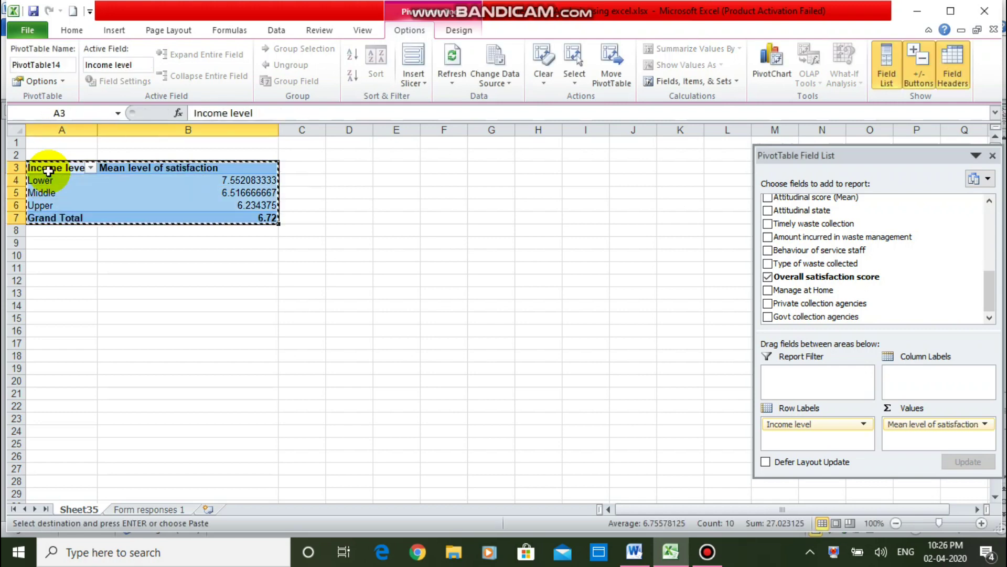
# Switch to the Word report and paste the copied pivot table under heading 3.2, Differences in satisfaction with respect to income.
pyautogui.click(636, 557)
pyautogui.click(323, 456)
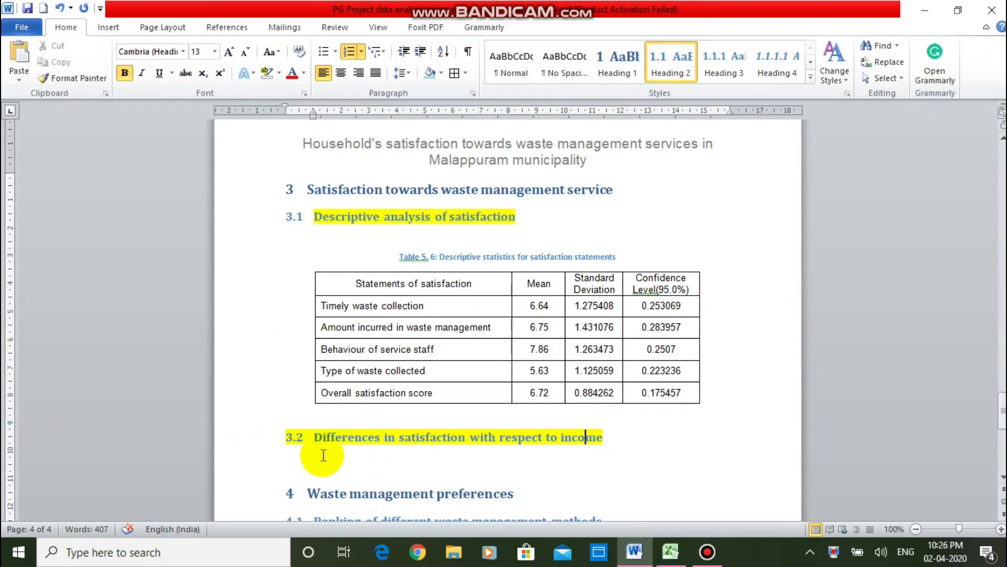
pyautogui.press('Return')
pyautogui.hotkey('ctrl', 'v')
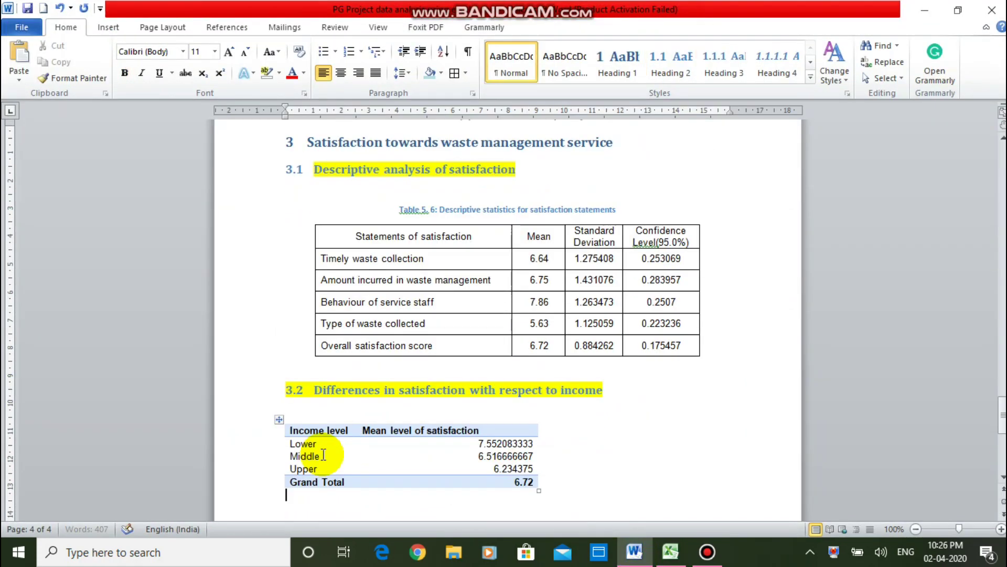
# Format the income table with all borders and centred alignment, and enlarge it to a row height of about 1 cm.
pyautogui.click(278, 420)
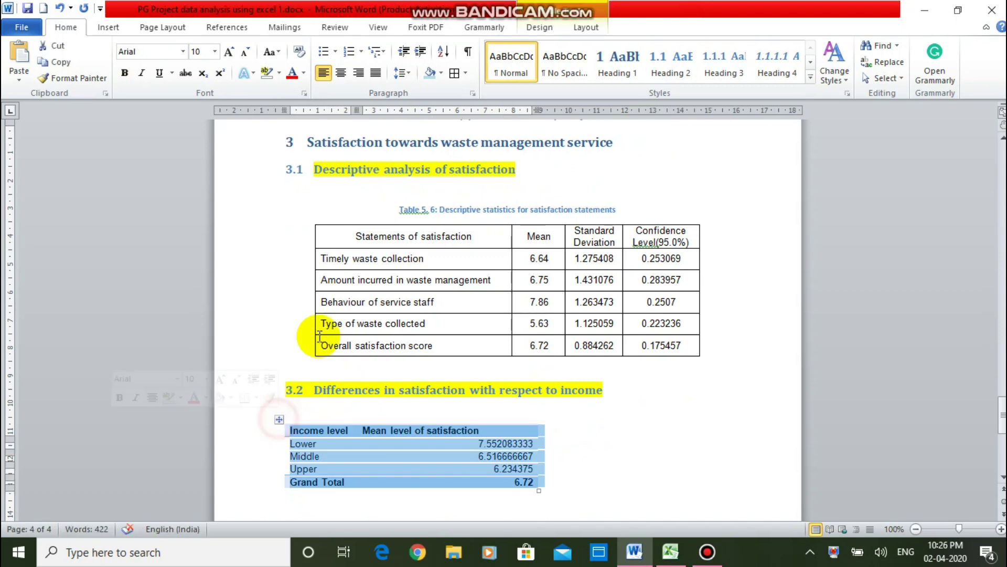
pyautogui.click(452, 73)
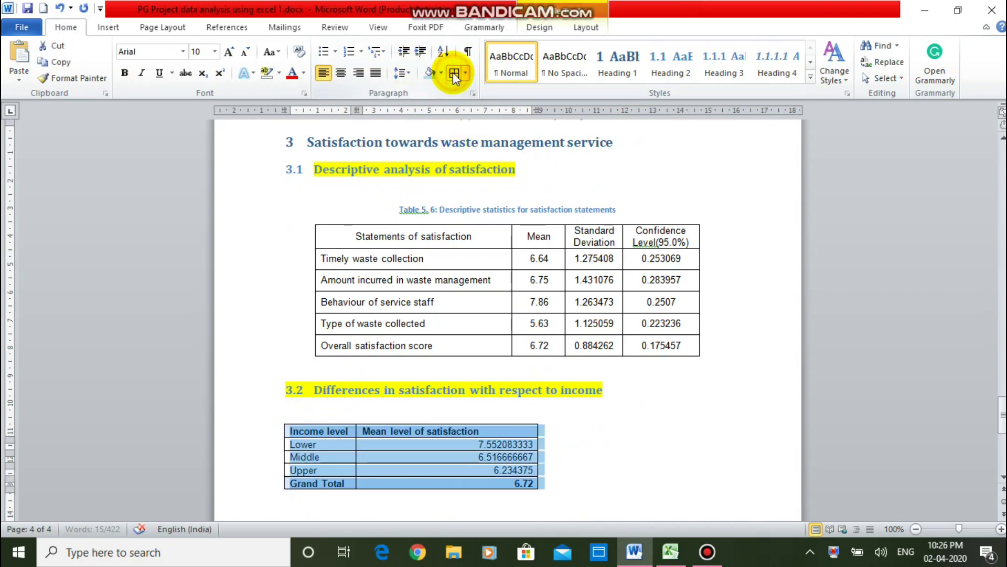
pyautogui.click(593, 27)
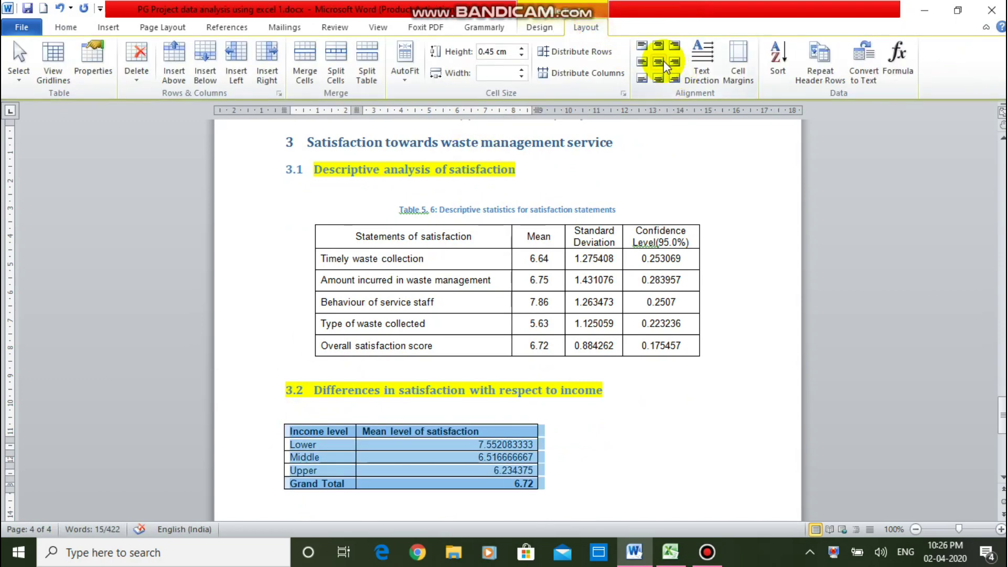
pyautogui.click(658, 62)
pyautogui.hotkey('ctrl', 'e')
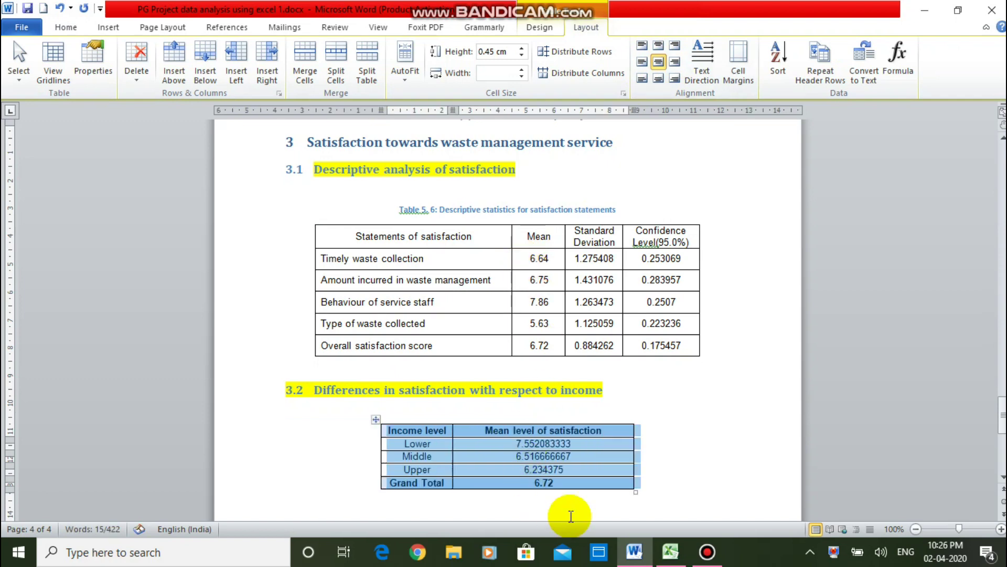
pyautogui.moveTo(637, 493); pyautogui.dragTo(650, 440)
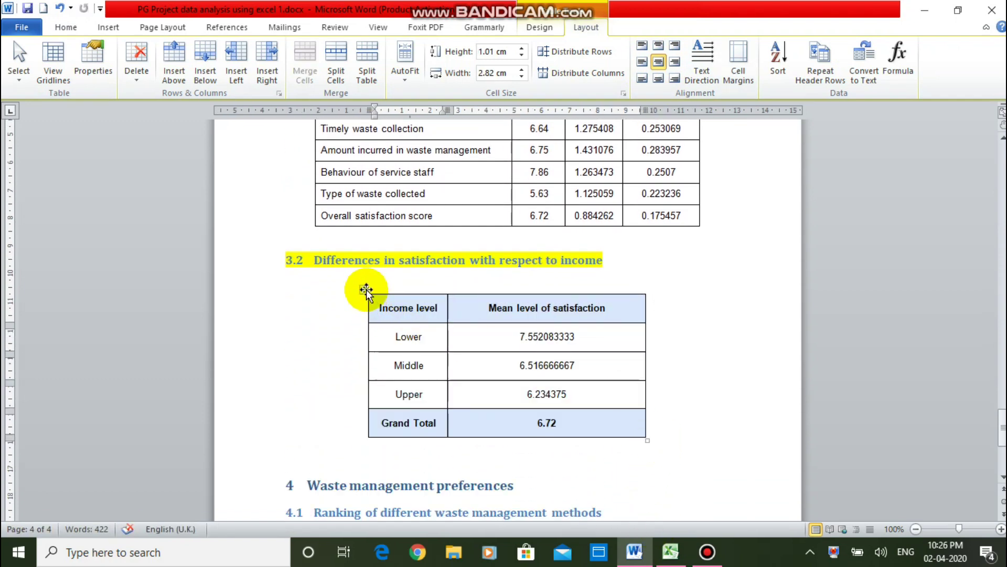
# Start a caption above the income table and word it "Table 5. 7: Mean level of satisfaction".
pyautogui.click(365, 289)
pyautogui.rightClick(366, 289)
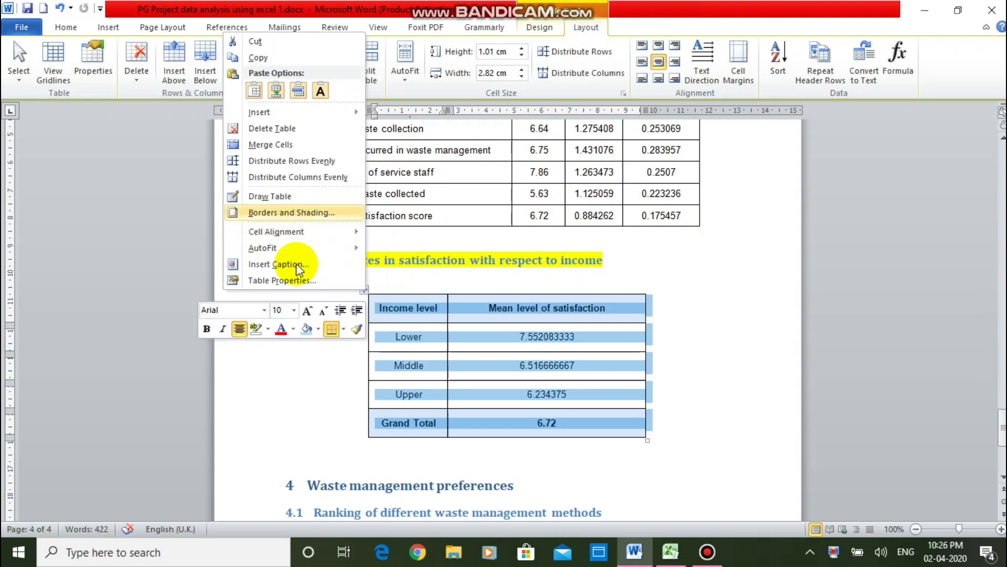
pyautogui.click(297, 268)
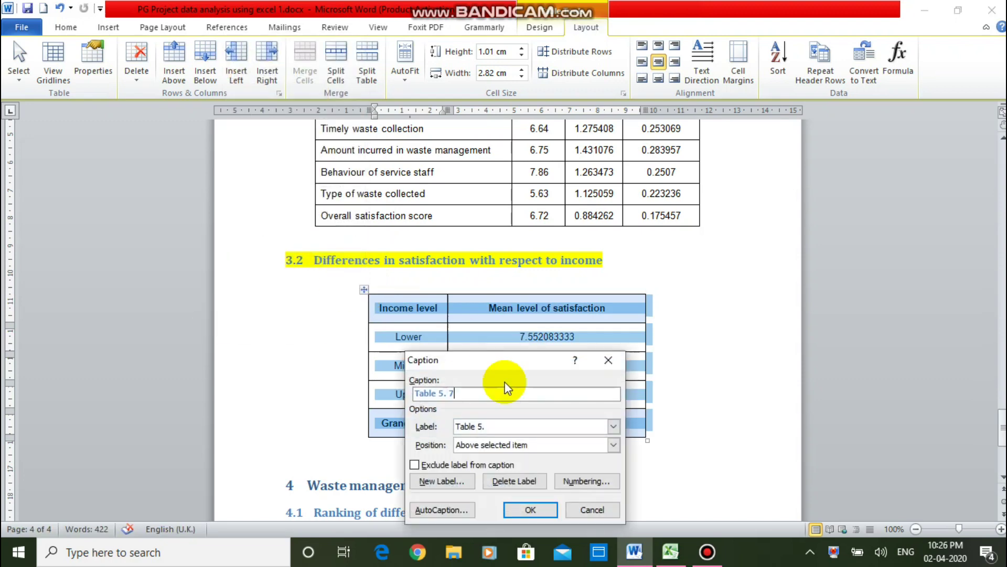
pyautogui.write(': Mean level of satisfaction')
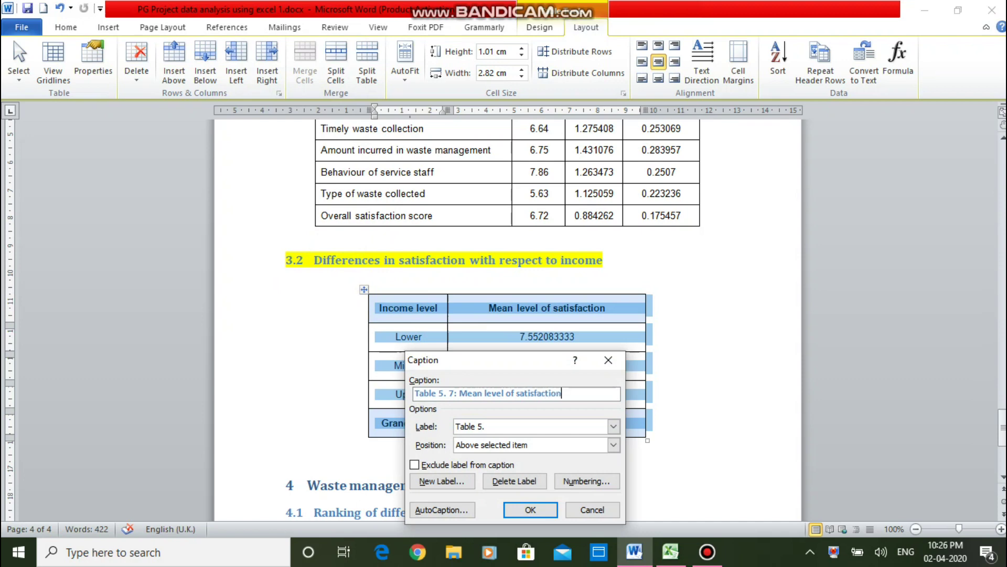
# Switch to the Form responses 1 sheet in Excel and examine the overall satisfaction scores and their formulas in column V.
pyautogui.hotkey('alt', 'Tab')
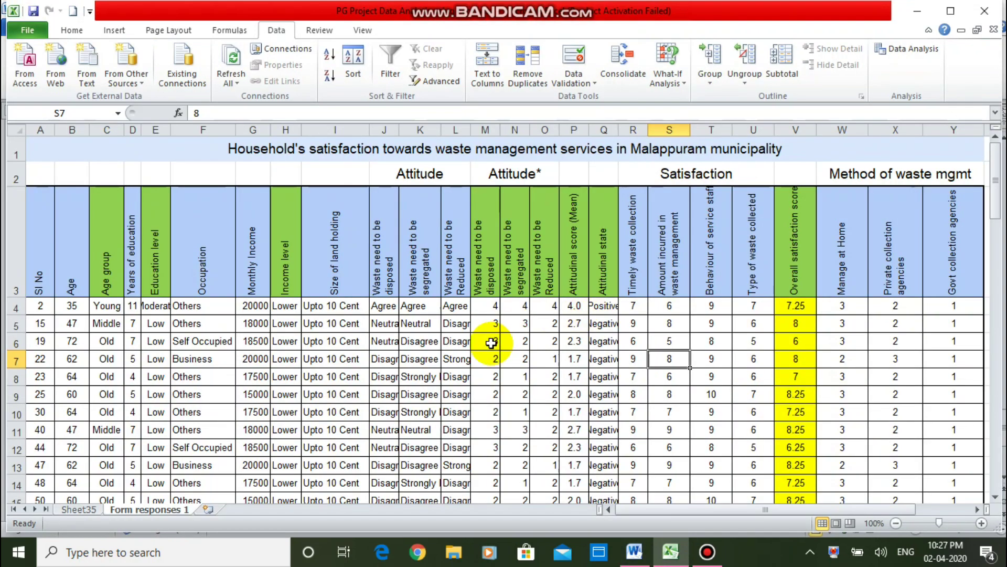
pyautogui.click(788, 309)
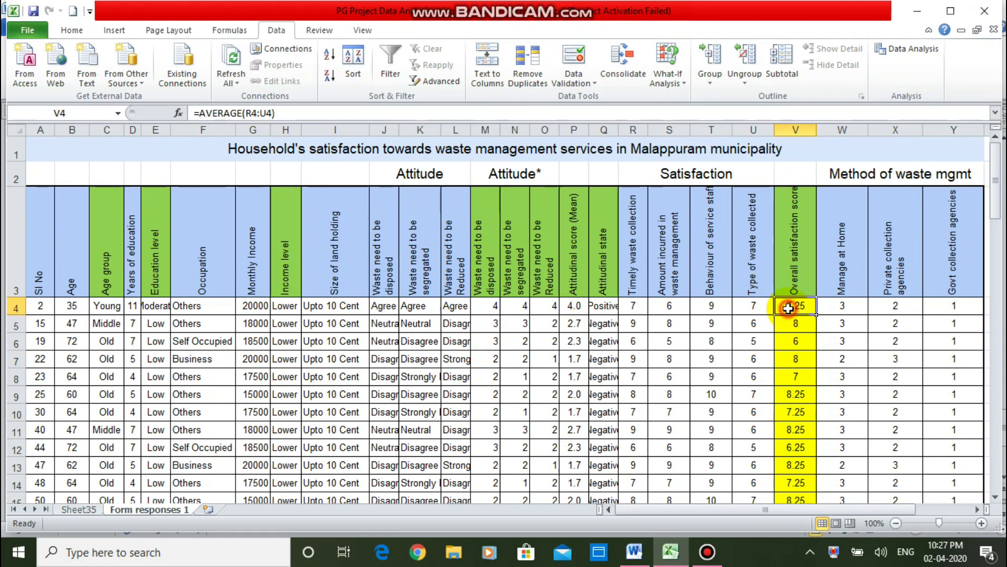
pyautogui.press('Down')
pyautogui.press('Down')
pyautogui.press('Down')
pyautogui.press('Down')
pyautogui.press('Down')
pyautogui.press('Down')
pyautogui.press('Down')
pyautogui.press('Down')
pyautogui.press('Down')
pyautogui.press('Down')
pyautogui.press('Down')
pyautogui.press('Down')
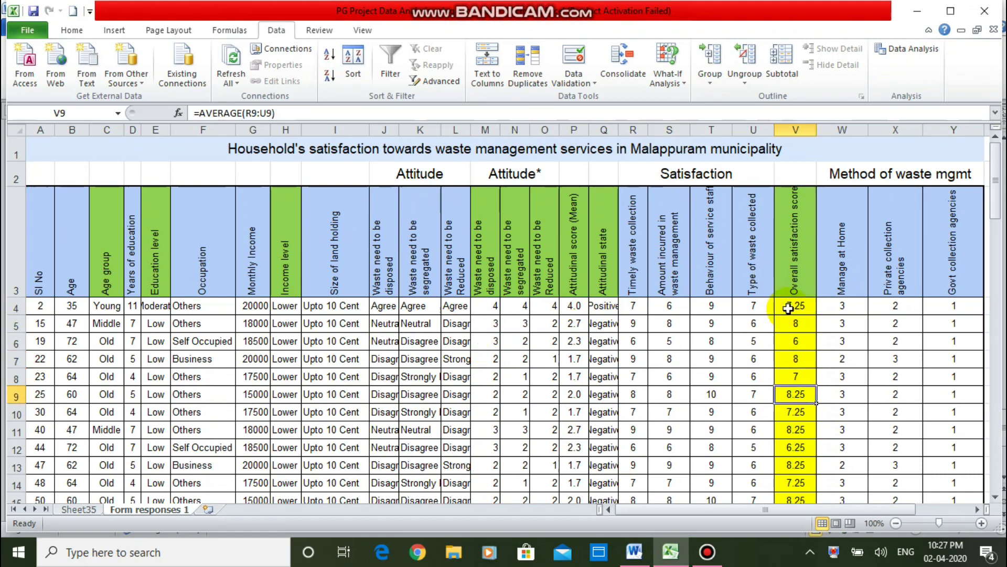
# Add filters to the header row of the Form responses 1 sheet and sort the data by income level from A to Z.
pyautogui.click(287, 284)
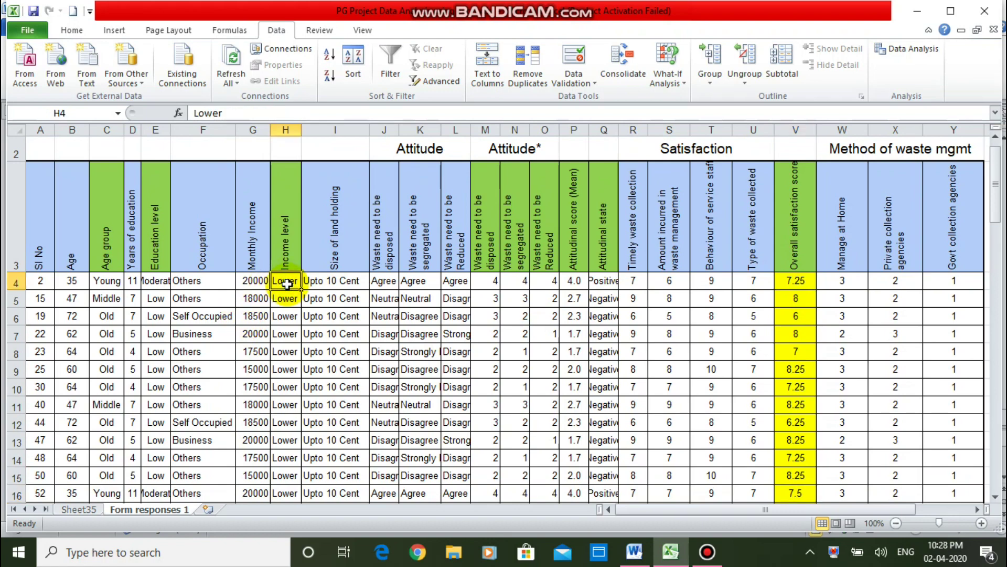
pyautogui.click(15, 210)
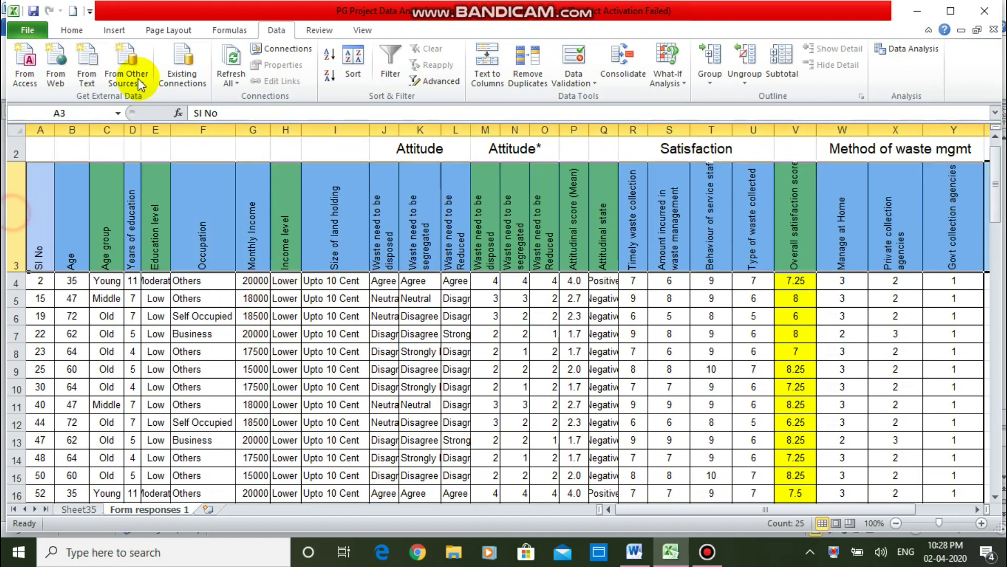
pyautogui.click(388, 58)
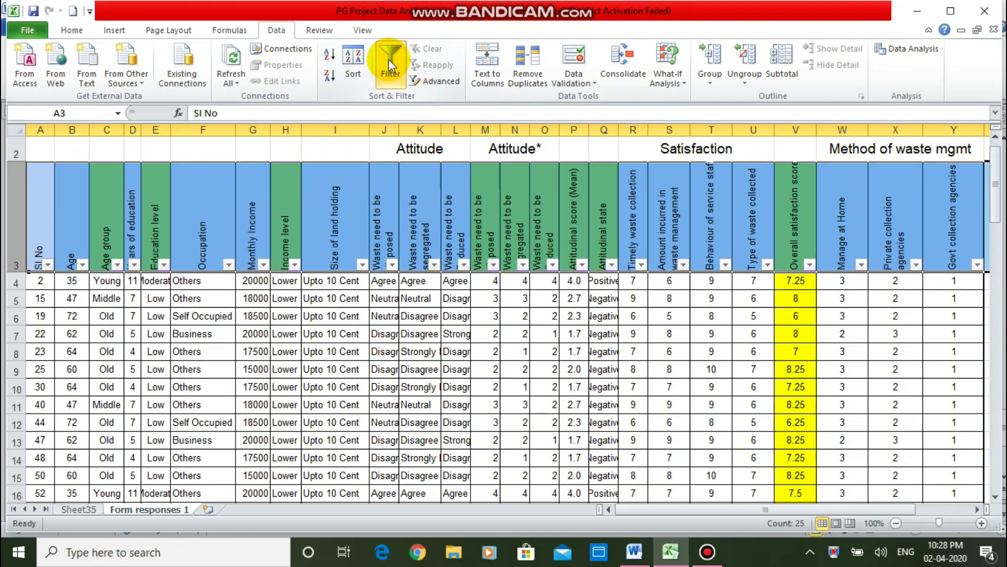
pyautogui.click(295, 265)
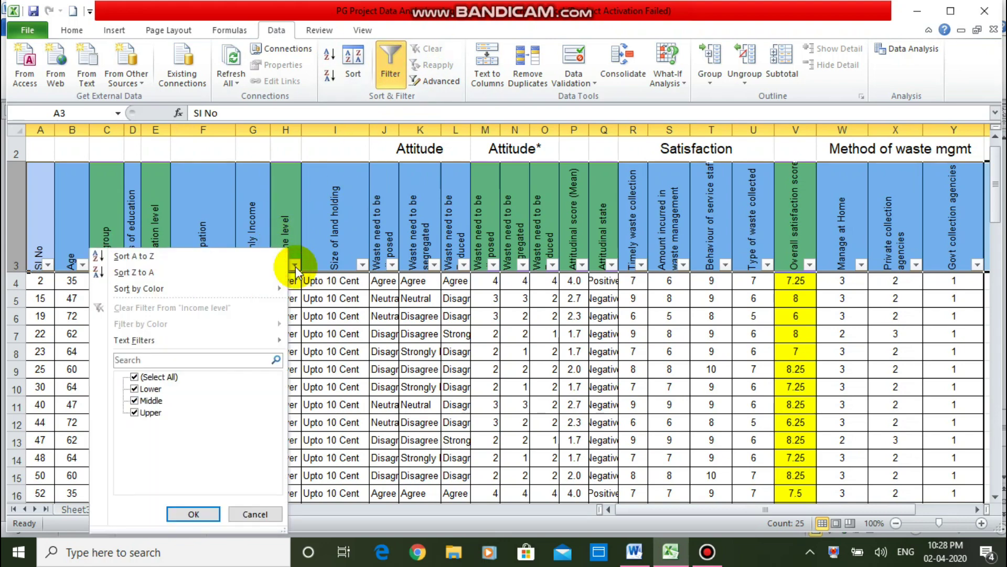
pyautogui.click(209, 256)
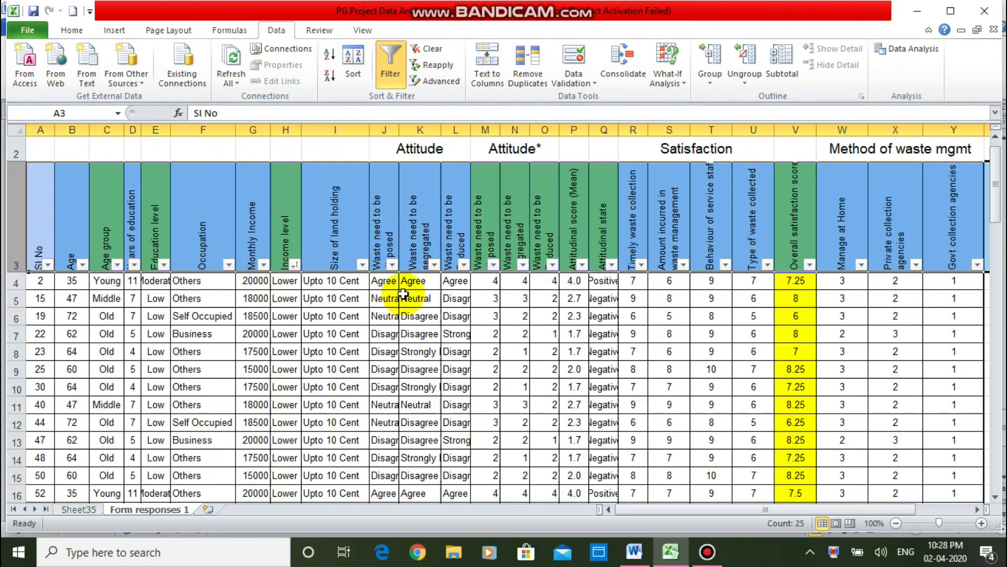
# Copy the overall satisfaction scores of the Lower income households, cells V4 to V27.
pyautogui.click(796, 279)
pyautogui.press('Up')
pyautogui.press('Up')
pyautogui.scroll(1, 796, 279)
pyautogui.press('Down')
pyautogui.press('Down')
pyautogui.hotkey('shift', 'Down')
pyautogui.hotkey('shift', 'Down')
pyautogui.hotkey('shift', 'Down')
pyautogui.hotkey('shift', 'Down')
pyautogui.hotkey('shift', 'Down')
pyautogui.hotkey('shift', 'Down')
pyautogui.hotkey('shift', 'Down')
pyautogui.hotkey('shift', 'Down')
pyautogui.hotkey('shift', 'Down')
pyautogui.hotkey('shift', 'Down')
pyautogui.hotkey('shift', 'Down')
pyautogui.hotkey('shift', 'Down')
pyautogui.hotkey('shift', 'Down')
pyautogui.hotkey('shift', 'Down')
pyautogui.hotkey('shift', 'Down')
pyautogui.hotkey('shift', 'Down')
pyautogui.hotkey('shift', 'Down')
pyautogui.hotkey('shift', 'Down')
pyautogui.hotkey('shift', 'Down')
pyautogui.hotkey('shift', 'Down')
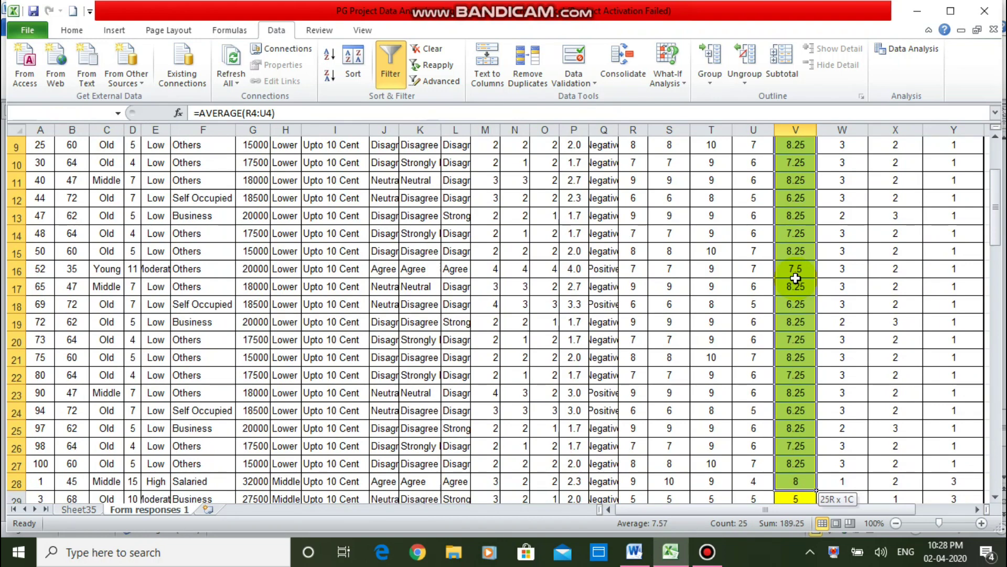
pyautogui.hotkey('shift', 'Down')
pyautogui.hotkey('shift', 'Down')
pyautogui.hotkey('shift', 'Down')
pyautogui.hotkey('shift', 'Up')
pyautogui.hotkey('shift', 'Up')
pyautogui.hotkey('shift', 'Up')
pyautogui.hotkey('shift', 'Up')
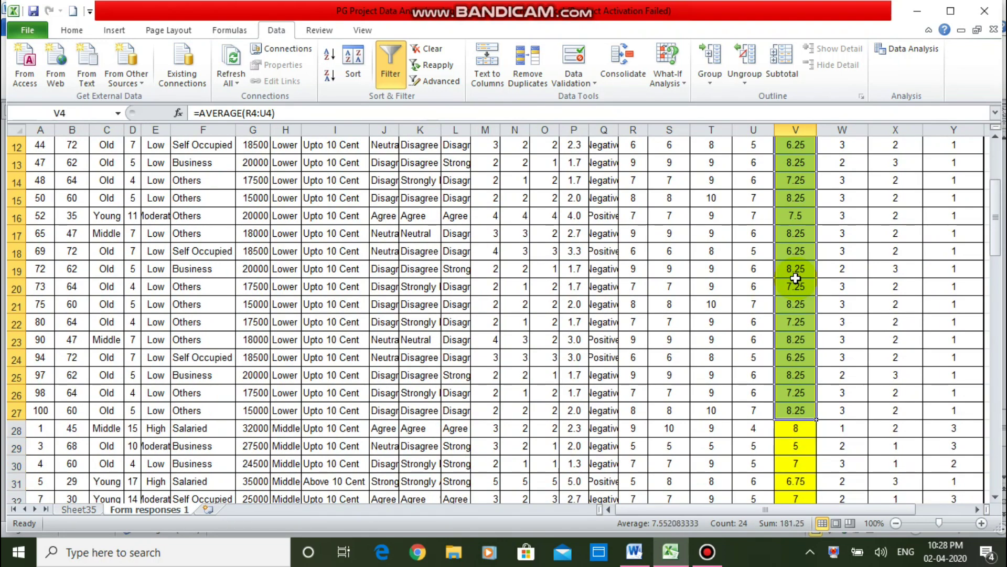
pyautogui.hotkey('ctrl', 'c')
# Paste the copied scores as values from D6 of a new worksheet and head the column "Lower" in D5.
pyautogui.click(217, 508)
pyautogui.click(196, 206)
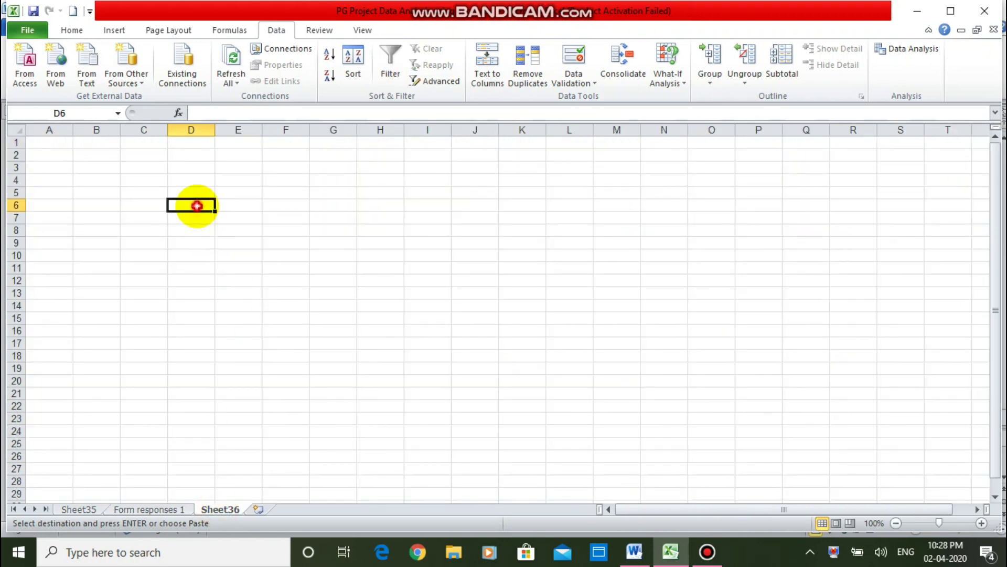
pyautogui.rightClick(196, 205)
pyautogui.click(98, 262)
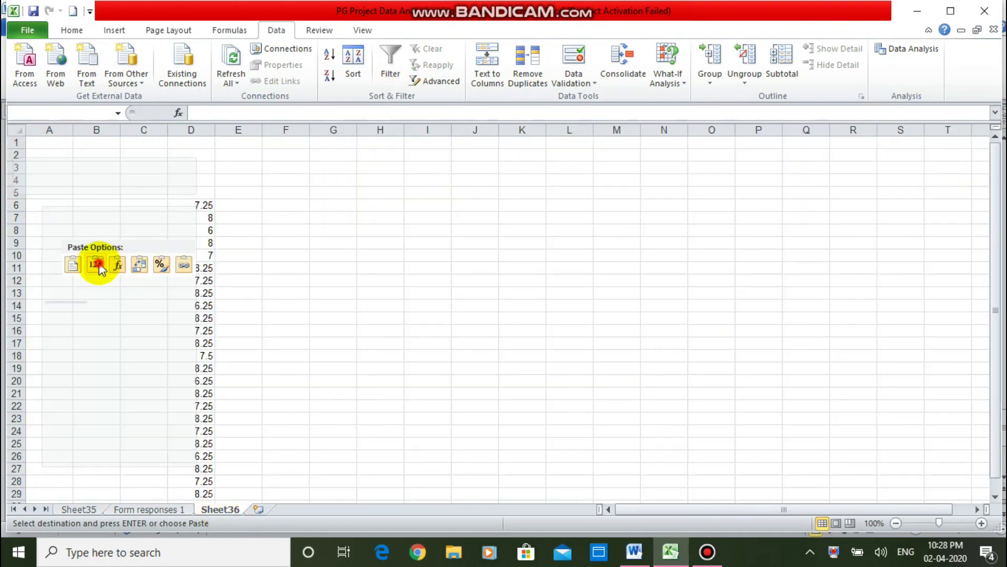
pyautogui.click(199, 192)
pyautogui.write('Lower')
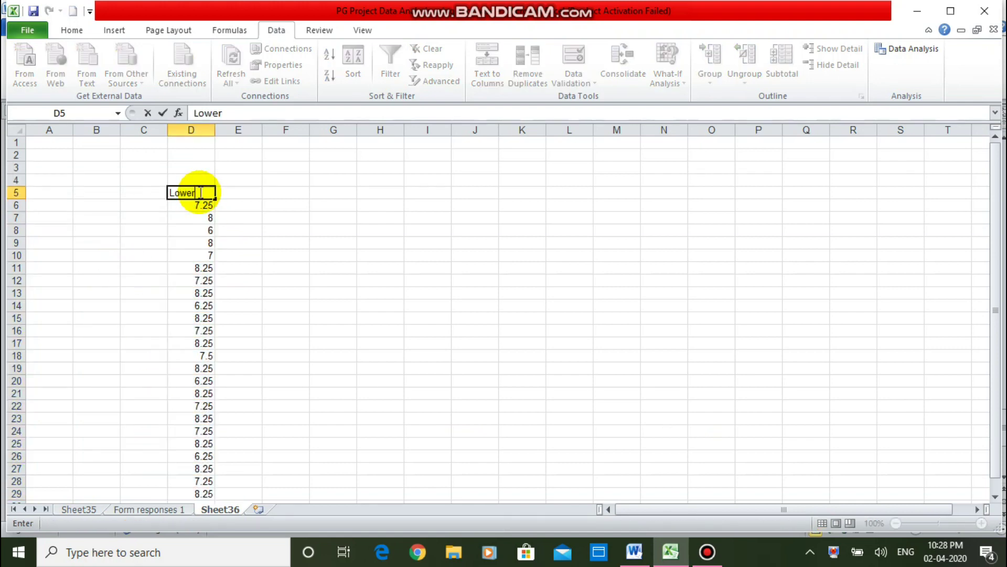
pyautogui.press('Return')
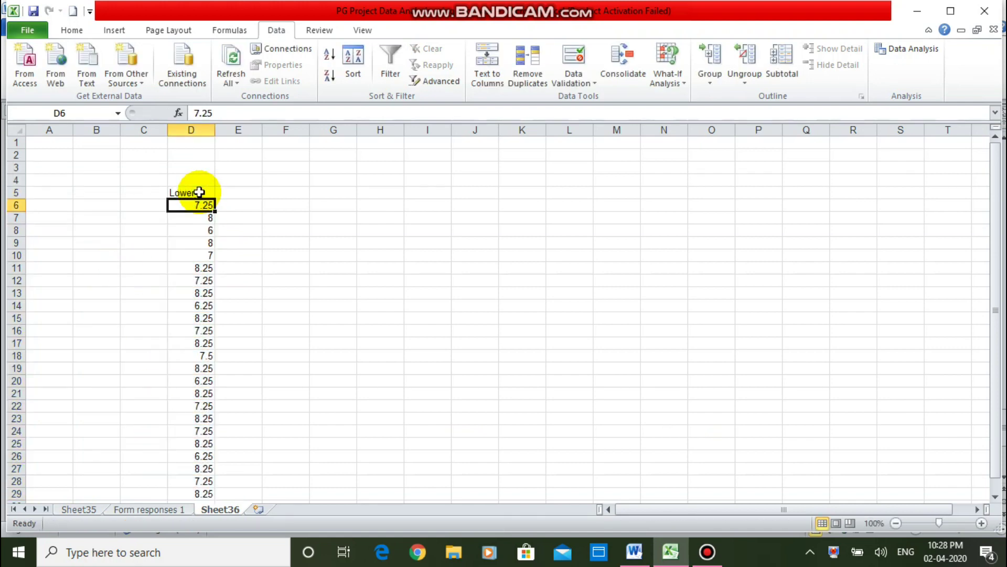
# Copy the overall satisfaction scores of the Middle income households, cells V28 to V87 on the Form responses 1 sheet.
pyautogui.click(154, 508)
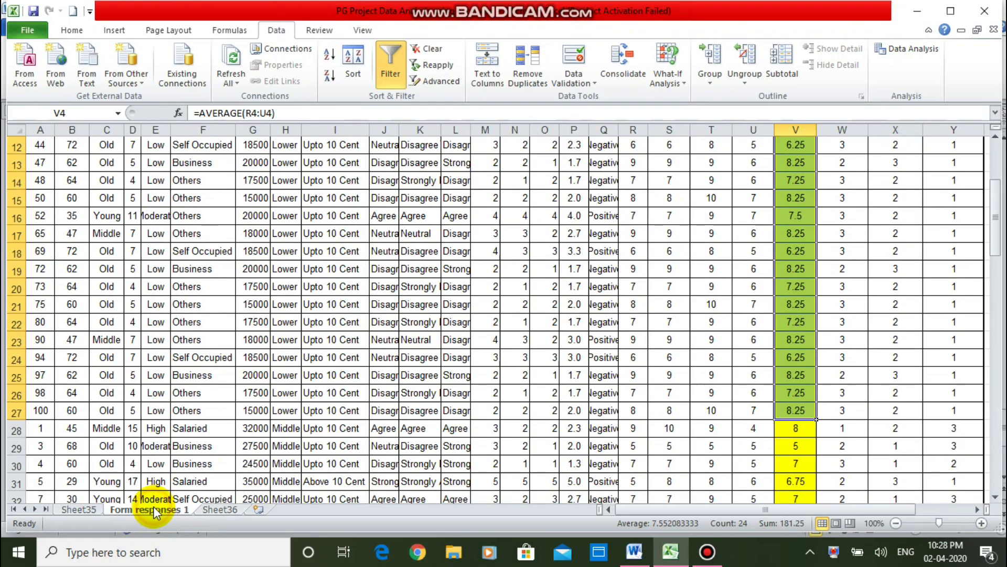
pyautogui.click(797, 430)
pyautogui.moveTo(795, 430)
pyautogui.mouseDown()
pyautogui.moveTo(798, 408)
pyautogui.moveTo(795, 430)
pyautogui.mouseUp()
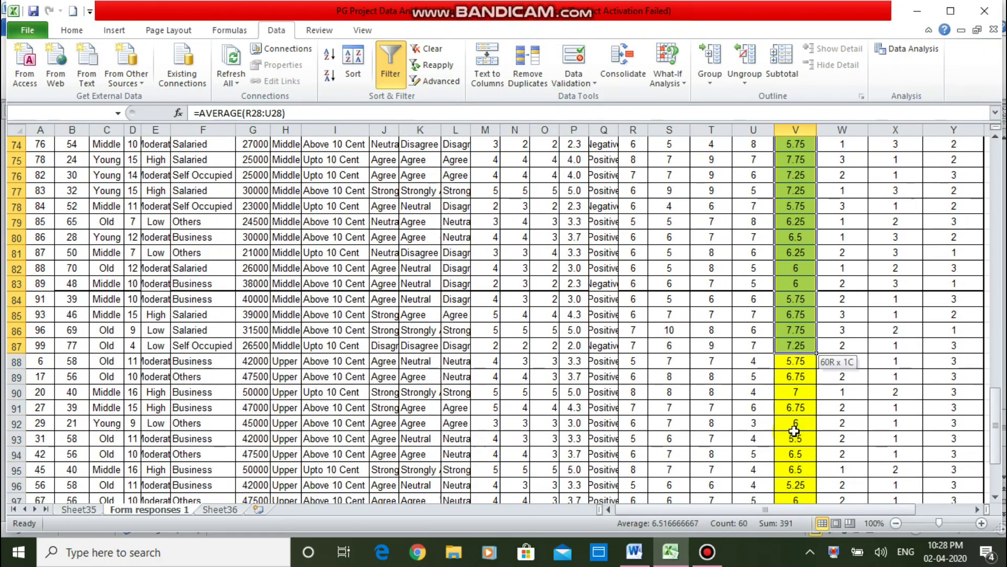
pyautogui.hotkey('ctrl', 'c')
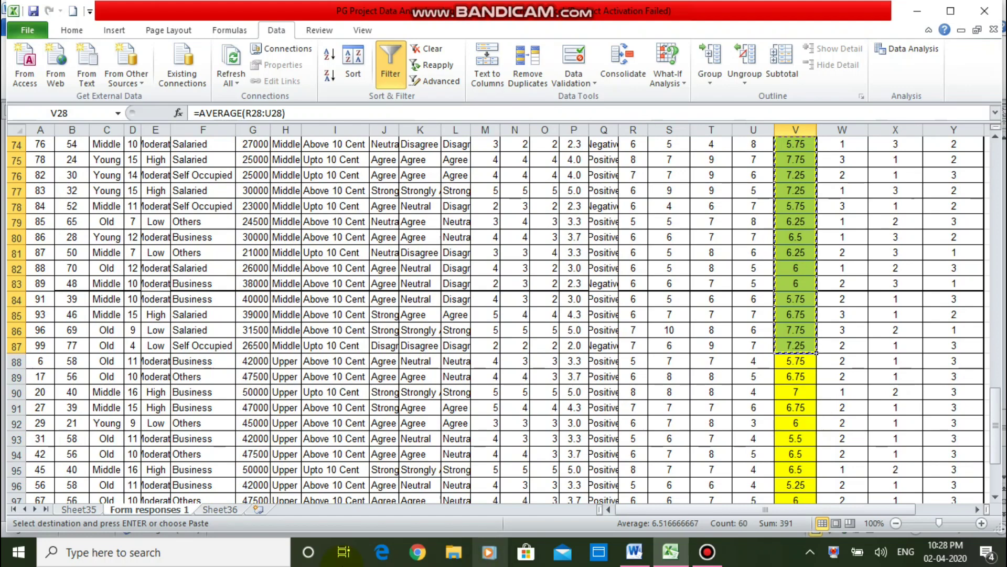
# Paste the Middle income scores as values from E6 of Sheet36 and head the column "Middle" in E5.
pyautogui.click(226, 509)
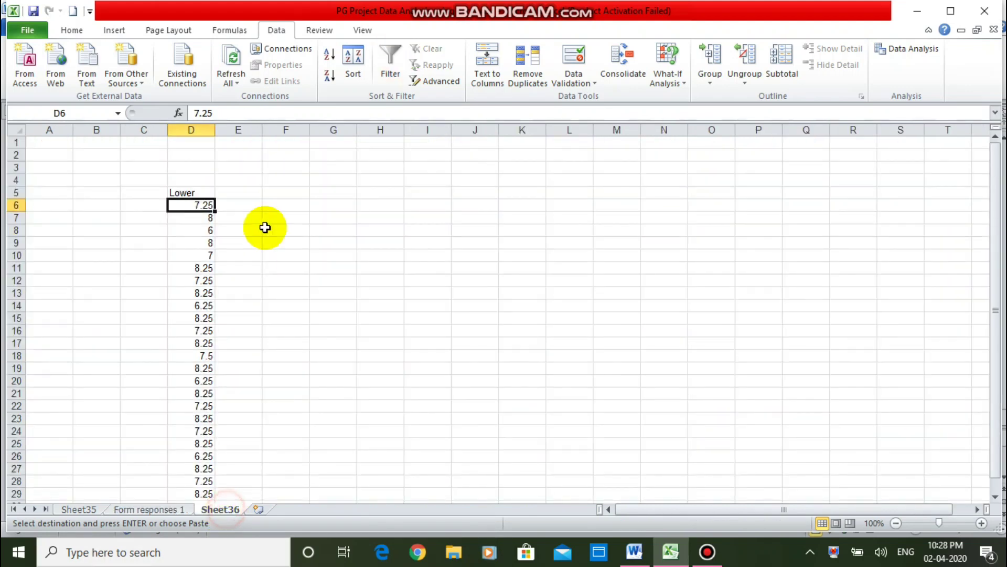
pyautogui.click(242, 208)
pyautogui.rightClick(242, 208)
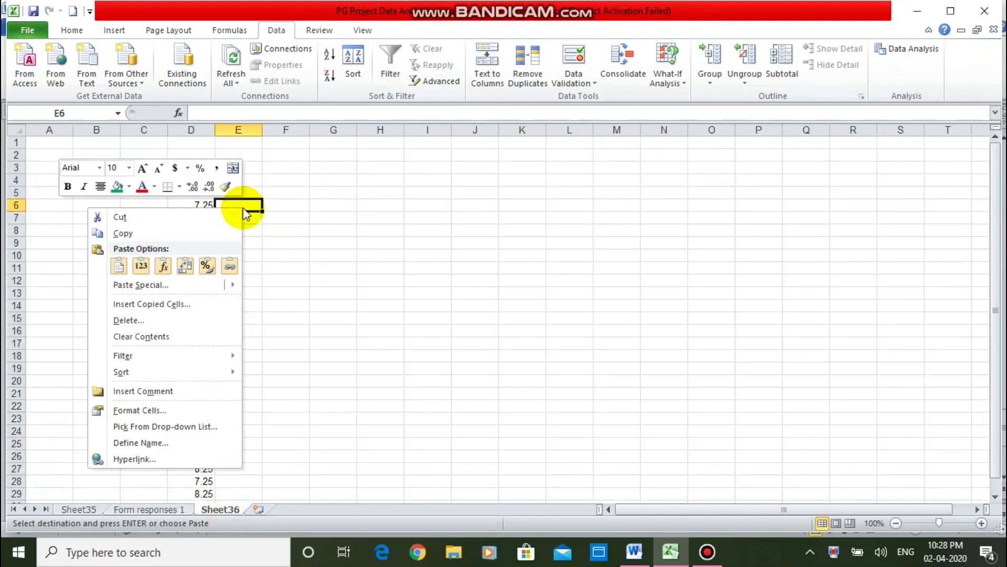
pyautogui.click(139, 269)
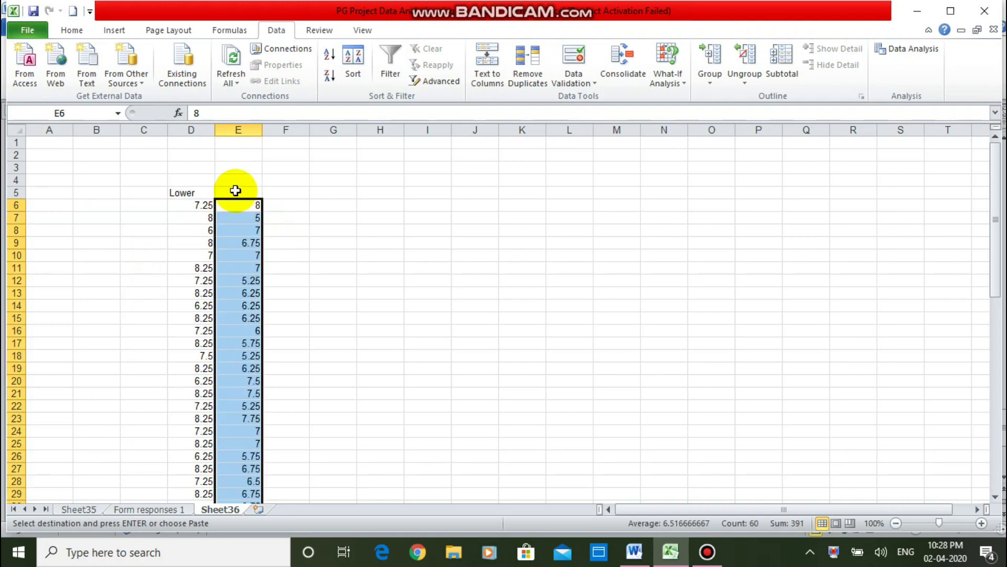
pyautogui.click(235, 190)
pyautogui.write('Middle')
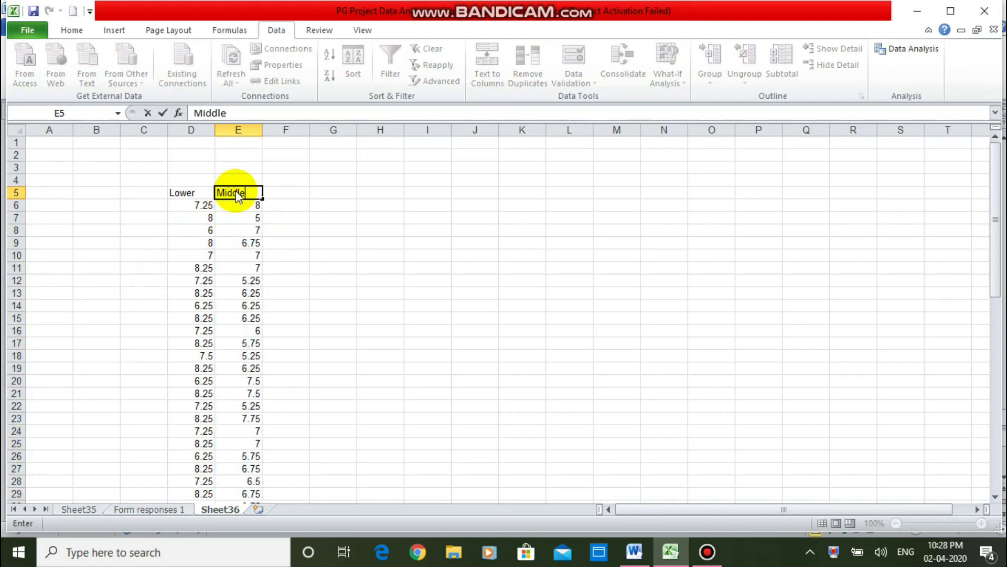
pyautogui.press('Tab')
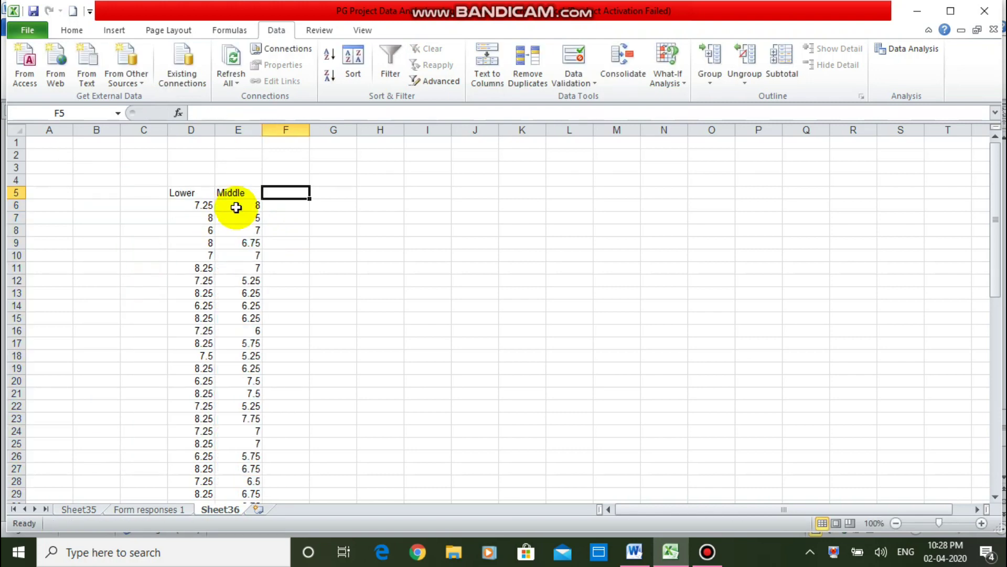
# Copy the overall satisfaction scores of the Upper income households, cells V88 to V103 on the Form responses 1 sheet.
pyautogui.click(153, 505)
pyautogui.moveTo(807, 360); pyautogui.dragTo(808, 361)
pyautogui.hotkey('shift', 'Down')
pyautogui.hotkey('shift', 'Down')
pyautogui.hotkey('shift', 'Down')
pyautogui.hotkey('shift', 'Down')
pyautogui.hotkey('shift', 'Down')
pyautogui.hotkey('shift', 'Down')
pyautogui.hotkey('shift', 'Down')
pyautogui.hotkey('shift', 'Down')
pyautogui.hotkey('shift', 'Down')
pyautogui.hotkey('shift', 'Down')
pyautogui.hotkey('shift', 'Down')
pyautogui.hotkey('shift', 'Down')
pyautogui.hotkey('shift', 'Down')
pyautogui.hotkey('shift', 'Down')
pyautogui.hotkey('shift', 'Down')
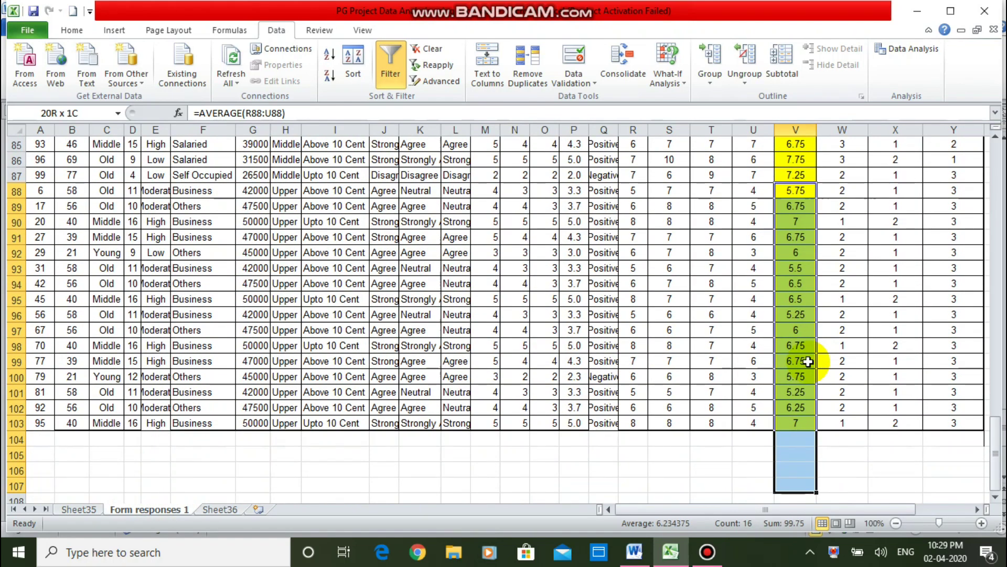
pyautogui.hotkey('shift', 'Up')
pyautogui.hotkey('ctrl', 'c')
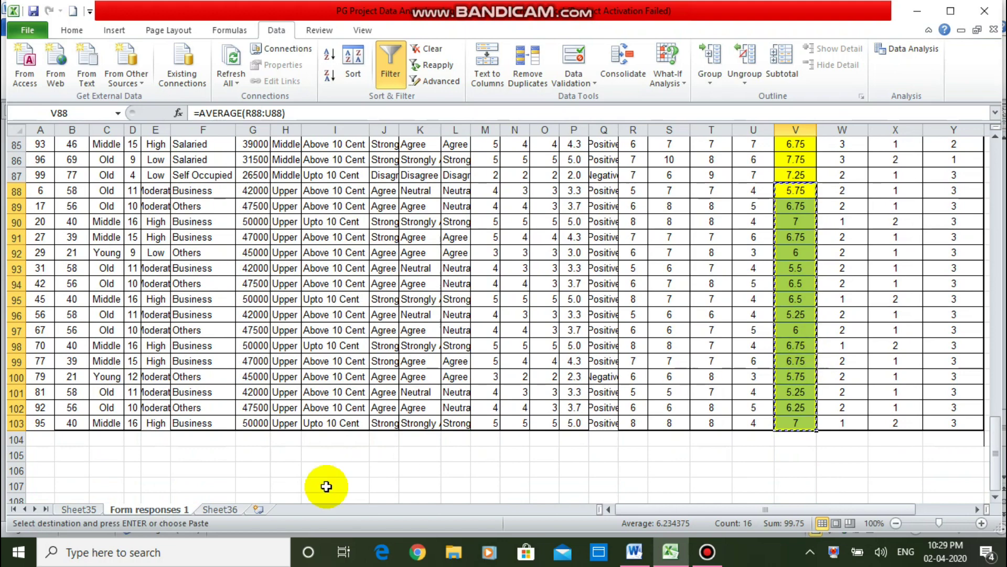
# Paste the Upper income scores as values from F6 of Sheet36 and head the column "Upper" in F5.
pyautogui.click(220, 510)
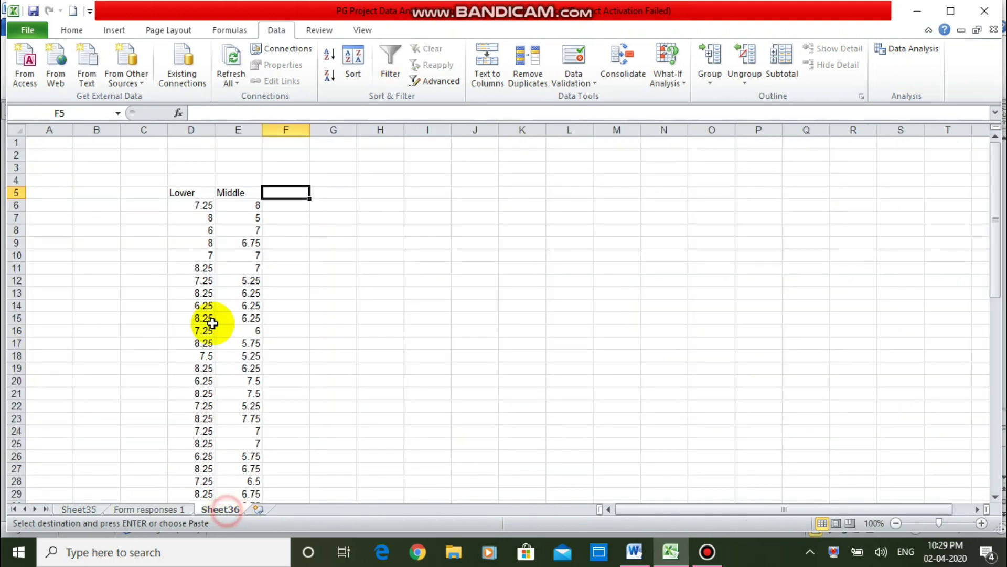
pyautogui.rightClick(273, 206)
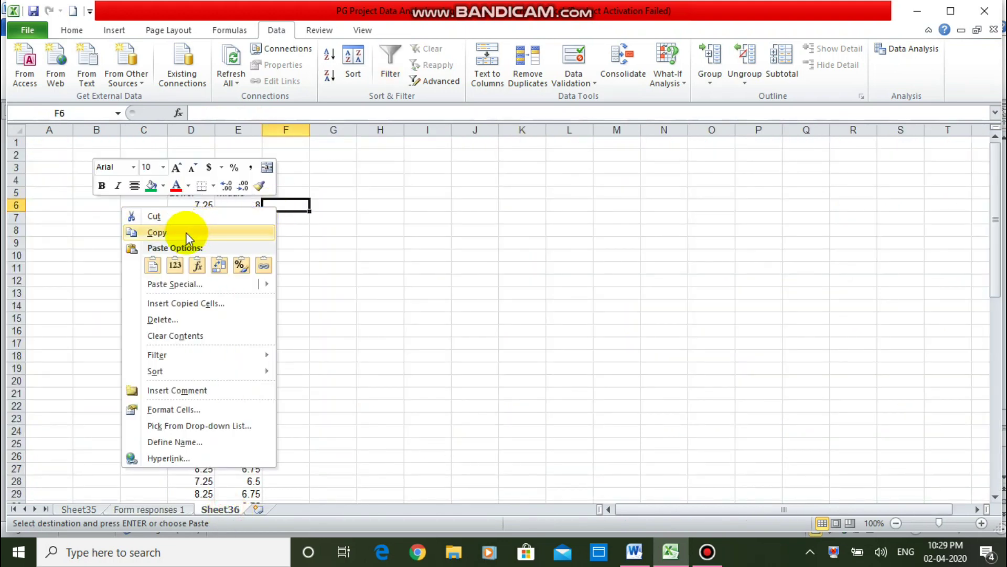
pyautogui.click(175, 265)
pyautogui.click(289, 194)
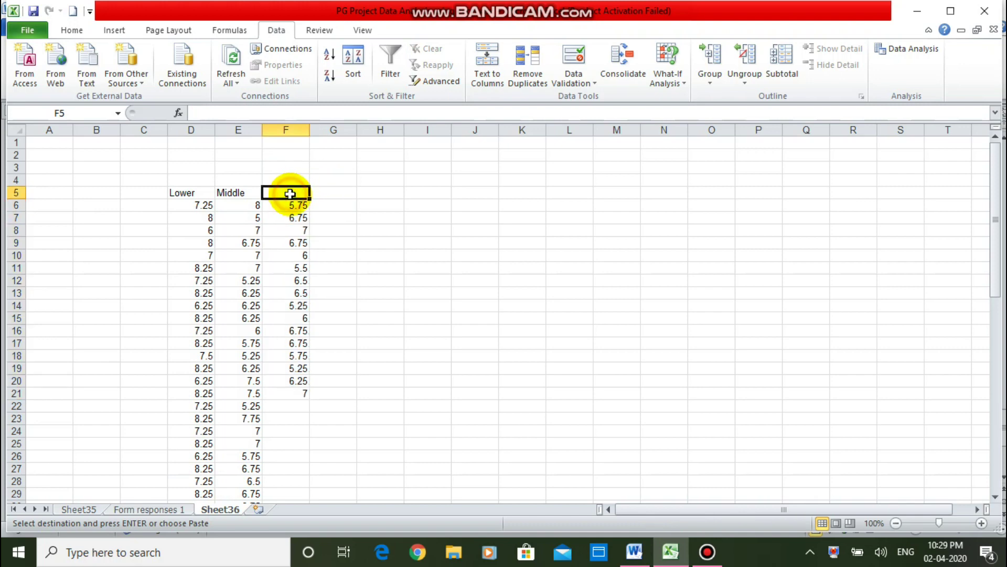
pyautogui.write('Upper')
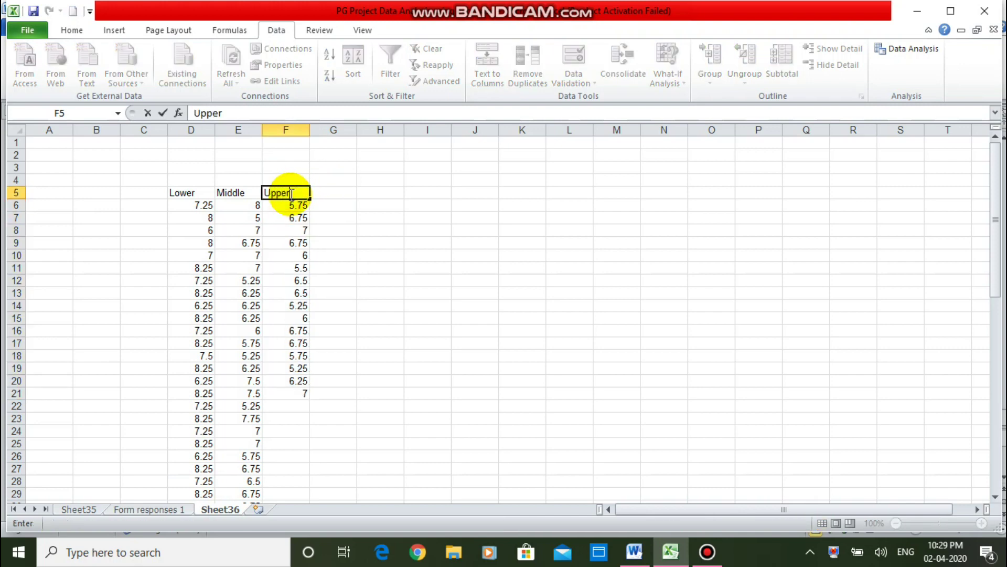
pyautogui.press('Return')
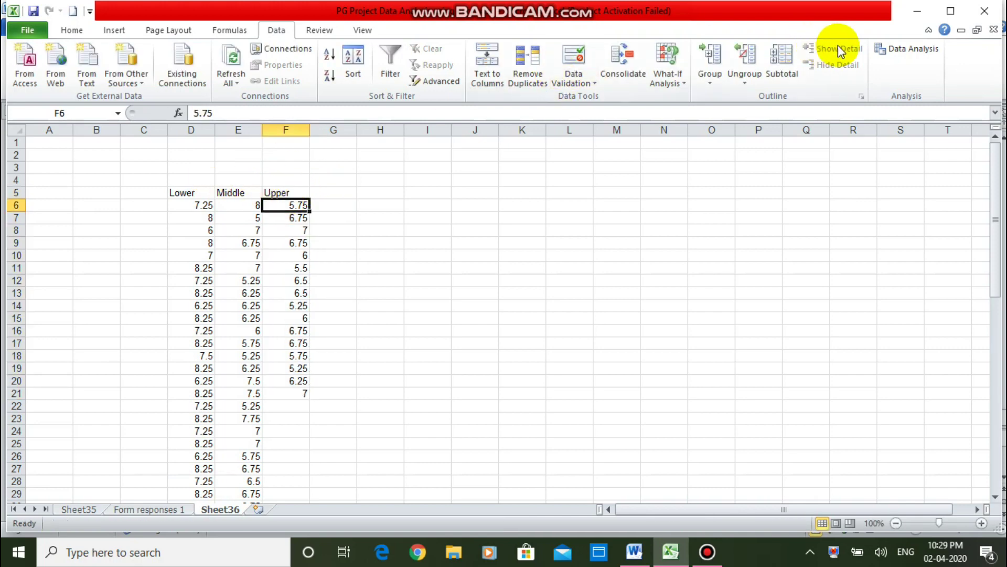
# Run a single-factor Anova on D5:F65, grouped by columns with labels in the first row, alpha 0.05 and output to a new worksheet.
pyautogui.click(912, 49)
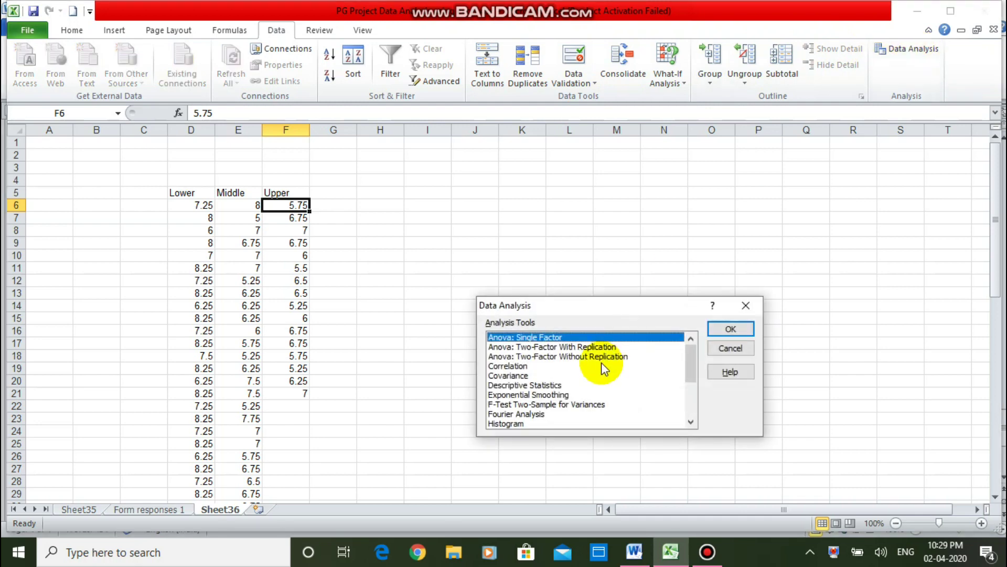
pyautogui.click(730, 329)
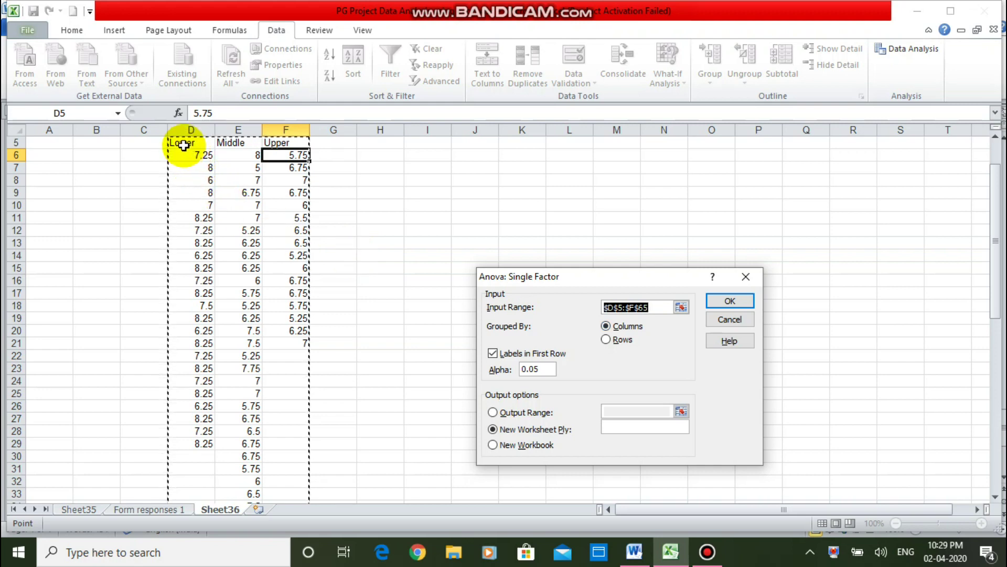
pyautogui.moveTo(183, 143); pyautogui.dragTo(263, 466)
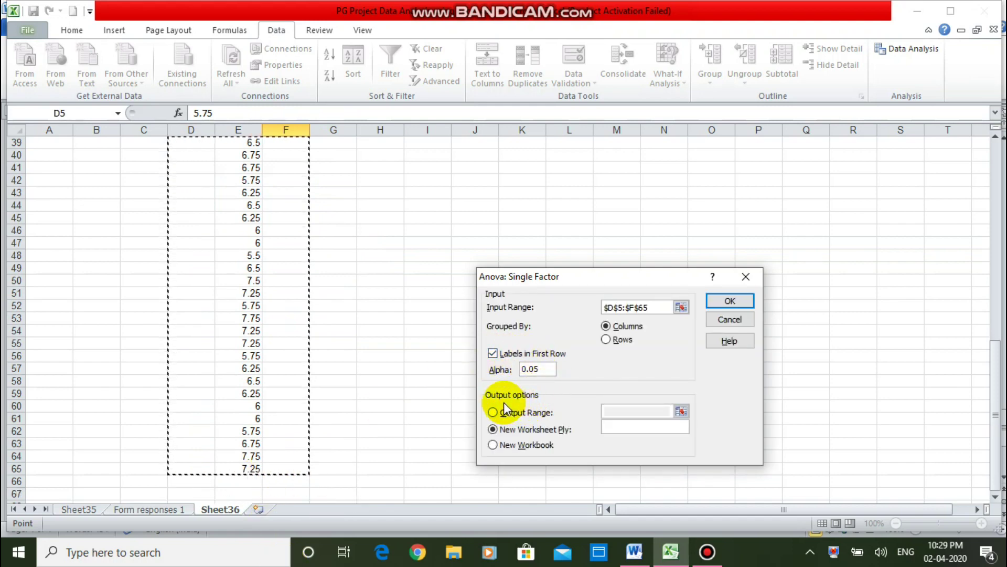
pyautogui.click(730, 301)
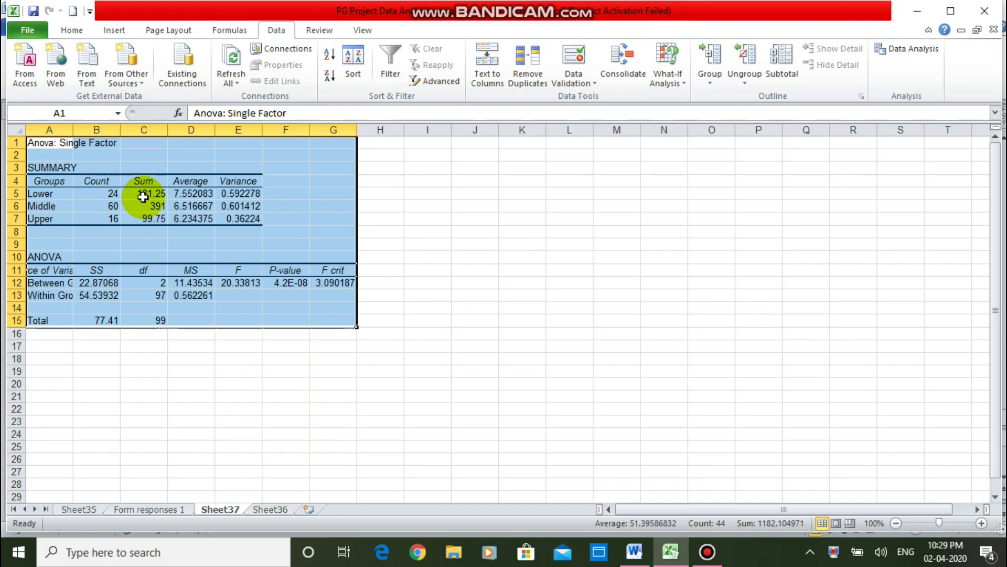
# Copy the Anova summary table A4:E7 into the Word report below the income table and add blank lines after it.
pyautogui.moveTo(46, 181); pyautogui.dragTo(224, 218)
pyautogui.hotkey('ctrl', 'c')
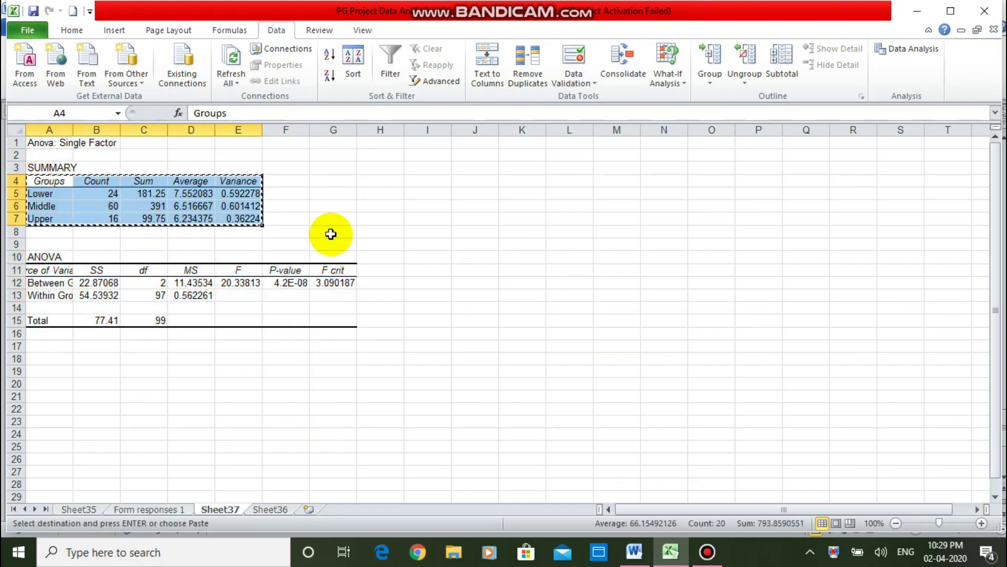
pyautogui.click(635, 552)
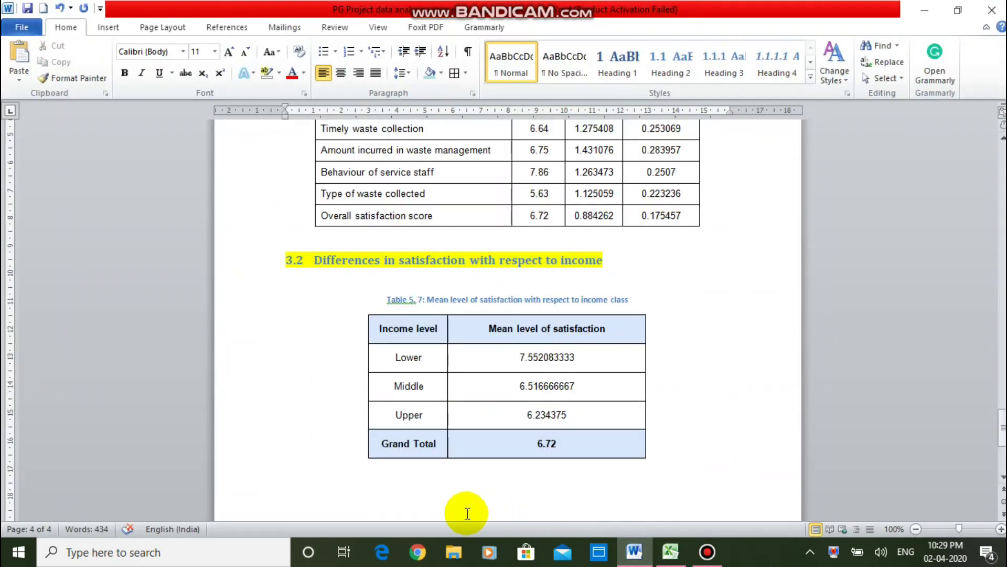
pyautogui.hotkey('ctrl', 'v')
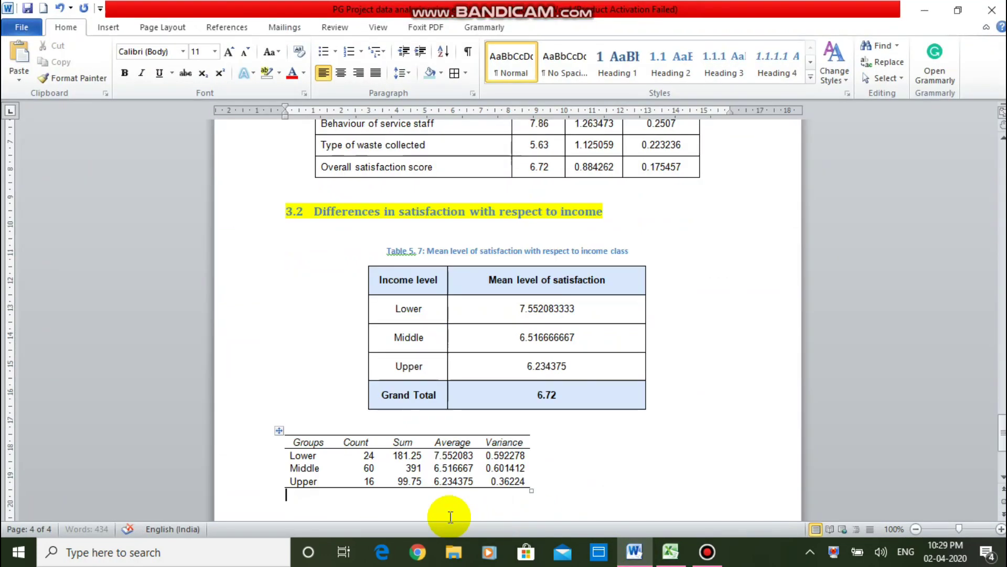
pyautogui.press('Return')
pyautogui.press('Return')
pyautogui.press('Return')
pyautogui.press('Return')
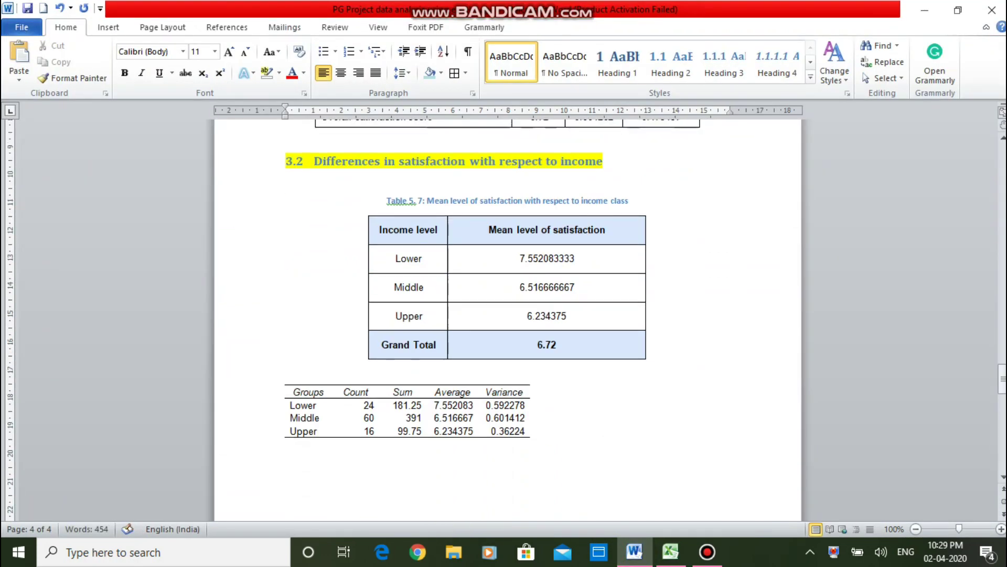
# Copy the ANOVA results A11:G15 from Sheet37 in Excel into the Word report below the group summary table.
pyautogui.click(670, 551)
pyautogui.moveTo(37, 270); pyautogui.dragTo(321, 322)
pyautogui.hotkey('ctrl', 'c')
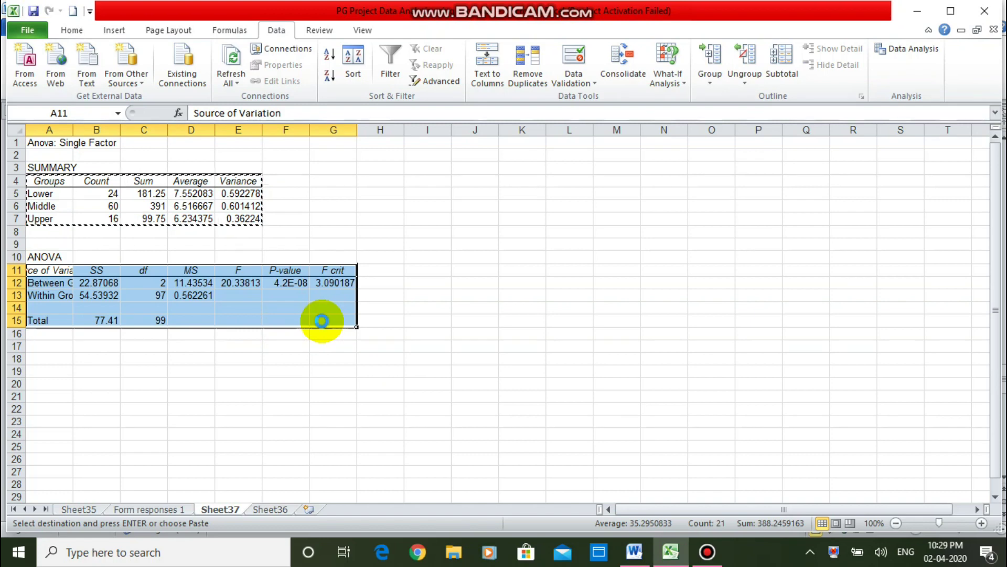
pyautogui.click(634, 552)
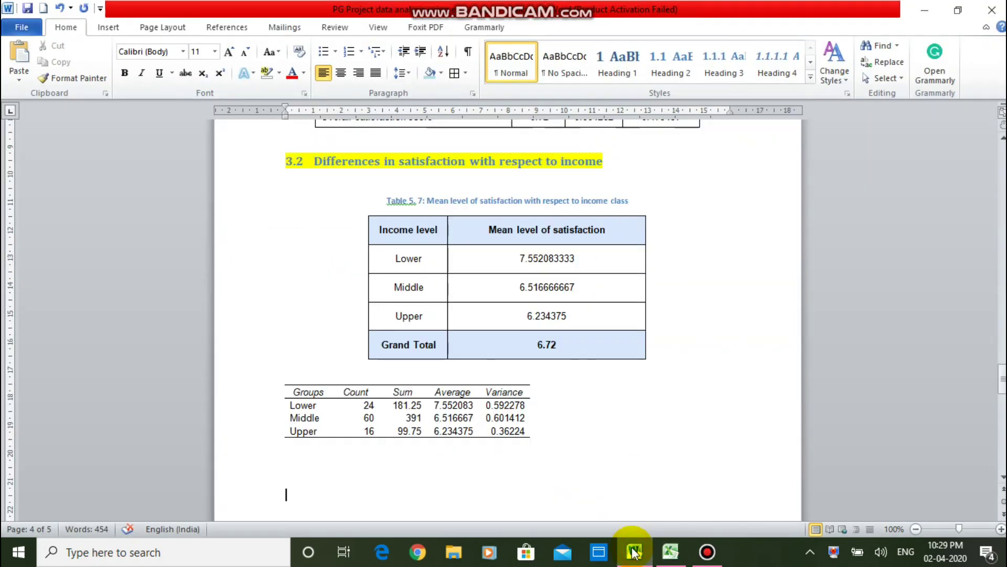
pyautogui.hotkey('ctrl', 'v')
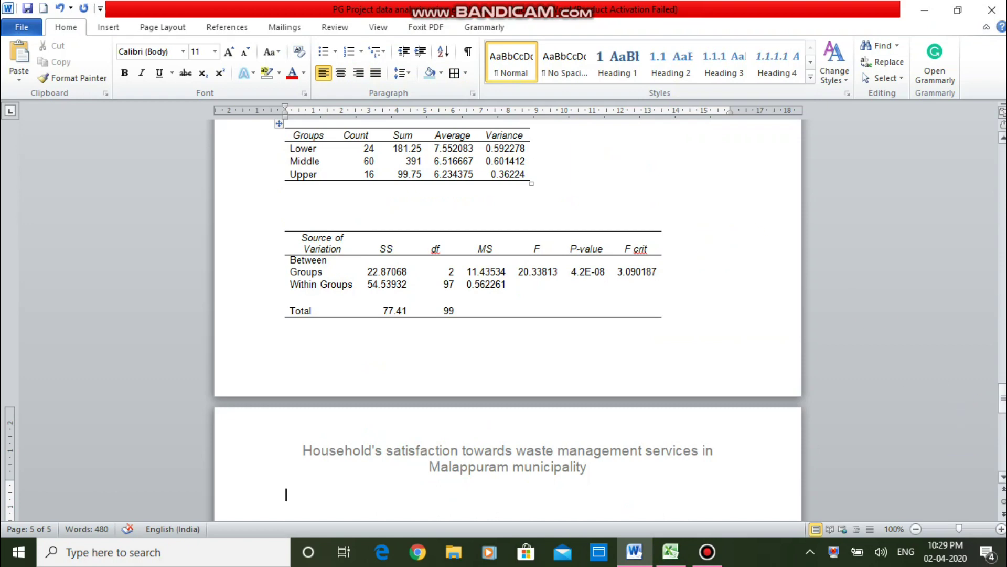
# Give the group summary table full borders, centre its cell contents and the table itself, and enlarge it to rows about 0.97 cm high.
pyautogui.scroll(3, 508, 257)
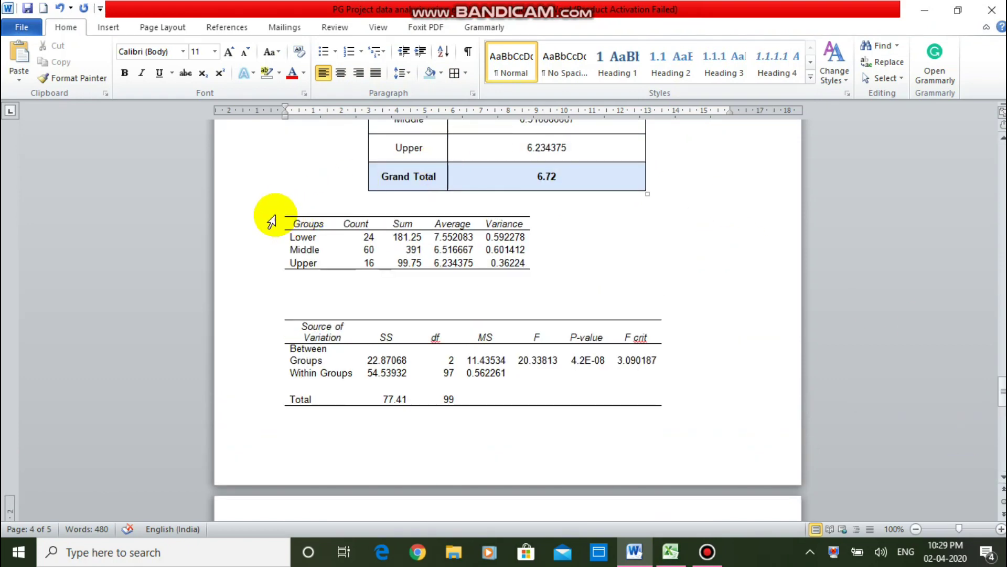
pyautogui.click(279, 213)
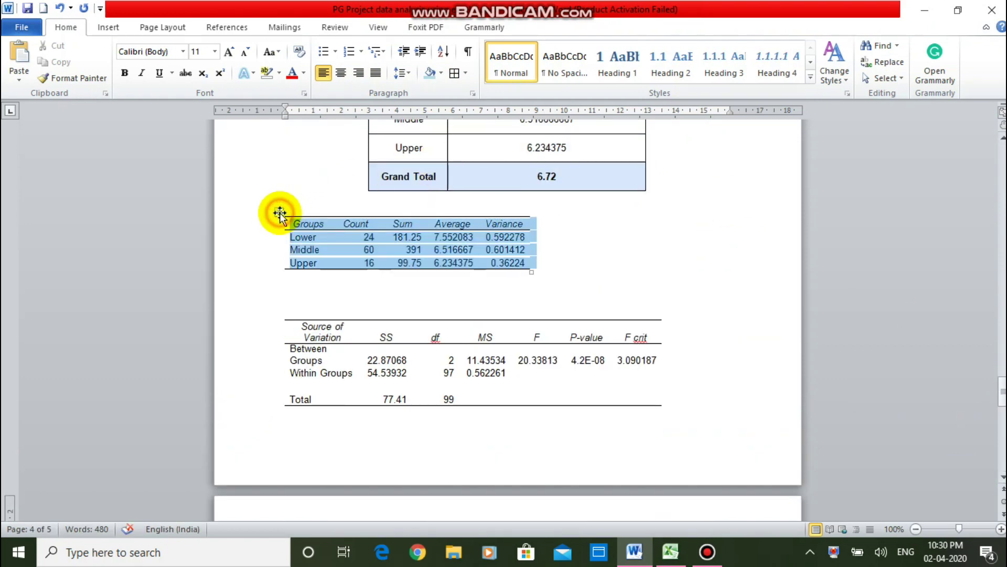
pyautogui.click(455, 75)
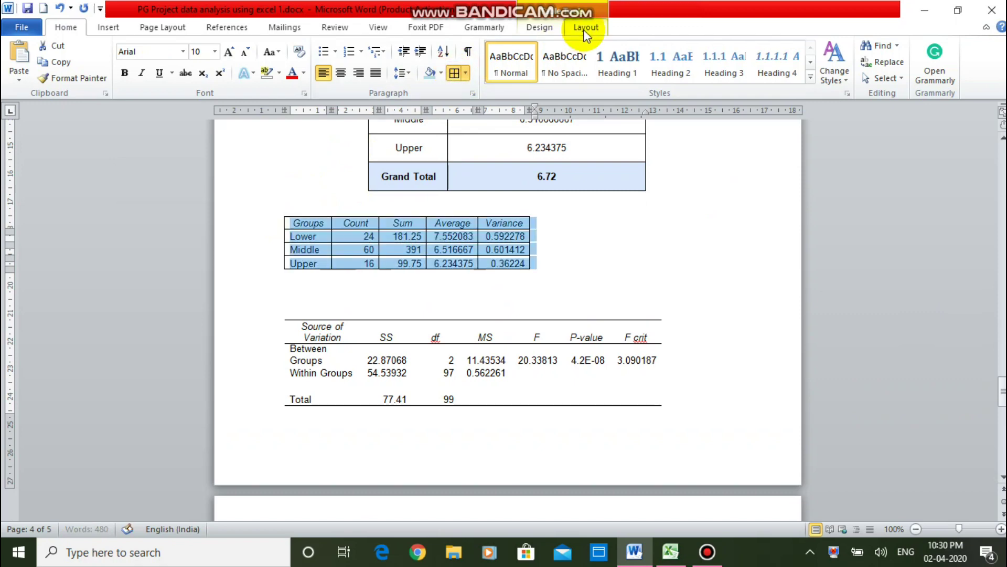
pyautogui.click(584, 28)
pyautogui.click(659, 63)
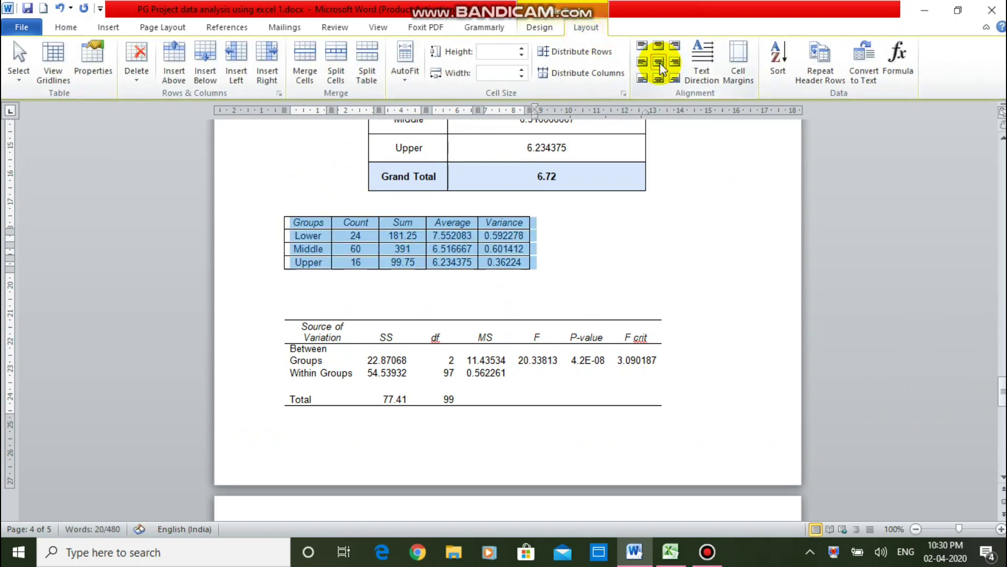
pyautogui.hotkey('ctrl', 'e')
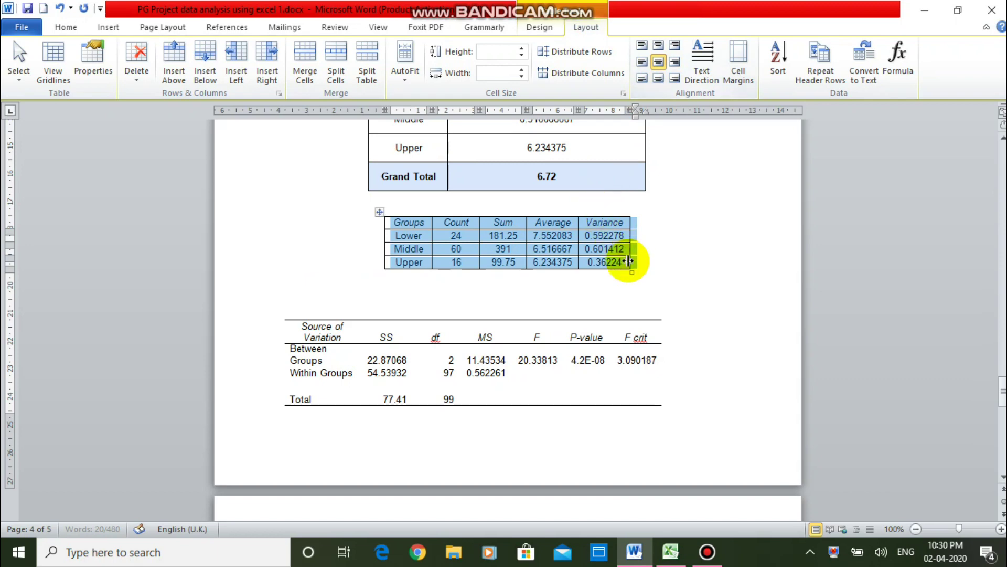
pyautogui.moveTo(634, 271); pyautogui.dragTo(659, 330)
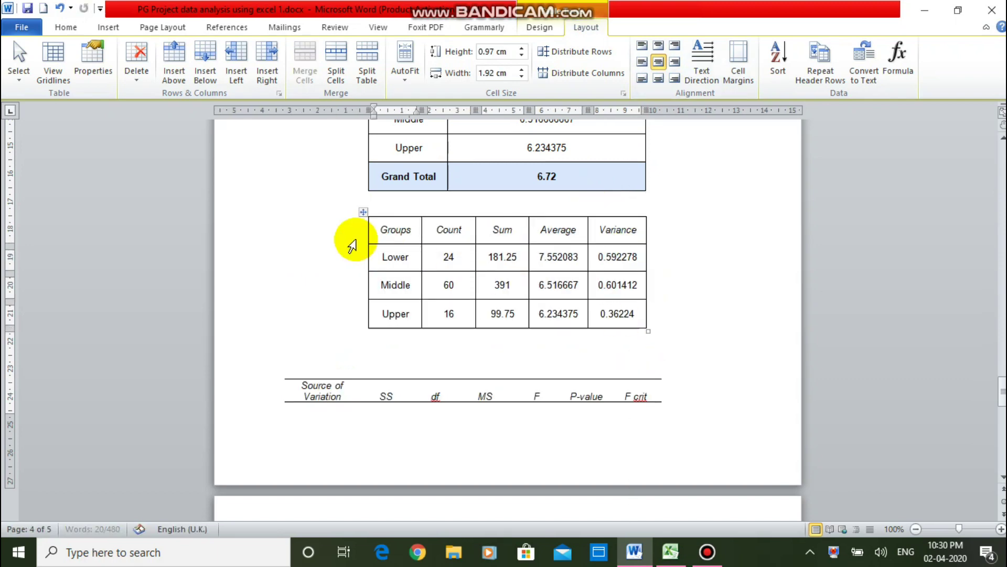
# Insert the caption "Table 5. 8: Summary satatistics" above the group summary table.
pyautogui.click(363, 212)
pyautogui.rightClick(364, 210)
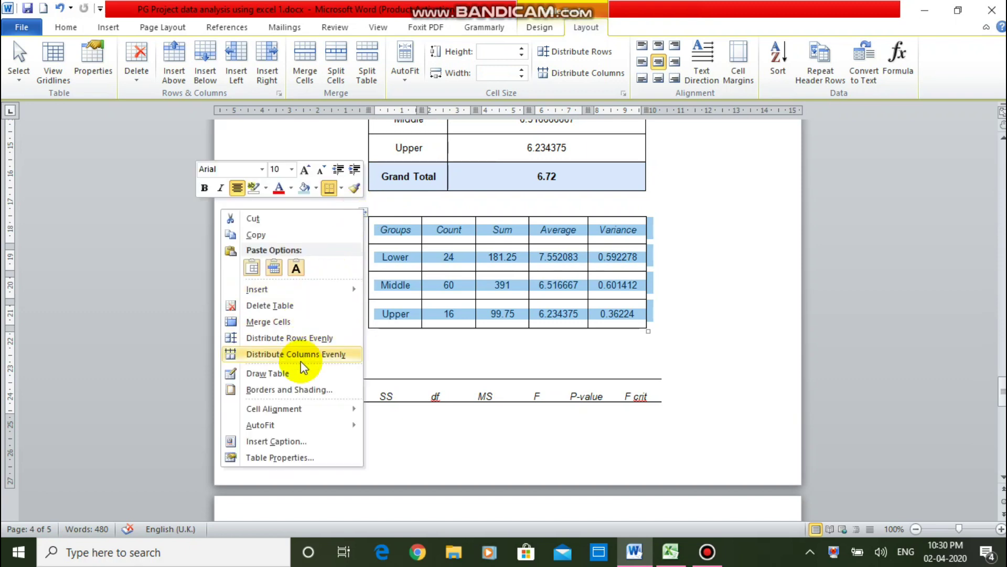
pyautogui.click(292, 442)
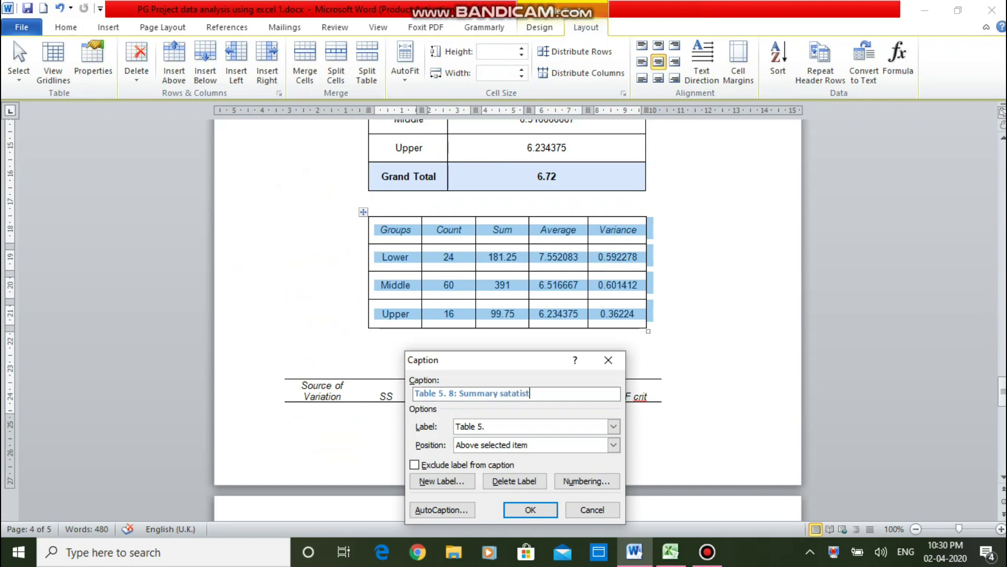
pyautogui.write('cs')
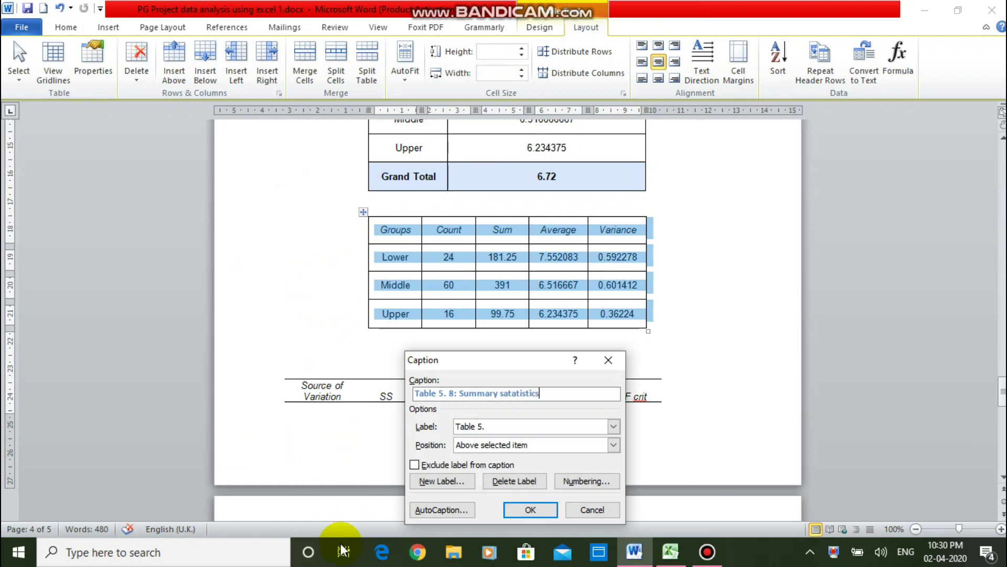
pyautogui.click(518, 510)
# Add space below the group summary table so the ANOVA table starts on the next page.
pyautogui.click(310, 387)
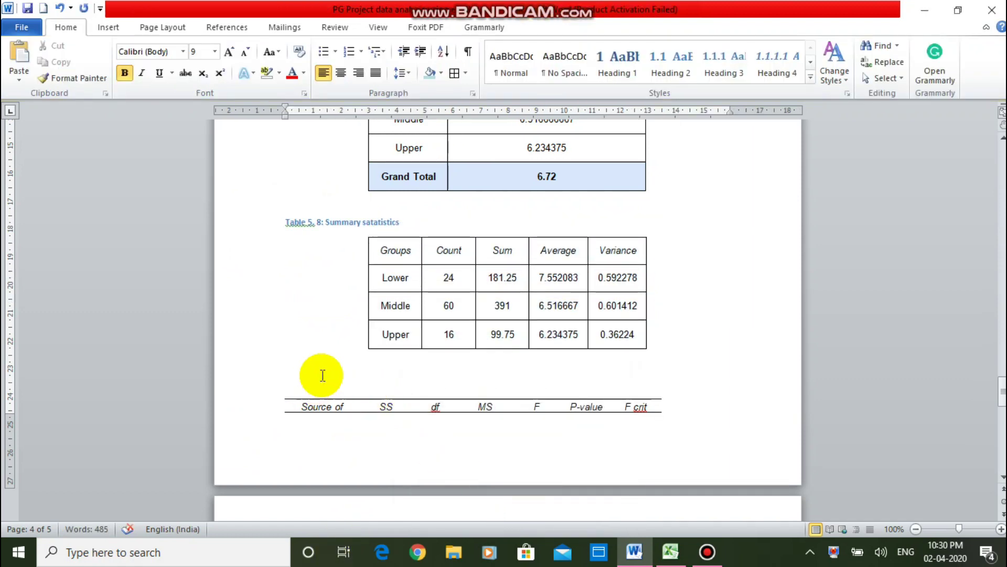
pyautogui.hotkey('ctrl', 'v')
pyautogui.press('Down')
pyautogui.press('Down')
pyautogui.press('Down')
pyautogui.press('Down')
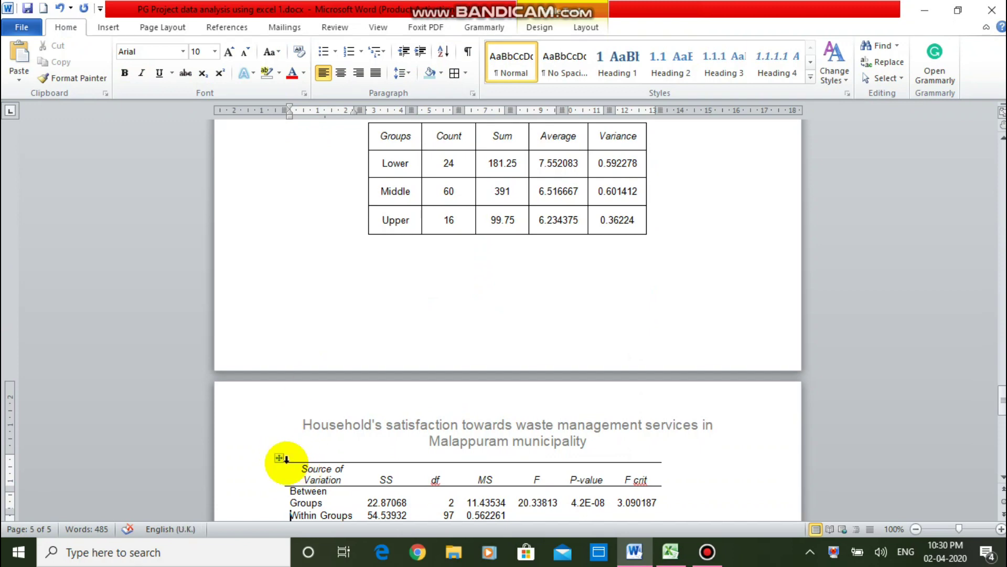
# Give the ANOVA table full borders, centre its cell contents and the table itself, and enlarge it to rows about 0.69 cm high.
pyautogui.click(282, 461)
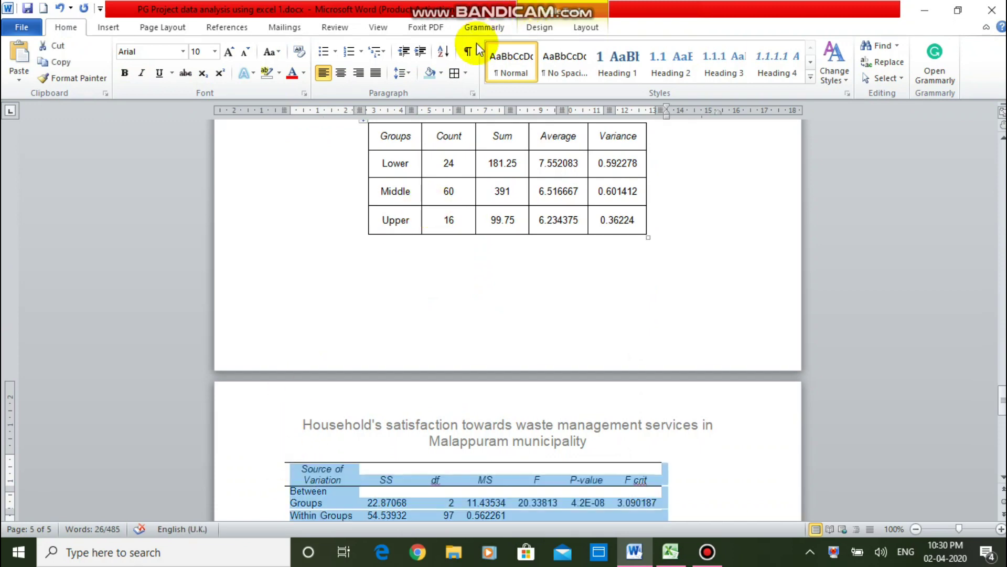
pyautogui.click(453, 74)
pyautogui.click(585, 28)
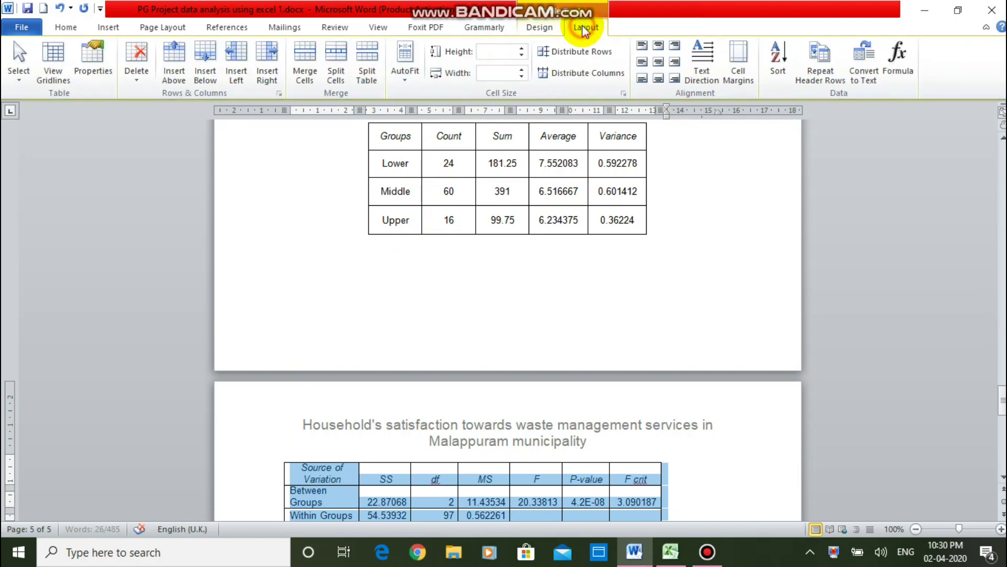
pyautogui.click(660, 63)
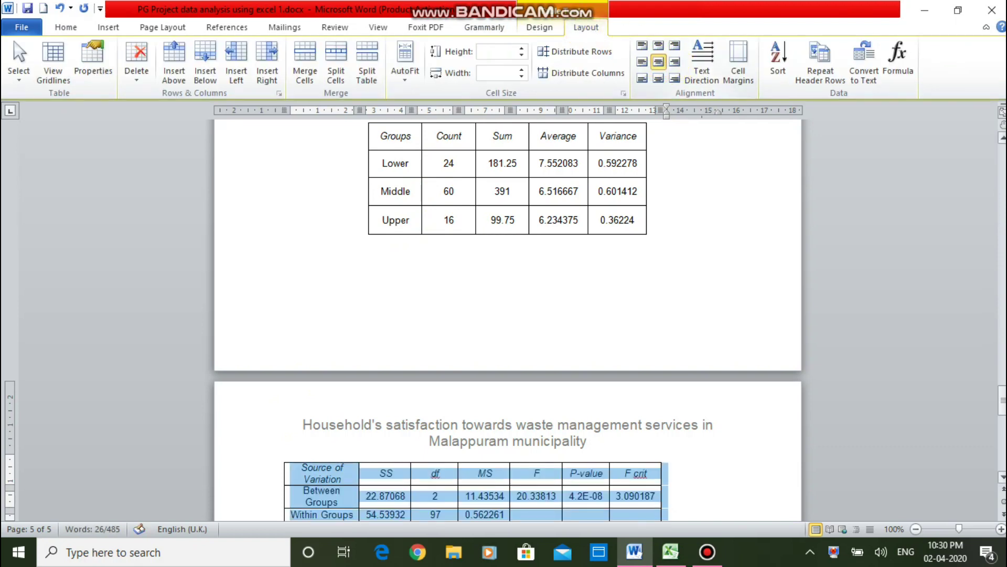
pyautogui.hotkey('ctrl', 'e')
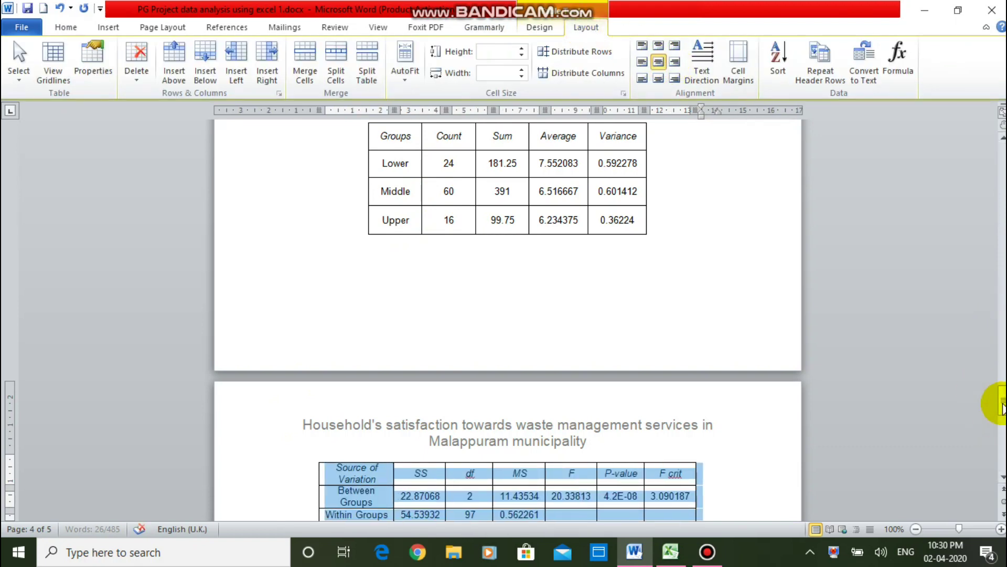
pyautogui.moveTo(1002, 396); pyautogui.dragTo(1002, 424)
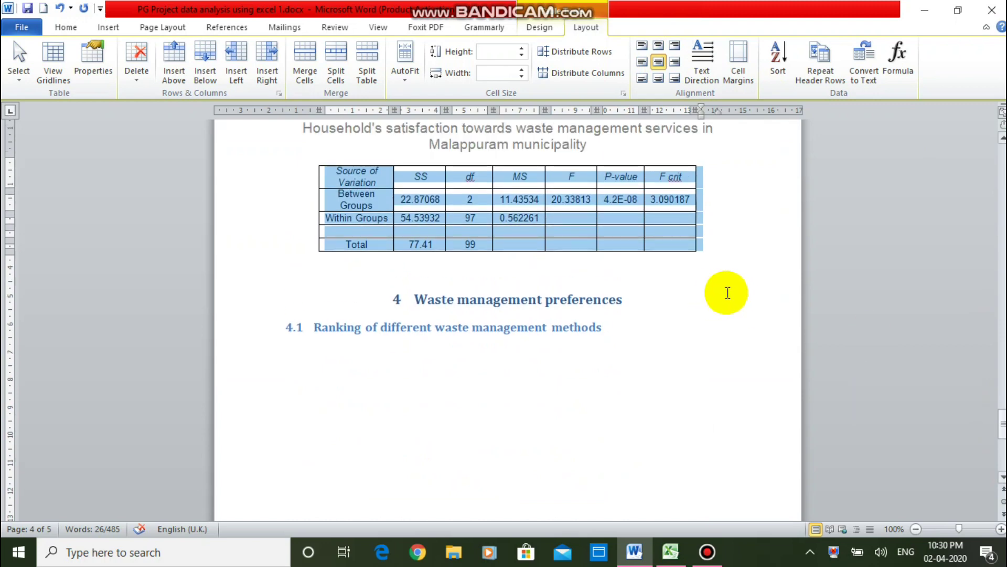
pyautogui.click(700, 271)
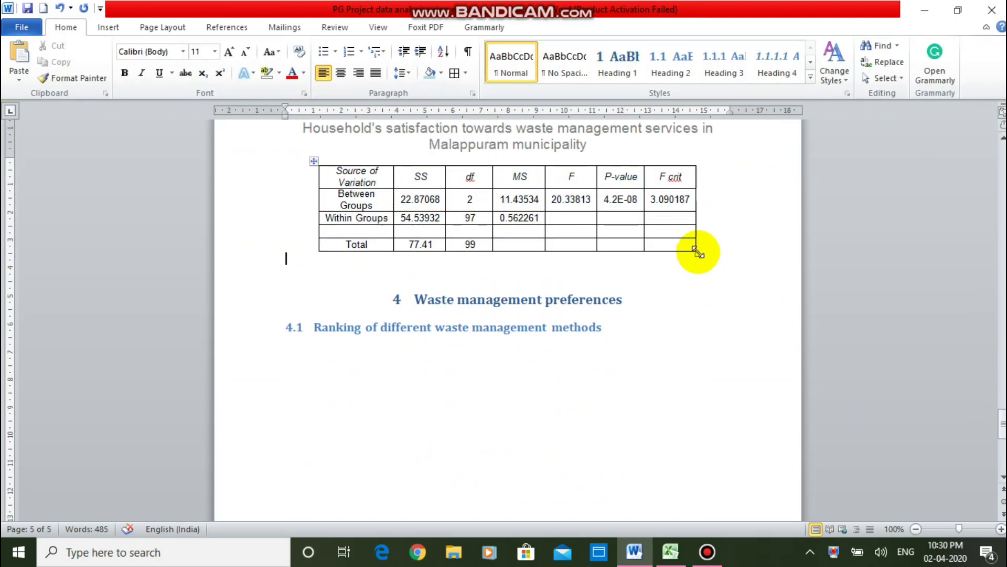
pyautogui.moveTo(698, 254); pyautogui.dragTo(715, 294)
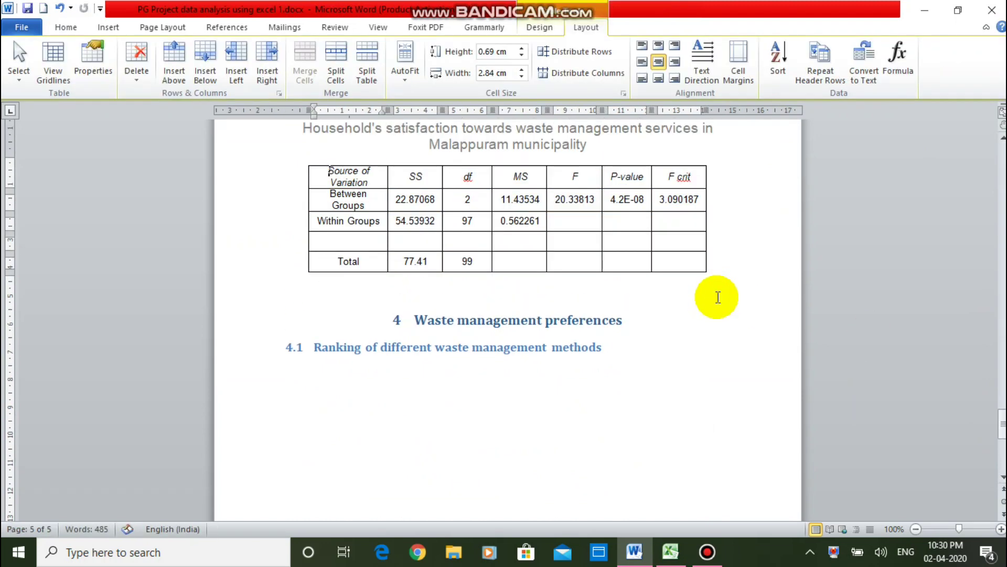
# Enter "Table 5. 9: ANOVA Tab" as the caption above the ANOVA table.
pyautogui.click(303, 161)
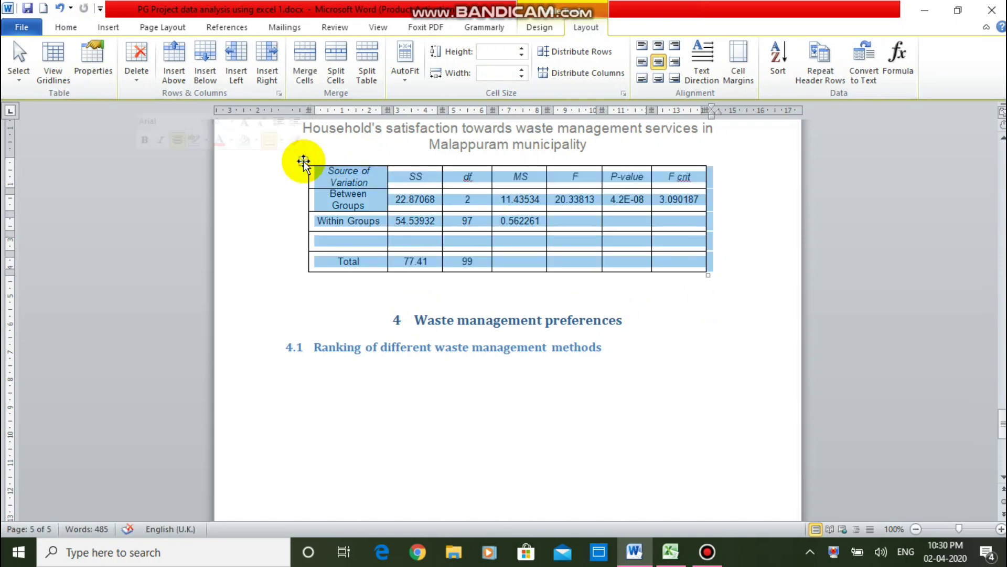
pyautogui.rightClick(304, 161)
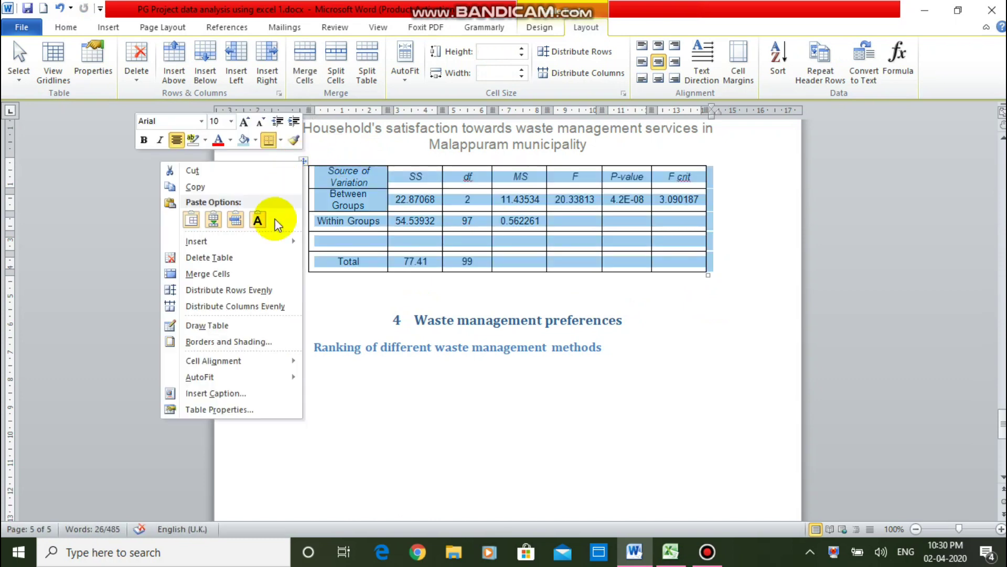
pyautogui.click(225, 395)
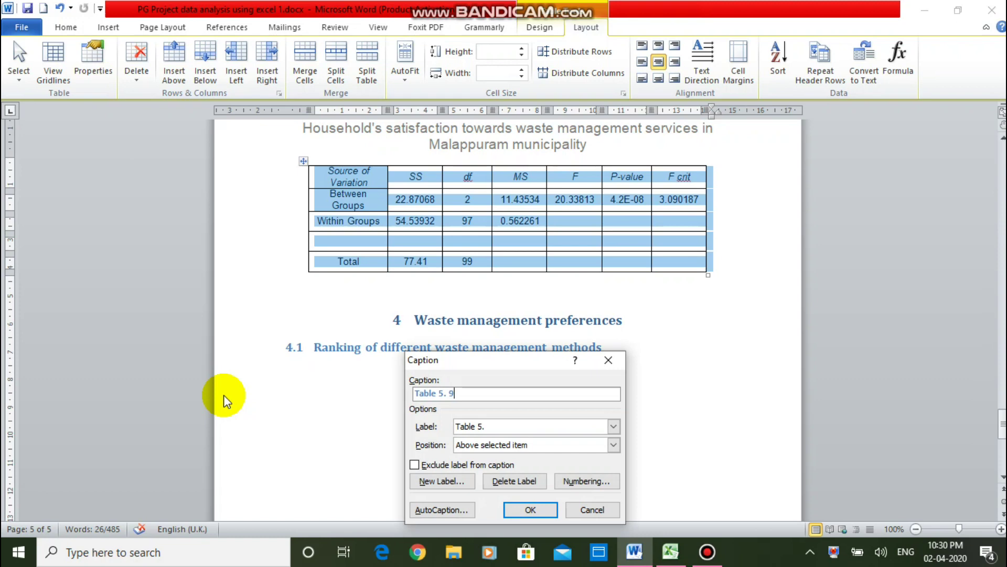
pyautogui.write(':')
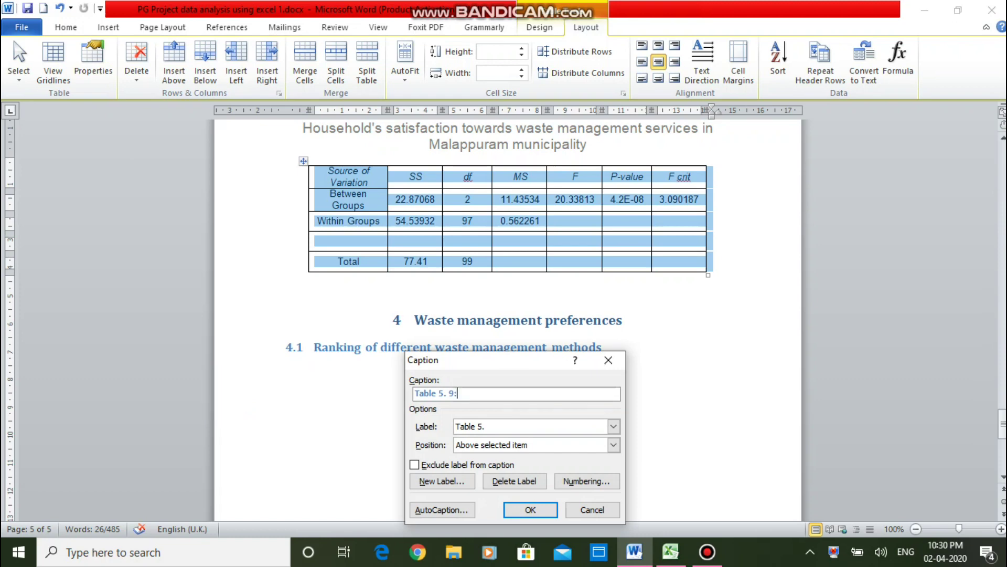
pyautogui.write(' ANOVA Tab')
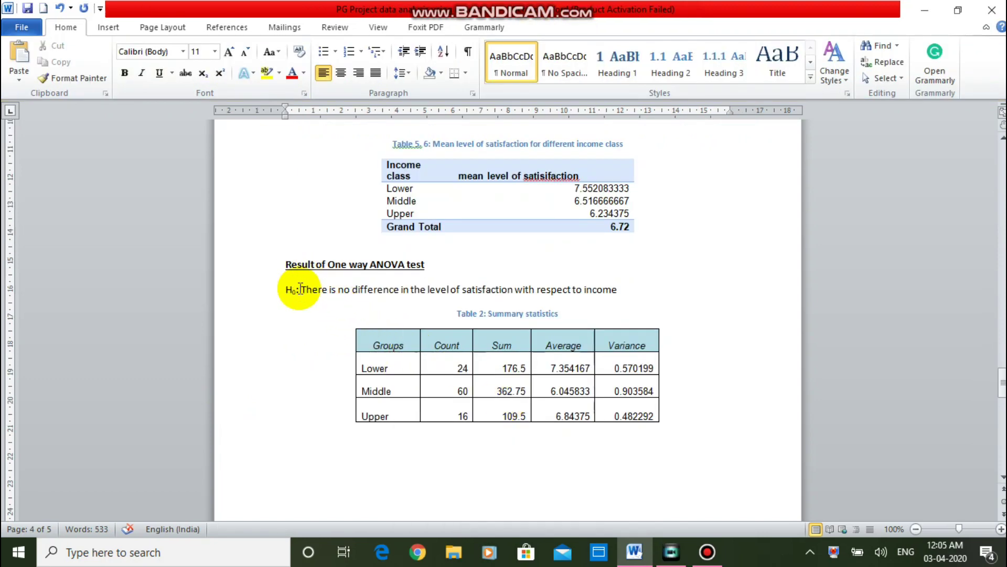
# Review the underlined "Result of One way ANOVA test" heading in the report PG Project data analysis using excel.docx.
pyautogui.click(284, 266)
pyautogui.press('Right')
pyautogui.press('Right')
pyautogui.press('Right')
pyautogui.press('Right')
pyautogui.press('Right')
pyautogui.press('Right')
pyautogui.press('Right')
pyautogui.press('Right')
pyautogui.press('Right')
pyautogui.press('Right')
pyautogui.press('Right')
pyautogui.press('Right')
pyautogui.press('Right')
pyautogui.press('Right')
pyautogui.press('Right')
pyautogui.press('Right')
pyautogui.press('Right')
pyautogui.press('Right')
pyautogui.press('Down')
pyautogui.press('Home')
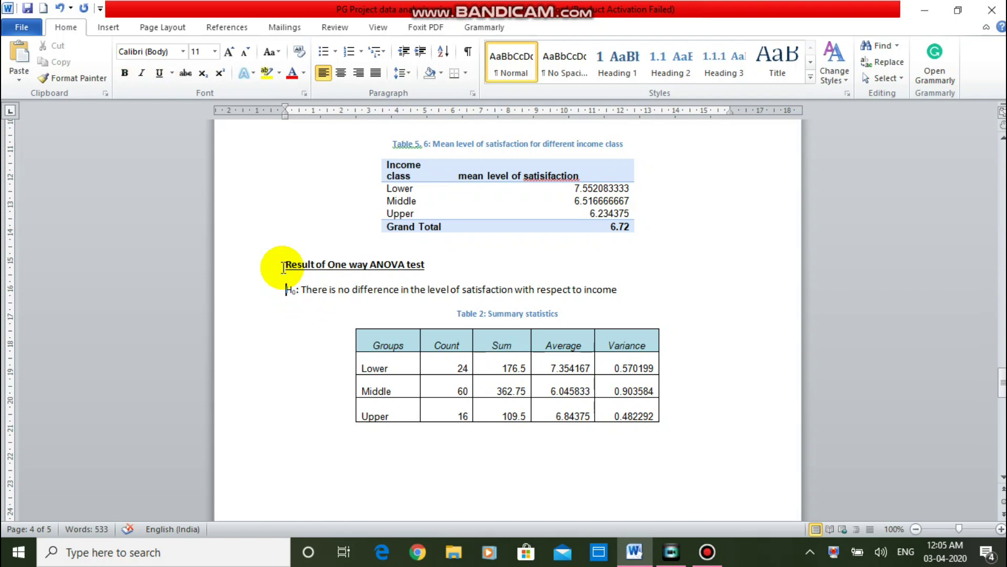
# Read the null hypothesis on the level of satisfaction with respect to income, below the ANOVA test heading.
pyautogui.click(302, 291)
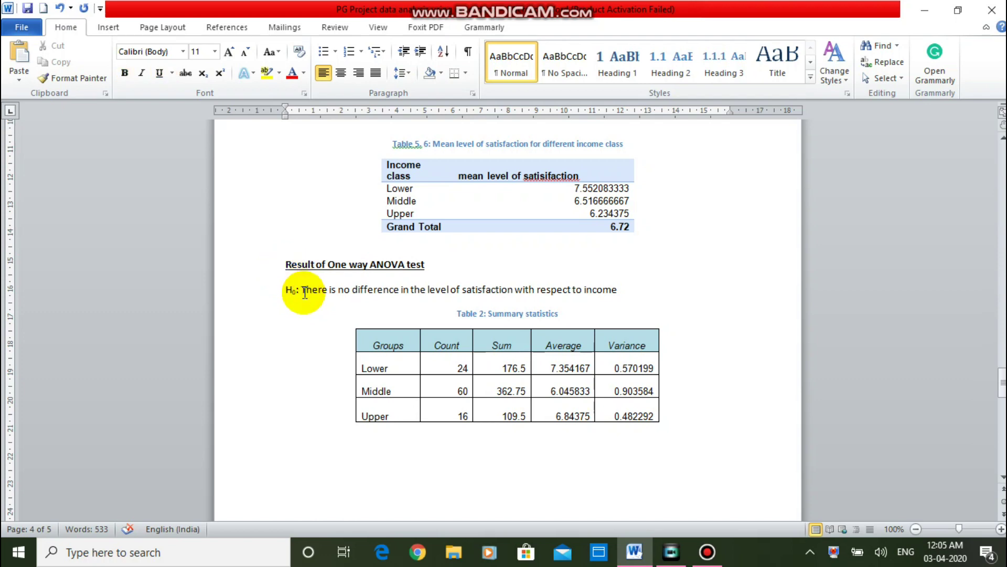
pyautogui.press('Right')
pyautogui.press('Right')
pyautogui.press('Right')
pyautogui.press('Right')
pyautogui.press('Right')
pyautogui.press('Right')
pyautogui.press('Right')
pyautogui.press('Right')
pyautogui.press('Right')
pyautogui.press('Right')
pyautogui.press('Right')
pyautogui.press('Right')
pyautogui.press('Right')
pyautogui.press('Right')
pyautogui.press('Right')
pyautogui.press('Right')
pyautogui.press('Right')
pyautogui.press('Right')
pyautogui.press('Right')
pyautogui.press('Right')
pyautogui.press('Right')
pyautogui.press('Right')
pyautogui.press('Right')
pyautogui.press('Right')
pyautogui.press('Right')
pyautogui.press('Right')
pyautogui.press('Right')
pyautogui.press('Right')
pyautogui.press('Right')
pyautogui.press('Right')
pyautogui.press('Right')
pyautogui.press('Right')
pyautogui.press('Right')
pyautogui.press('Right')
pyautogui.press('Right')
pyautogui.press('Right')
pyautogui.press('Right')
pyautogui.press('Right')
pyautogui.press('Right')
pyautogui.press('Right')
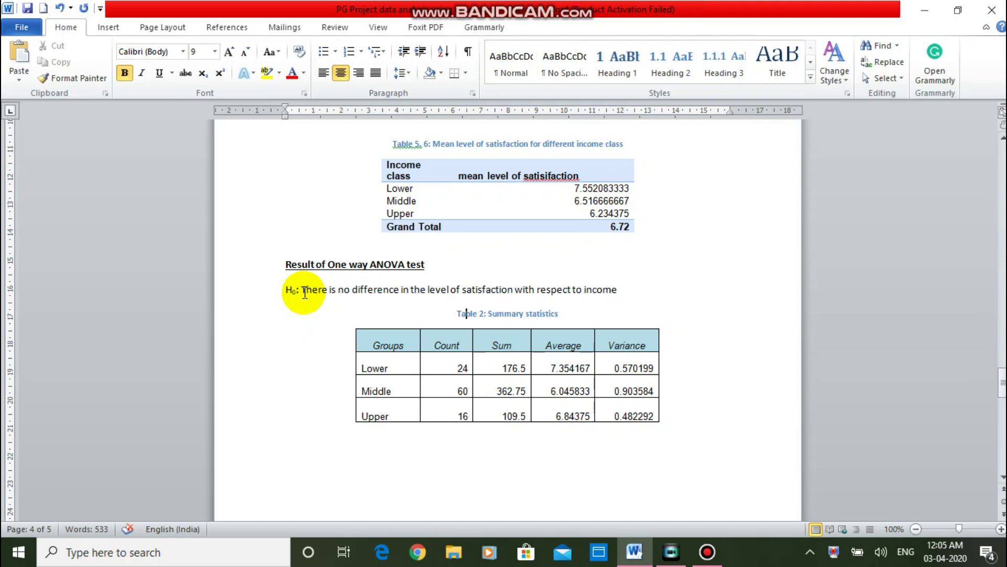
# Examine the group averages and variances in the Table 2 summary statistics and the Table 3 Anova Table on the following page.
pyautogui.moveTo(416, 356)
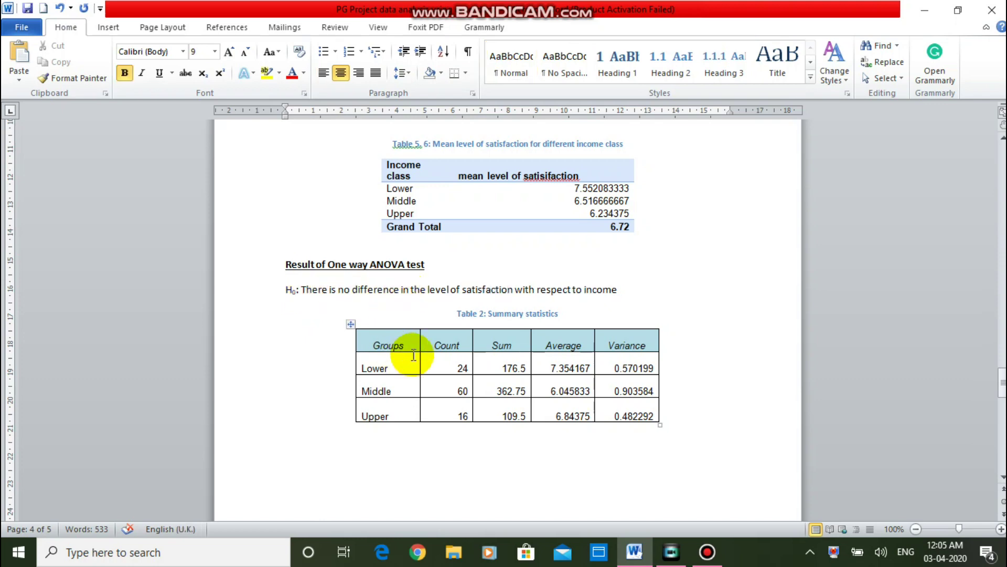
pyautogui.click(351, 325)
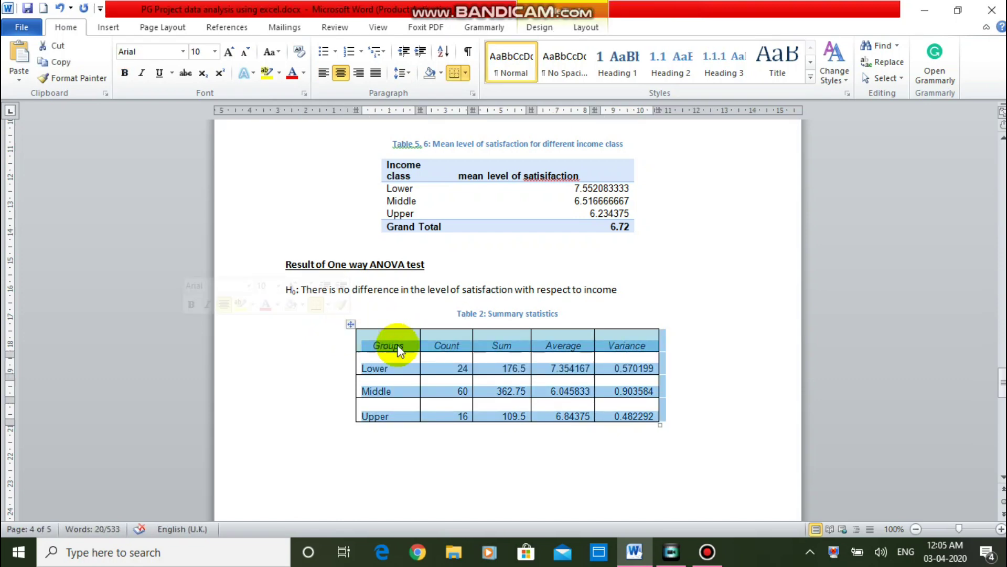
pyautogui.click(407, 388)
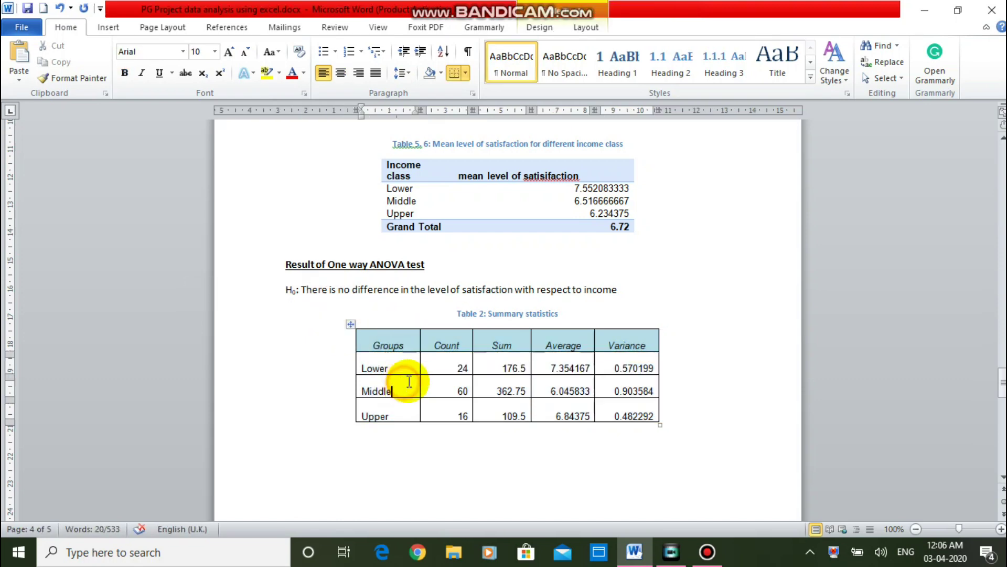
pyautogui.click(567, 365)
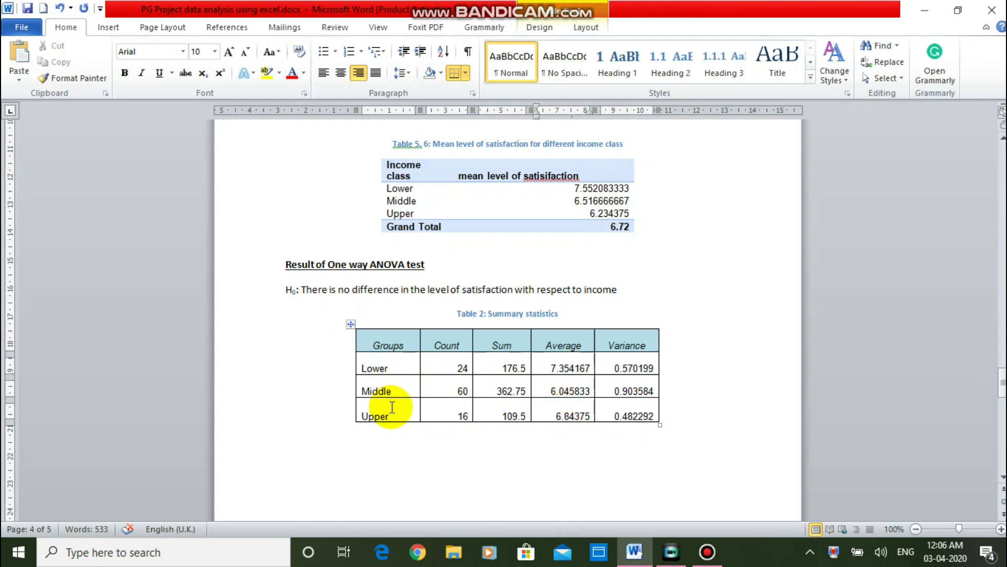
pyautogui.click(639, 367)
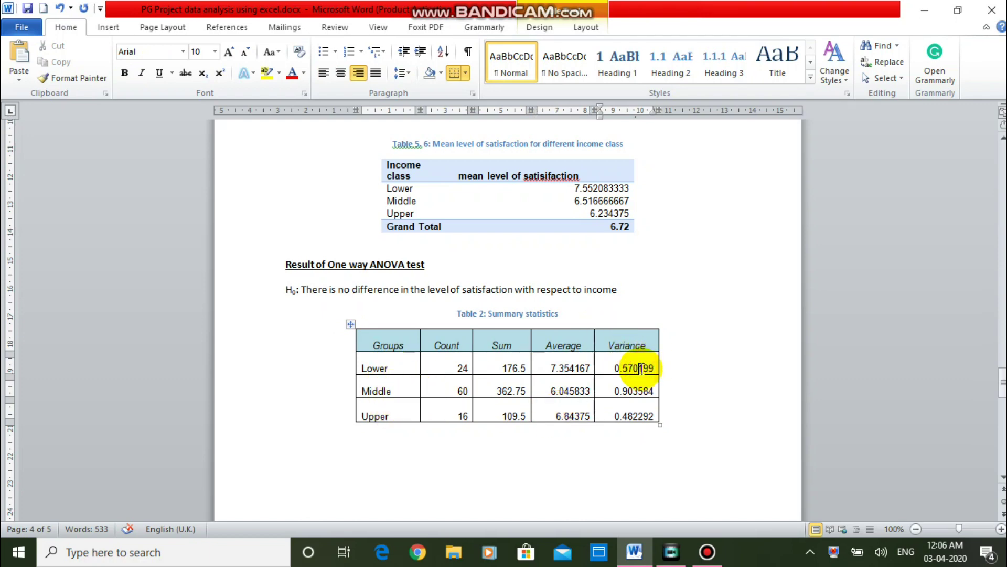
pyautogui.moveTo(1000, 383); pyautogui.dragTo(1001, 415)
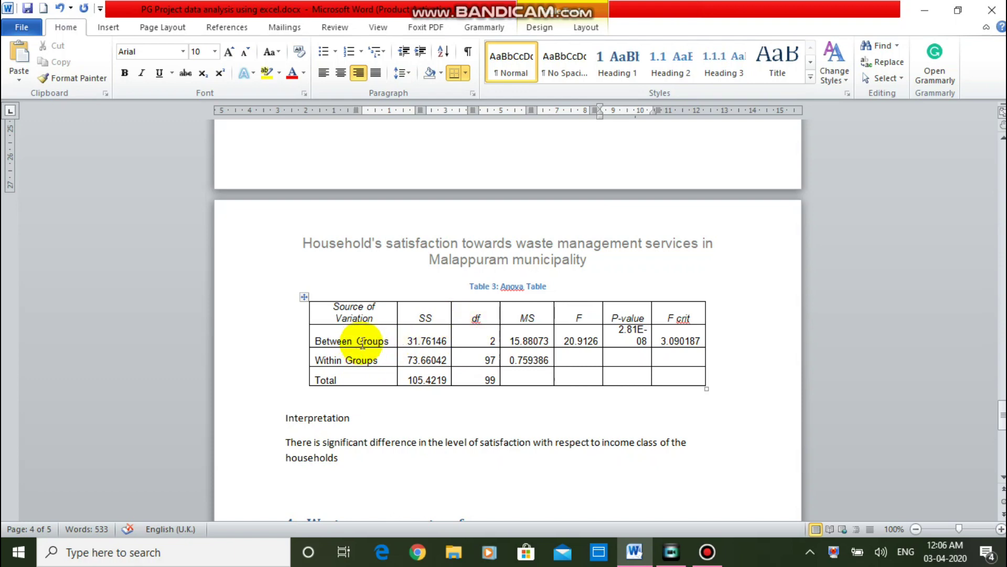
# Compare the F, P-value and F crit figures of the Between Groups row in the Table 3 Anova Table.
pyautogui.click(365, 360)
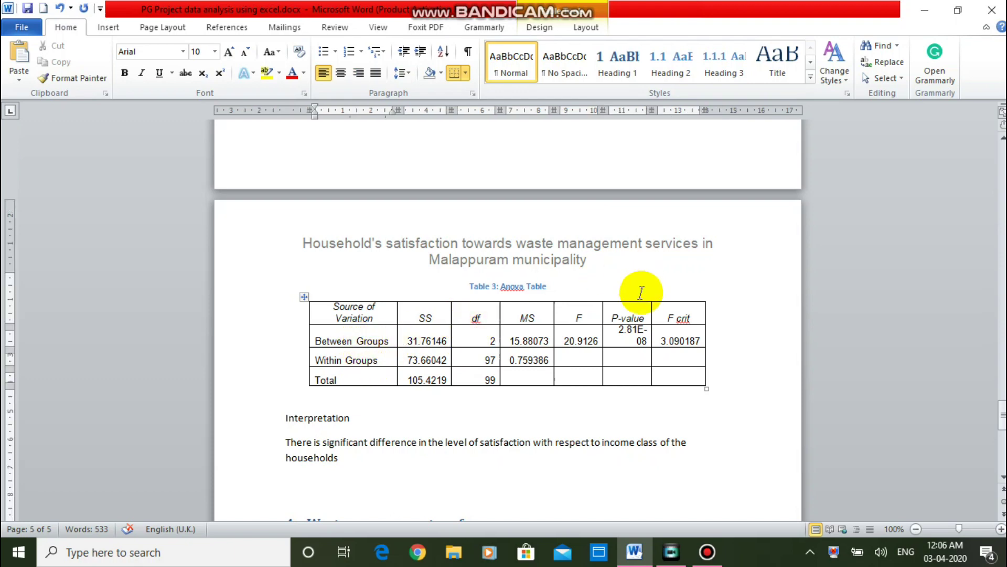
pyautogui.click(590, 341)
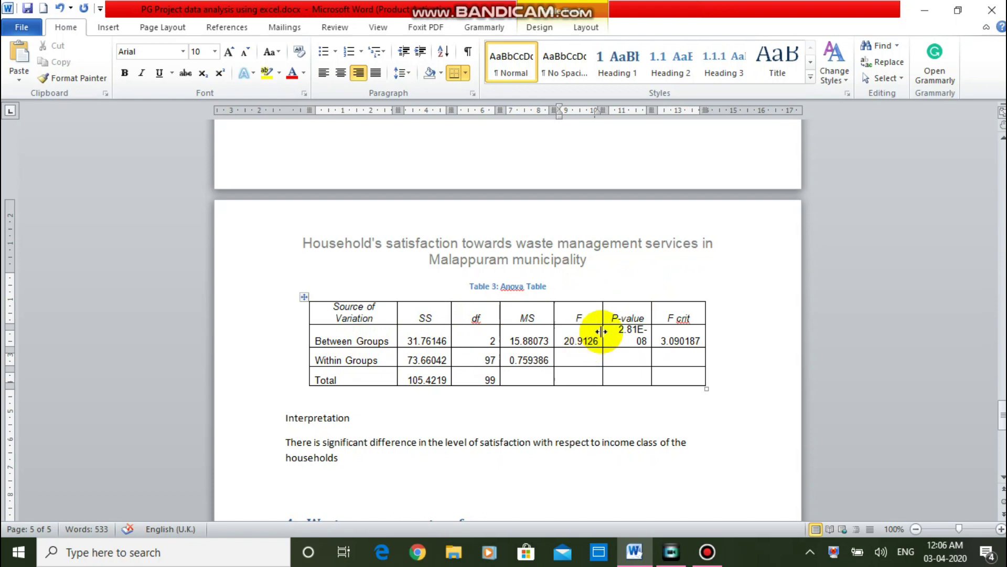
pyautogui.click(630, 339)
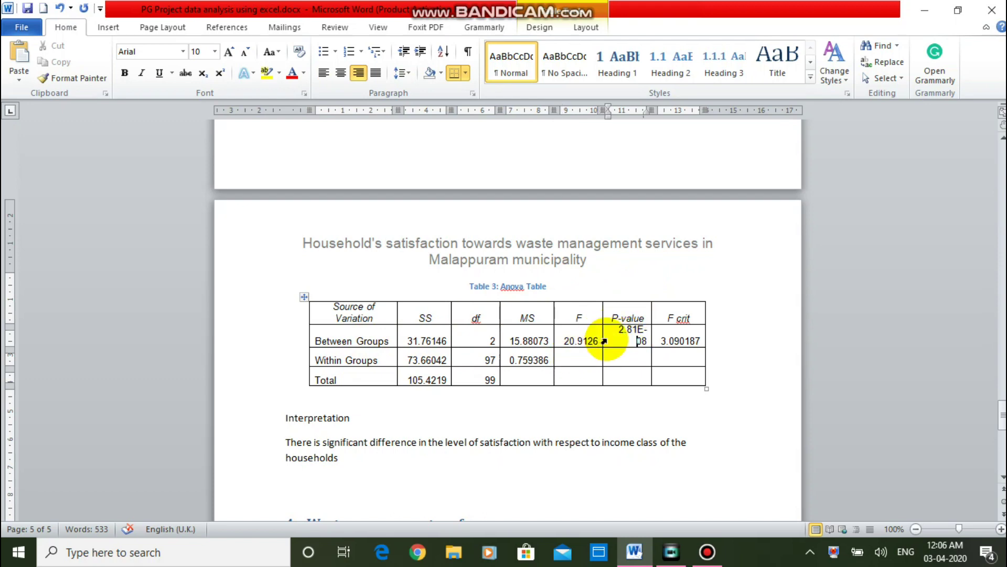
pyautogui.click(686, 342)
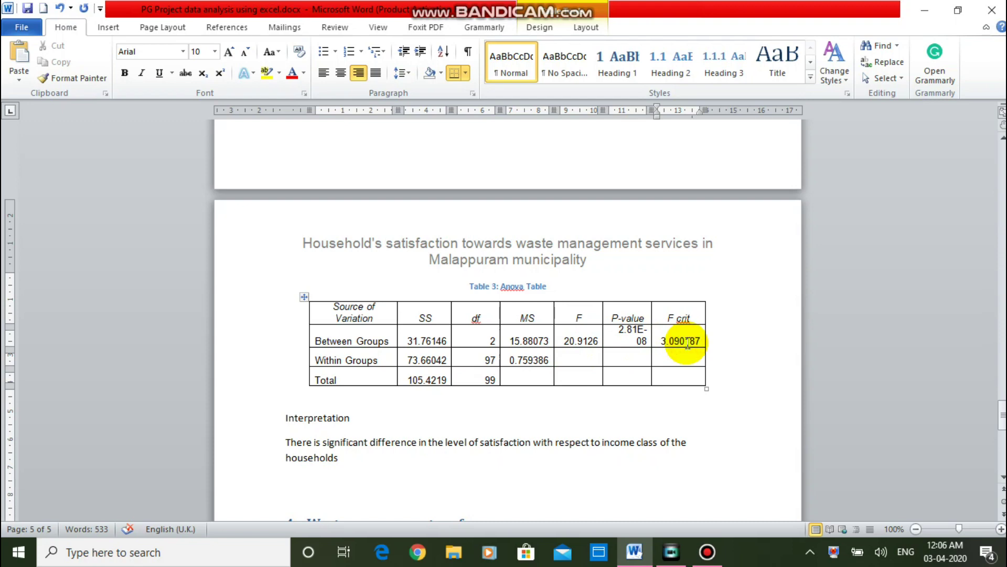
pyautogui.click(634, 338)
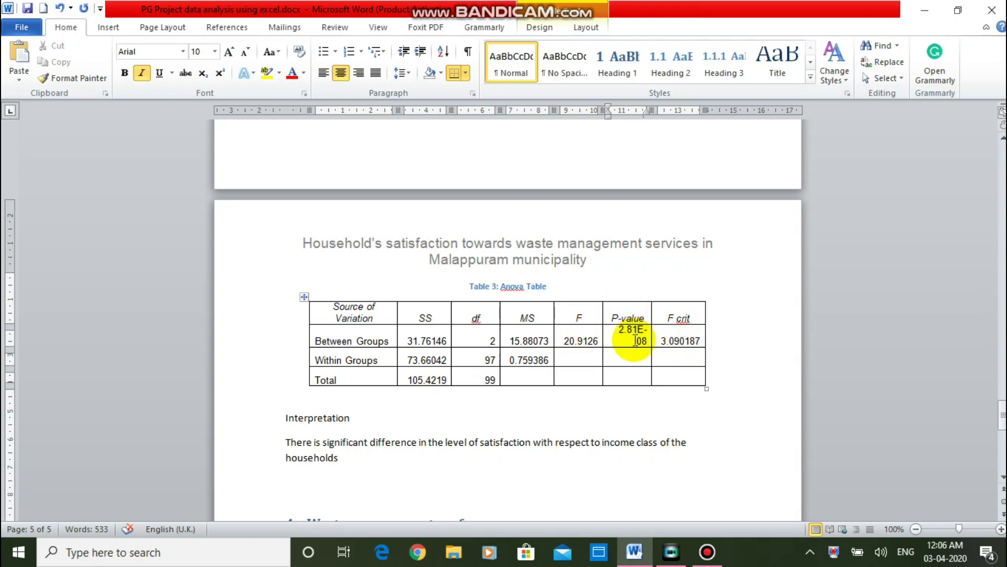
pyautogui.click(635, 340)
pyautogui.click(646, 330)
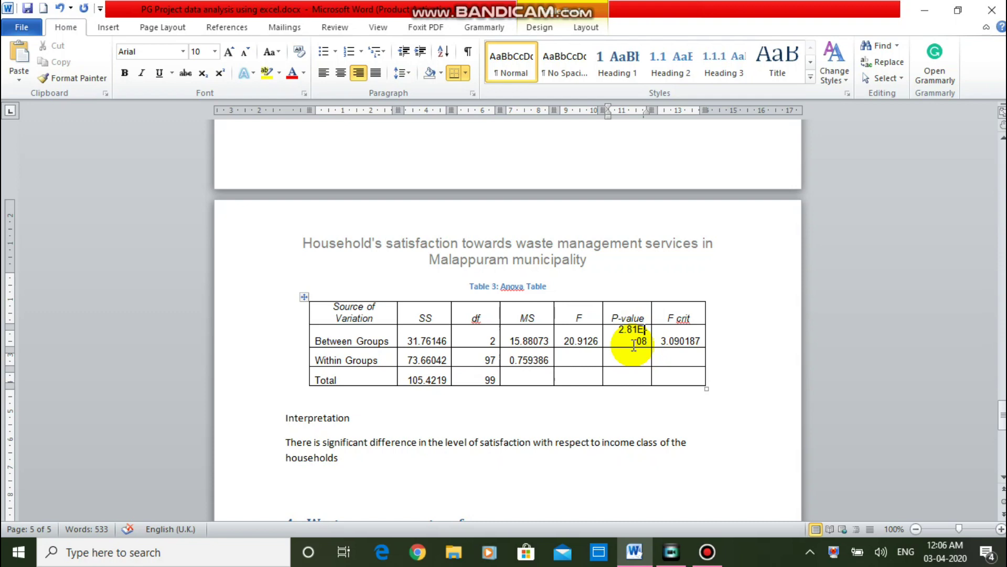
pyautogui.click(590, 342)
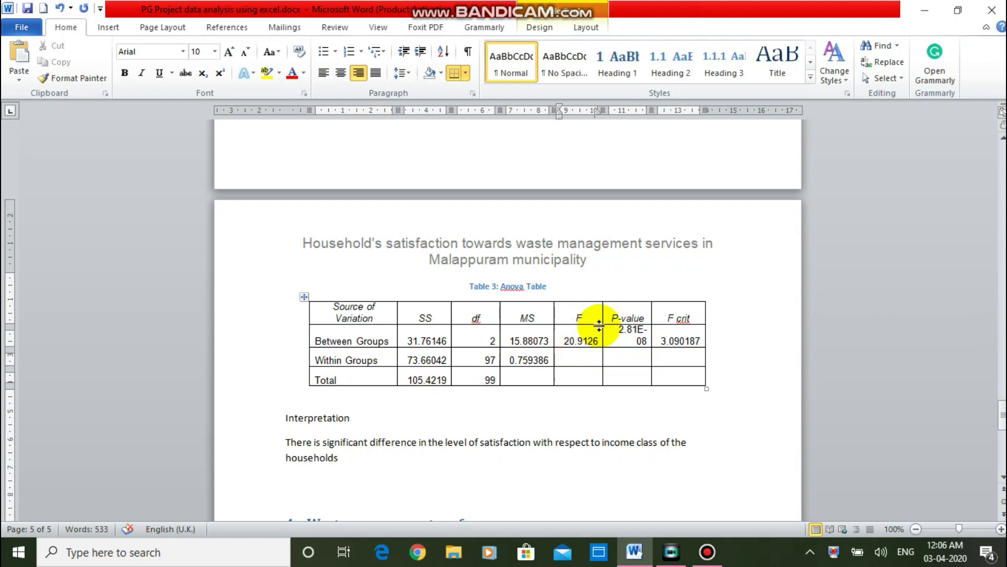
pyautogui.click(682, 343)
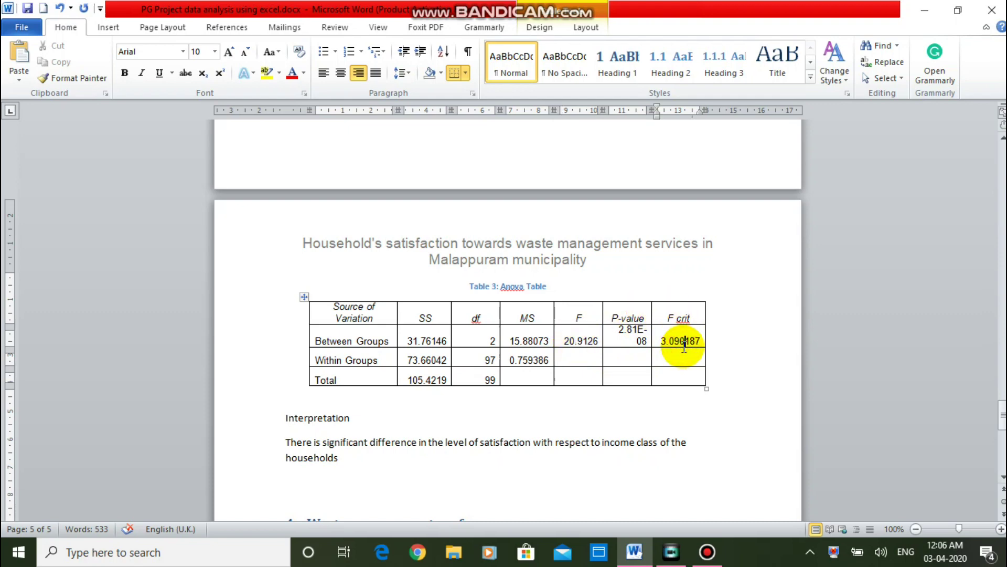
pyautogui.click(577, 341)
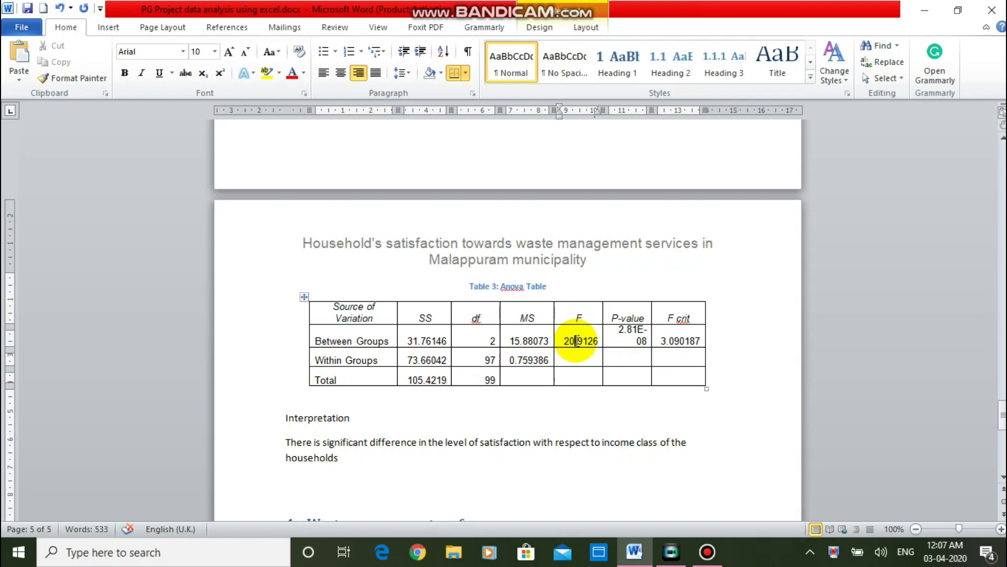
# Read the interpretation sentence on satisfaction with respect to the households' income class, below the Anova Table.
pyautogui.click(337, 445)
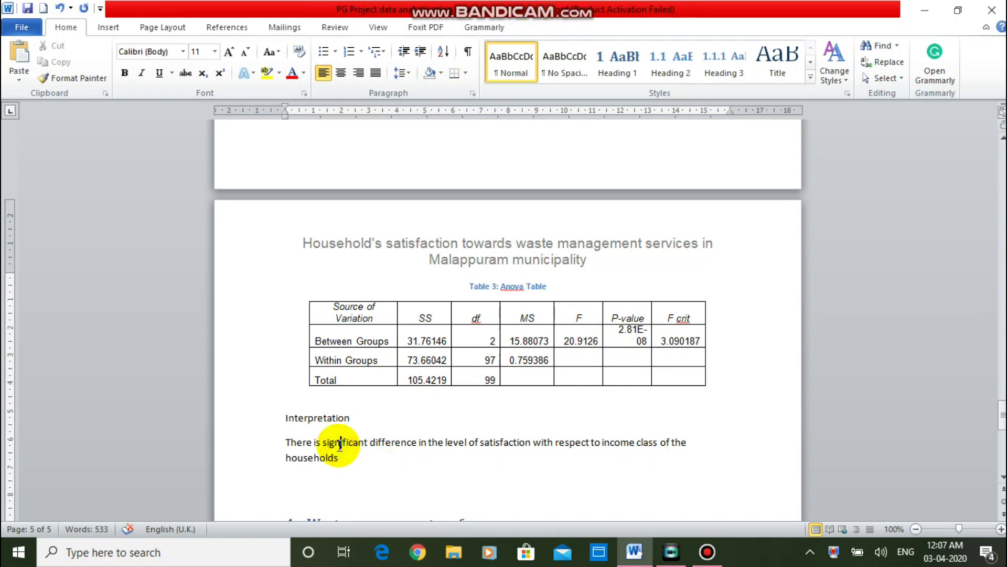
pyautogui.hotkey('ctrl', 'Right')
pyautogui.hotkey('ctrl', 'Right')
pyautogui.hotkey('ctrl', 'Right')
pyautogui.hotkey('ctrl', 'Right')
pyautogui.hotkey('ctrl', 'Right')
pyautogui.hotkey('ctrl', 'Right')
pyautogui.hotkey('ctrl', 'Right')
pyautogui.hotkey('ctrl', 'Right')
pyautogui.hotkey('ctrl', 'Right')
pyautogui.hotkey('ctrl', 'Right')
pyautogui.hotkey('ctrl', 'Right')
pyautogui.press('Right')
pyautogui.press('Right')
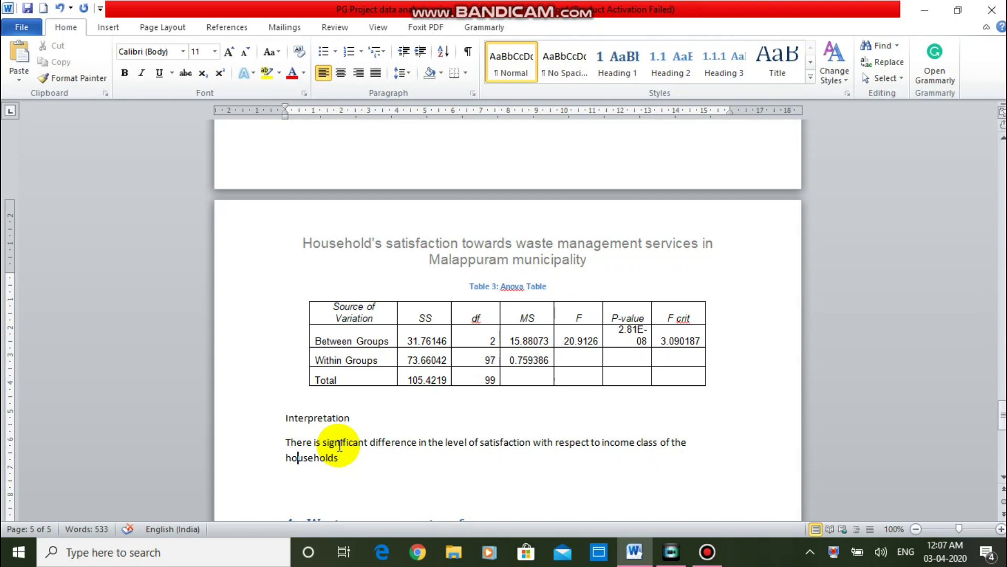